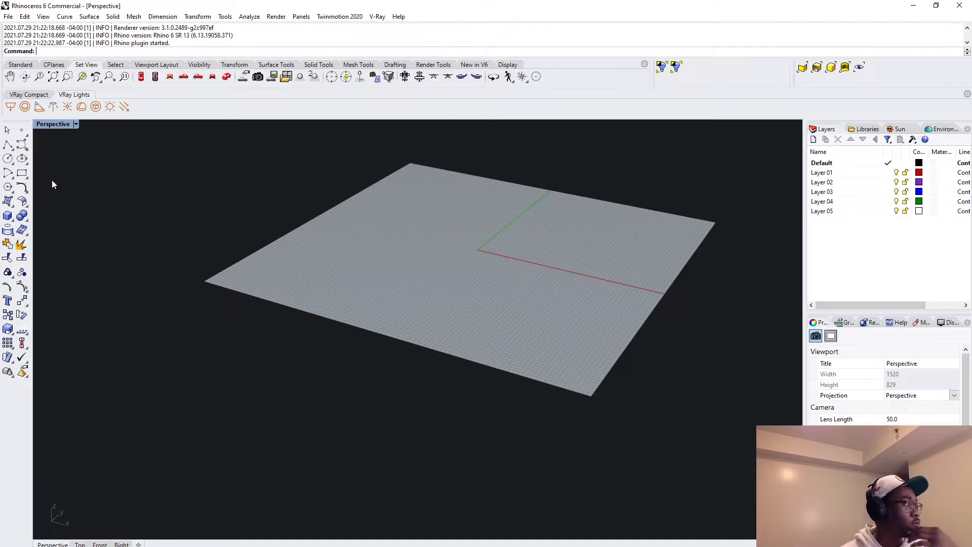
Start a file import and browse to the SET-UP FILES folder under 05_INDEPENDENT STUDY, 2021, KUKA, CONDOCS, RHINO.
{"action": "left_click", "coordinate": [8, 17]}
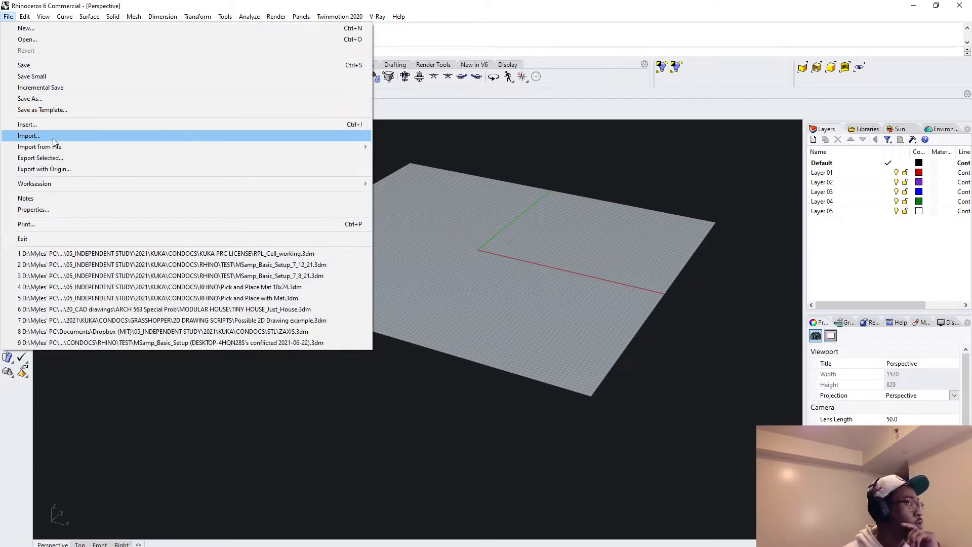
{"action": "left_click", "coordinate": [53, 137]}
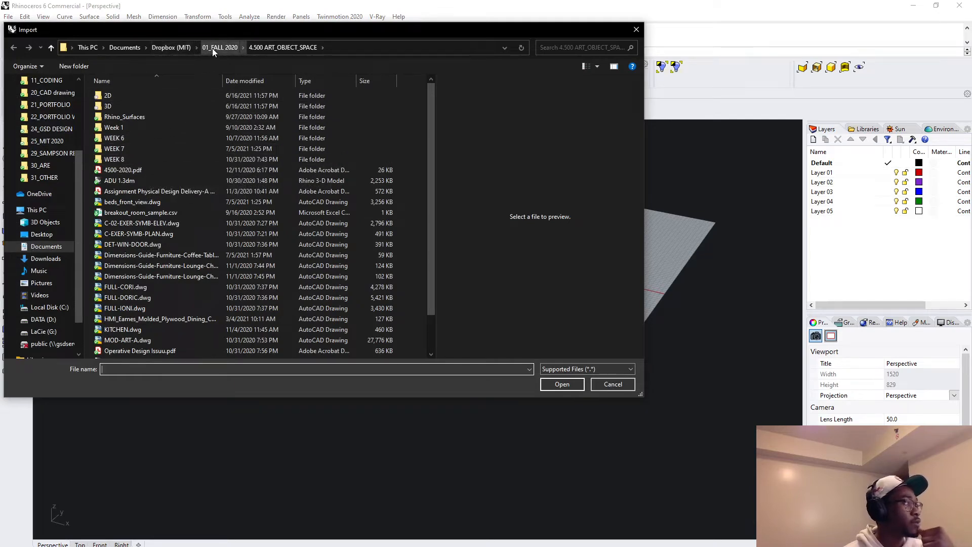
{"action": "left_click", "coordinate": [172, 48]}
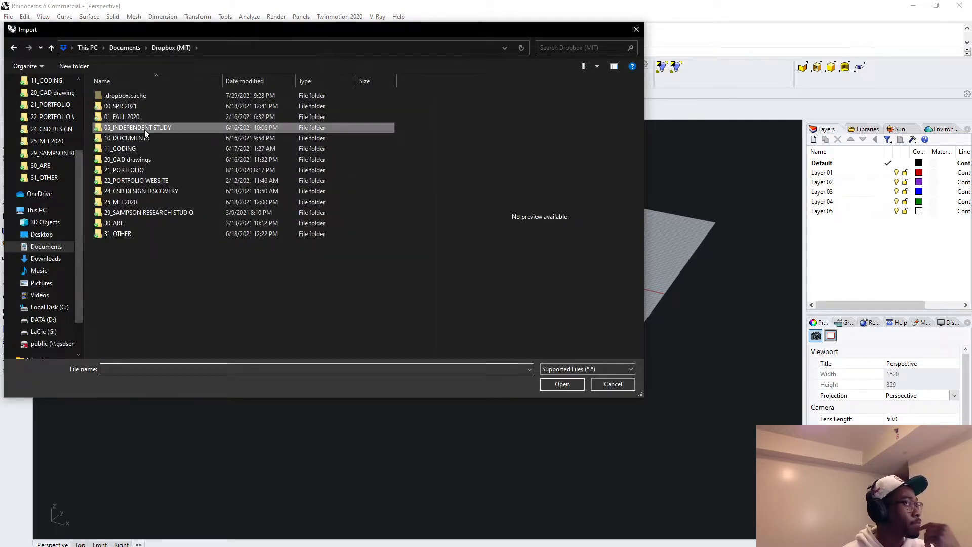
{"action": "double_click", "coordinate": [145, 128]}
{"action": "double_click", "coordinate": [129, 106]}
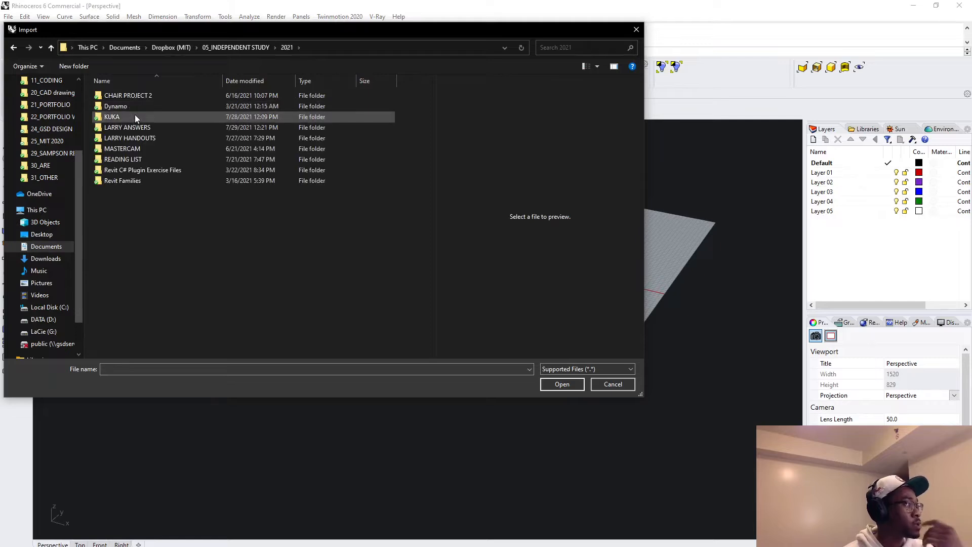
{"action": "double_click", "coordinate": [126, 118]}
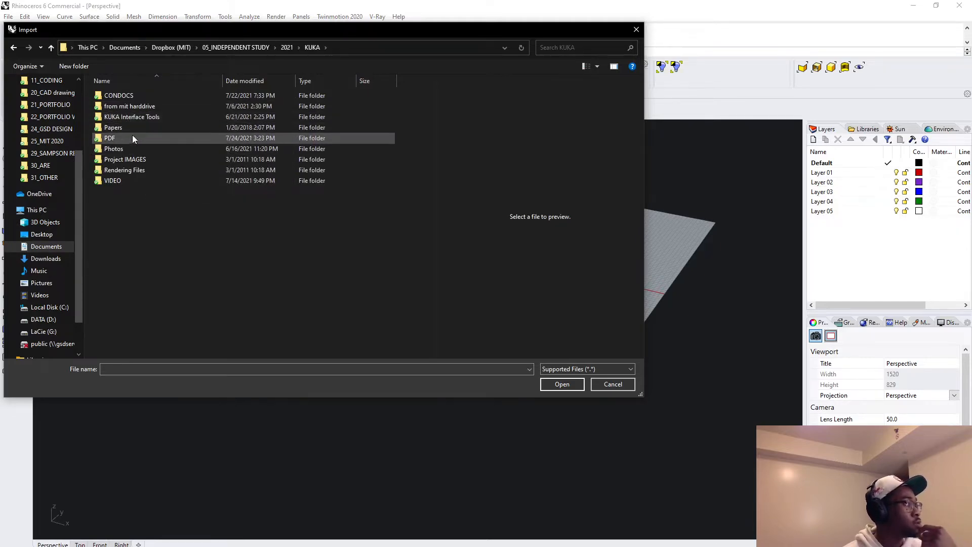
{"action": "double_click", "coordinate": [131, 96]}
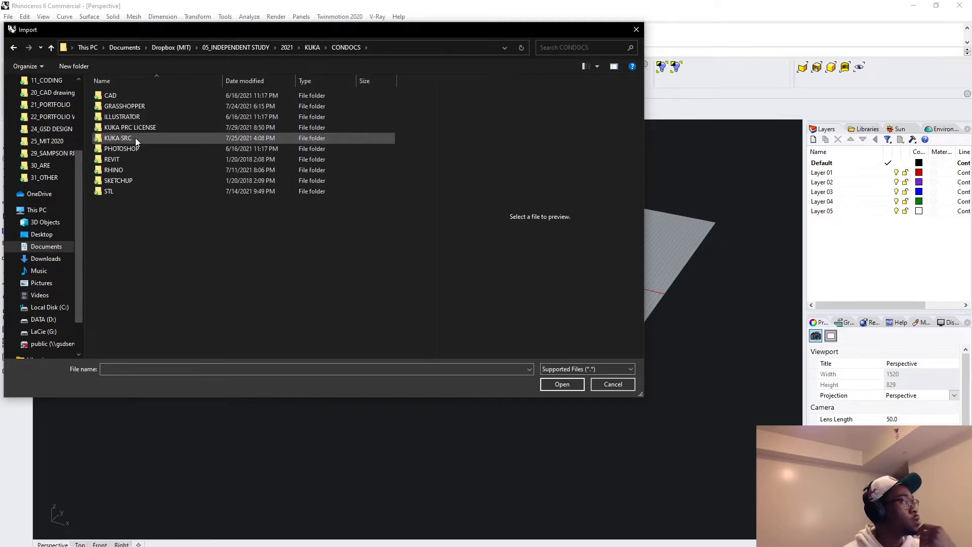
{"action": "double_click", "coordinate": [123, 169]}
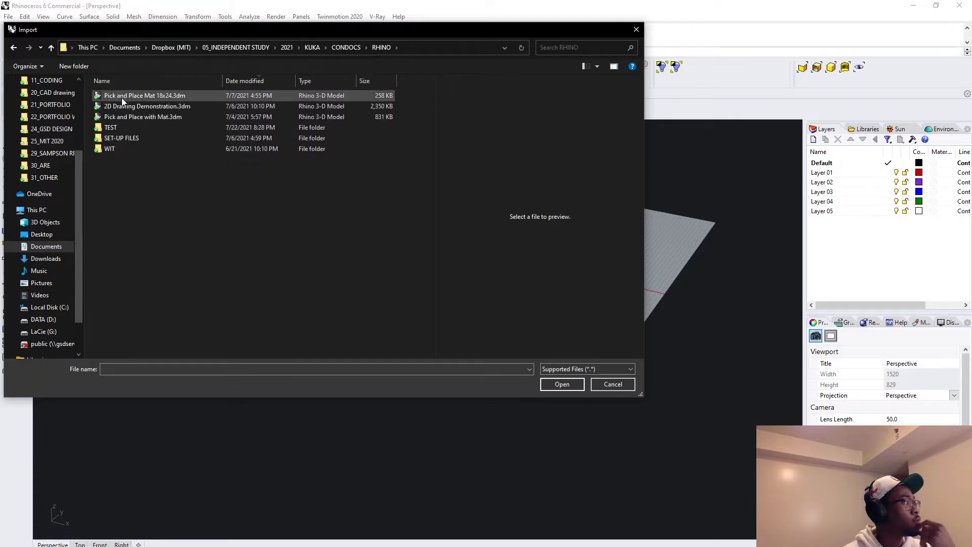
{"action": "double_click", "coordinate": [119, 140]}
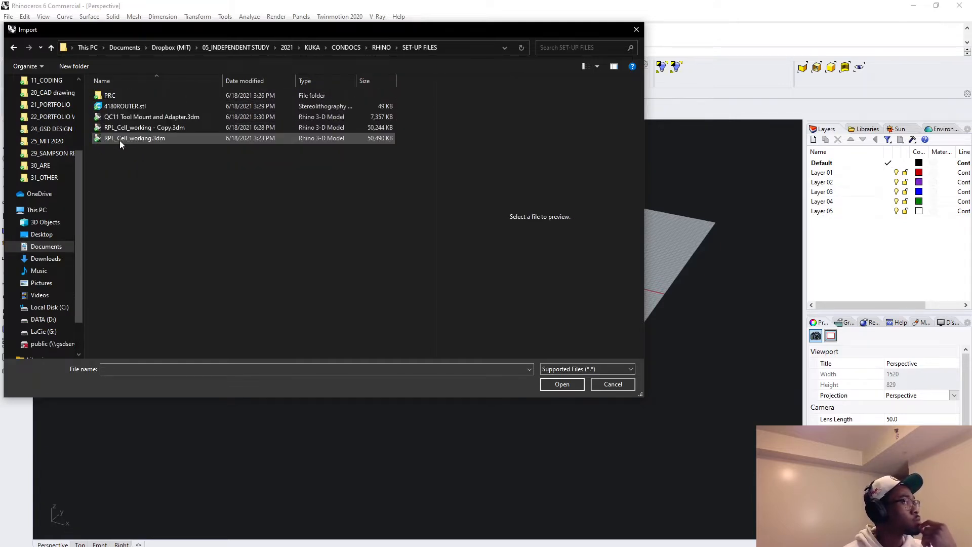
Import the model file QC11 Tool Mount and Adapter.3dm from the SET-UP FILES folder.
{"action": "double_click", "coordinate": [117, 95]}
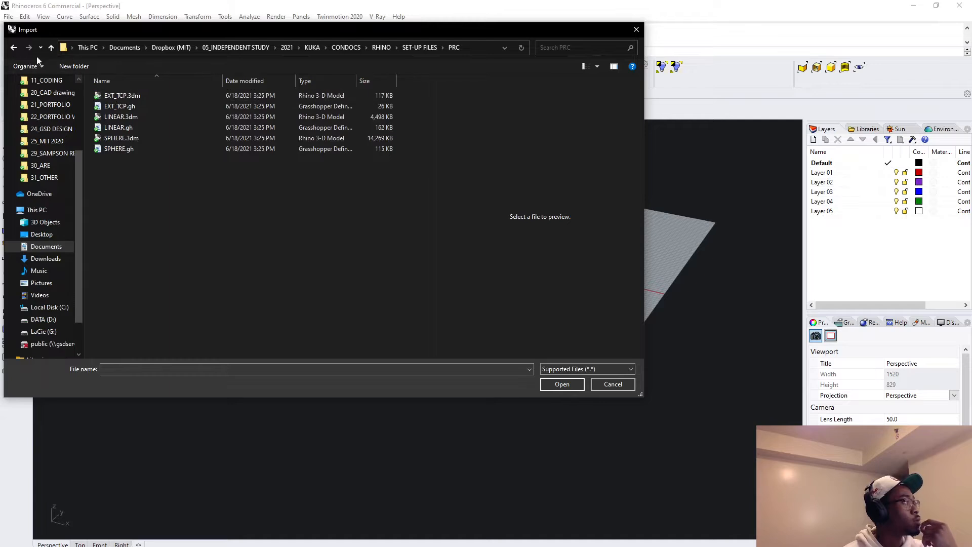
{"action": "left_click", "coordinate": [16, 47]}
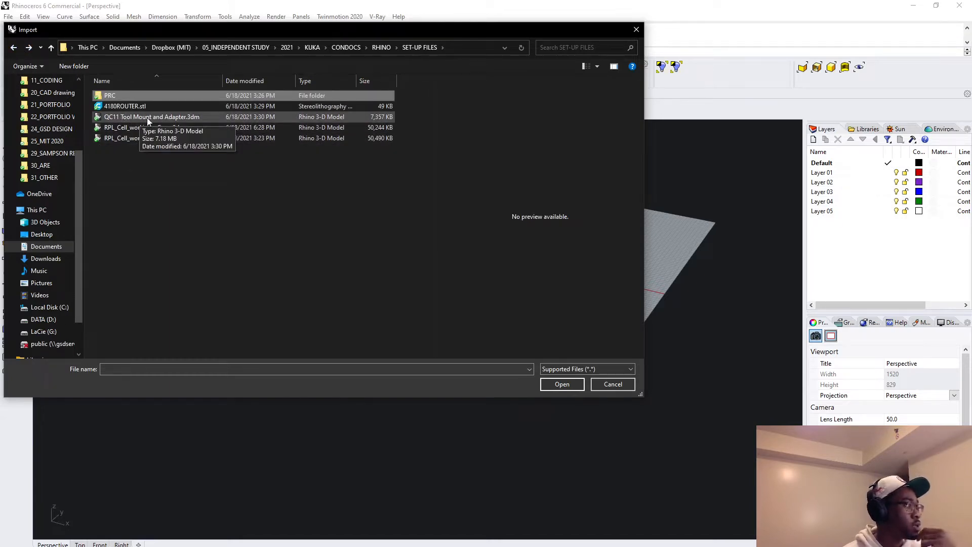
{"action": "left_click", "coordinate": [178, 115]}
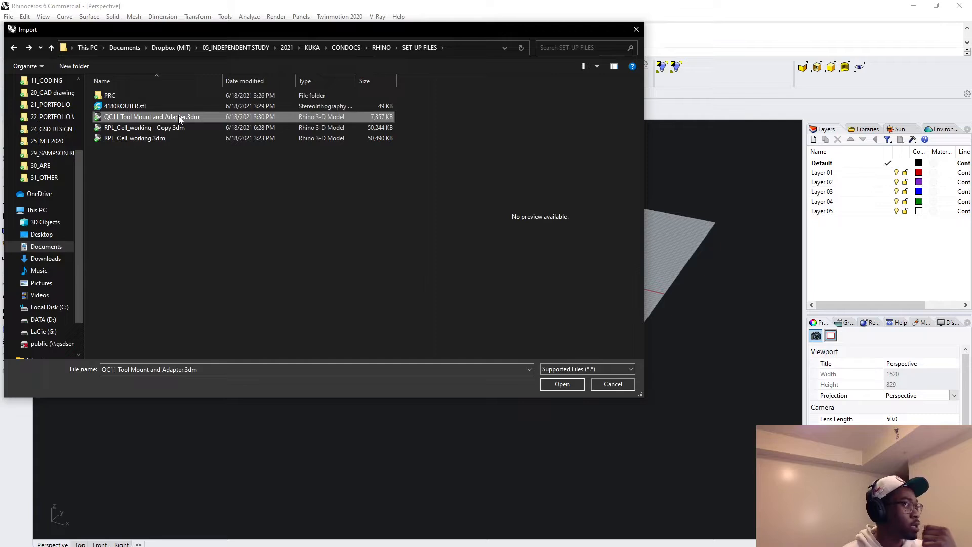
{"action": "left_click", "coordinate": [557, 384]}
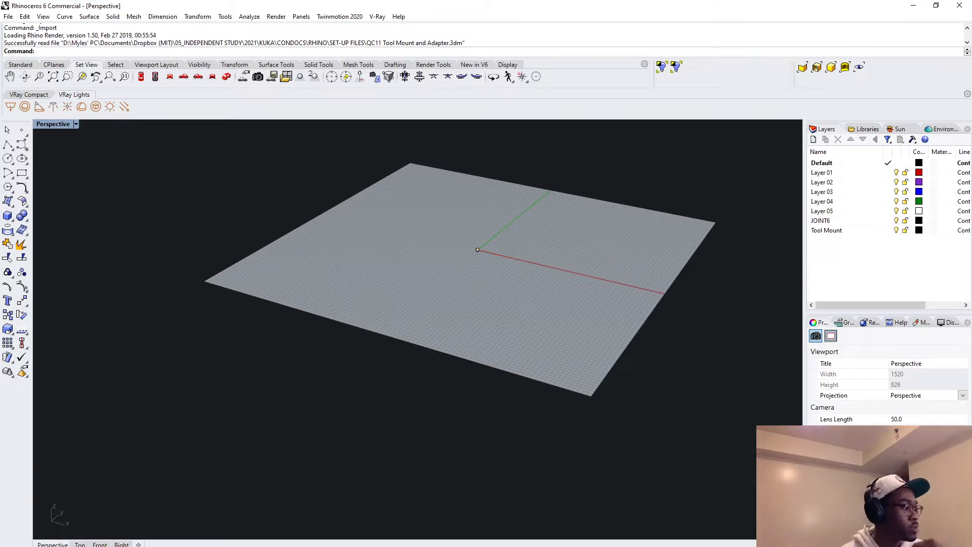
Set the document's model units to Millimeters.
{"action": "left_click", "coordinate": [293, 546]}
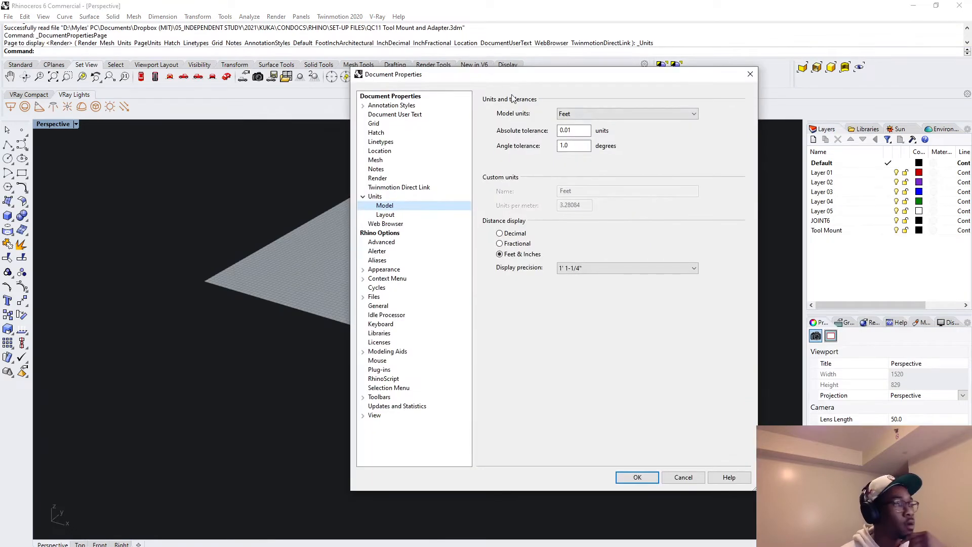
{"action": "left_click", "coordinate": [630, 113]}
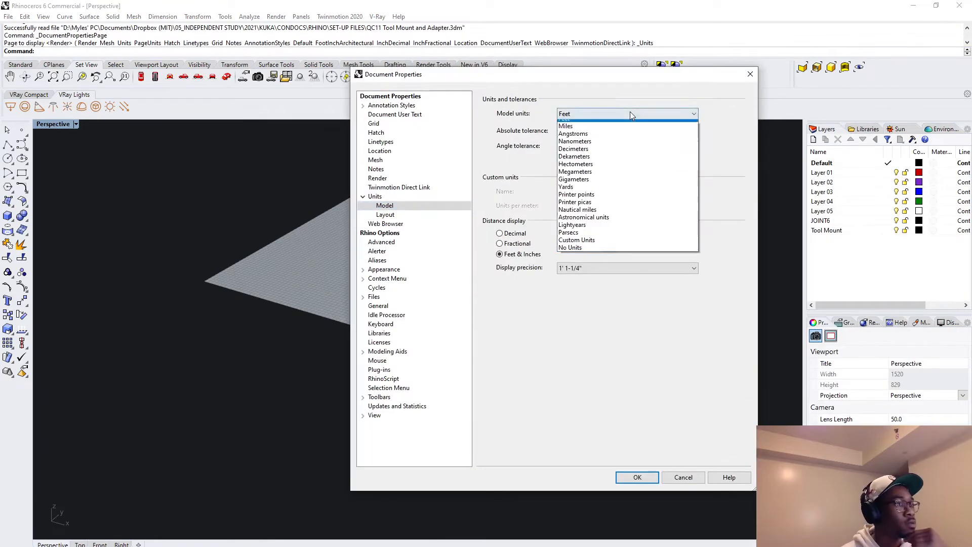
{"action": "left_click", "coordinate": [608, 133]}
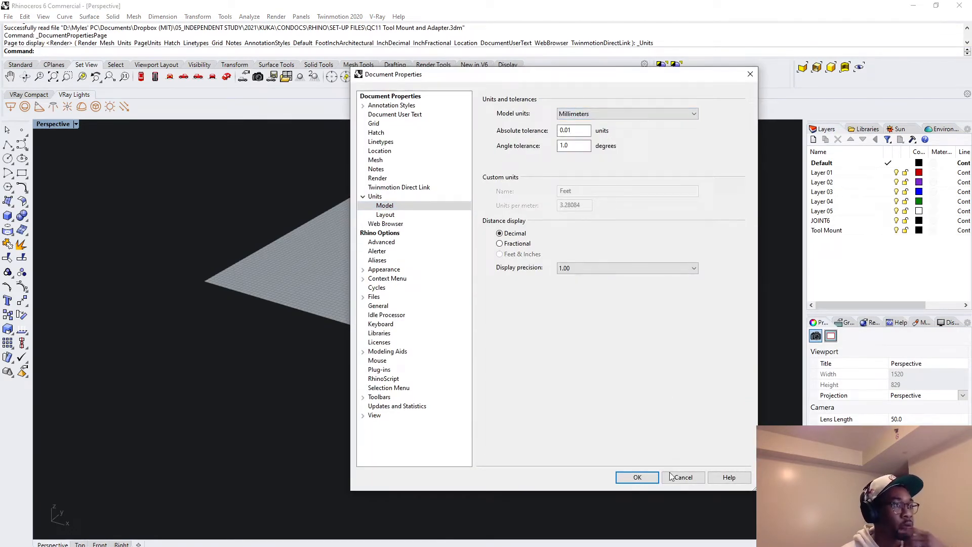
{"action": "left_click", "coordinate": [636, 477]}
{"action": "left_click", "coordinate": [461, 334]}
Examine the imported tool mount and adapter from several angles and distances.
{"action": "scroll", "coordinate": [507, 295], "scroll_direction": "down", "scroll_amount": 10}
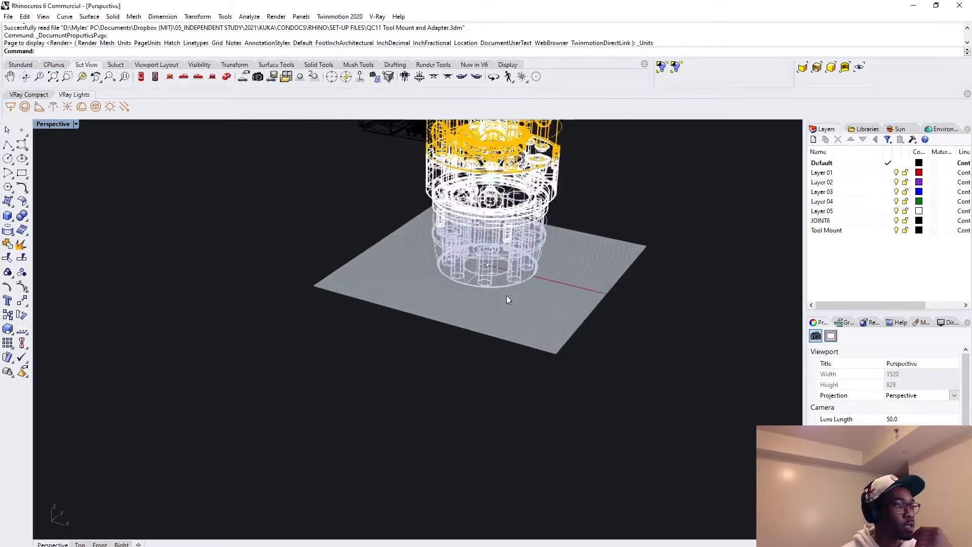
{"action": "right_click_drag", "start_coordinate": [656, 346], "coordinate": [568, 331]}
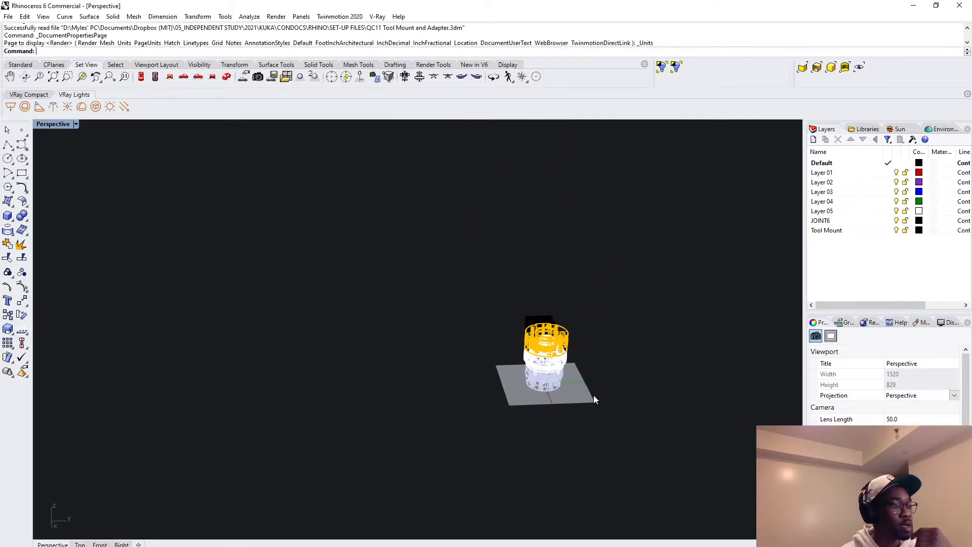
{"action": "scroll", "coordinate": [593, 399], "scroll_direction": "up", "scroll_amount": 4}
{"action": "right_click_drag", "start_coordinate": [698, 373], "coordinate": [552, 399]}
{"action": "scroll", "coordinate": [609, 357], "scroll_direction": "down", "scroll_amount": 5}
{"action": "scroll", "coordinate": [449, 394], "scroll_direction": "up", "scroll_amount": 5}
{"action": "scroll", "coordinate": [606, 405], "scroll_direction": "up", "scroll_amount": 10}
{"action": "scroll", "coordinate": [606, 405], "scroll_direction": "down", "scroll_amount": 10}
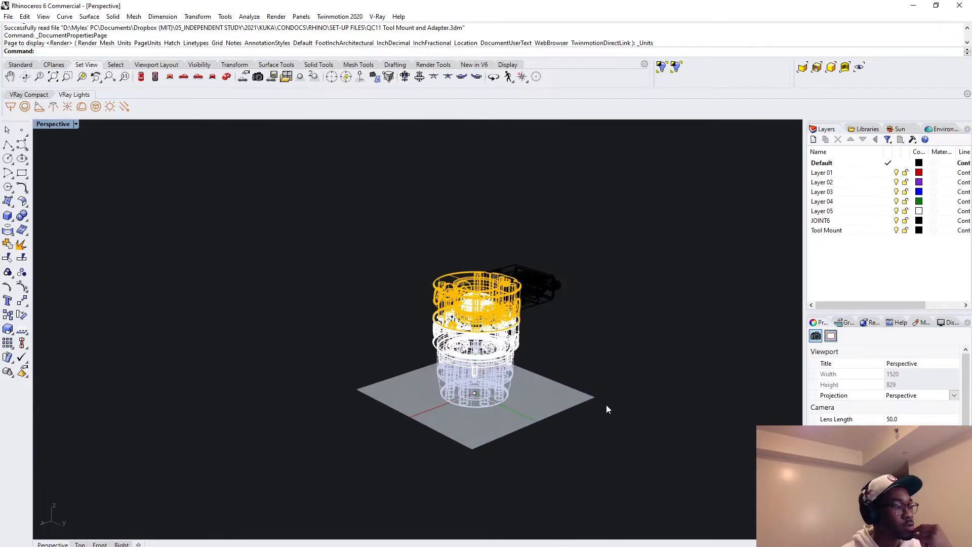
Set the Perspective viewport to Shaded display and view the whole tool mount assembly.
{"action": "left_click", "coordinate": [79, 124]}
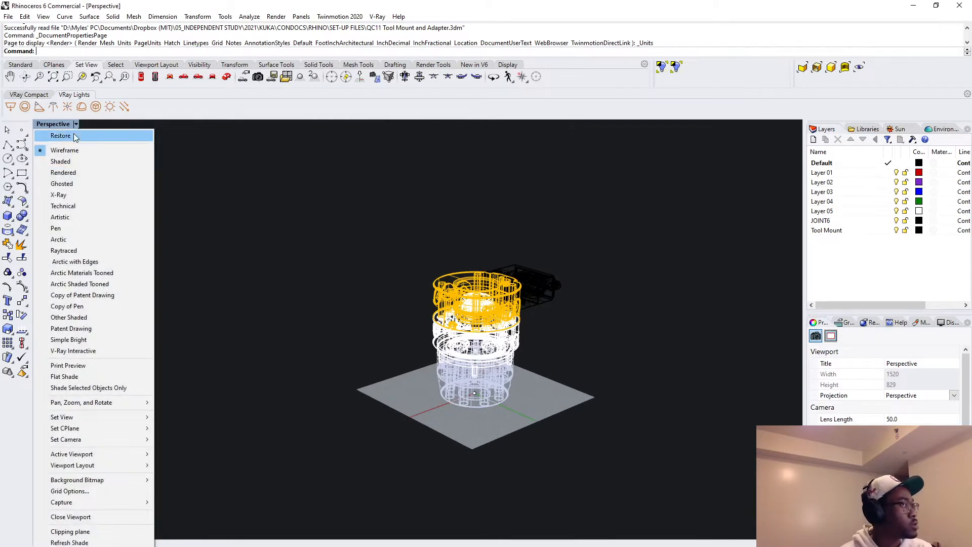
{"action": "left_click", "coordinate": [78, 161]}
{"action": "scroll", "coordinate": [590, 263], "scroll_direction": "down", "scroll_amount": 4}
{"action": "scroll", "coordinate": [582, 266], "scroll_direction": "up", "scroll_amount": 2}
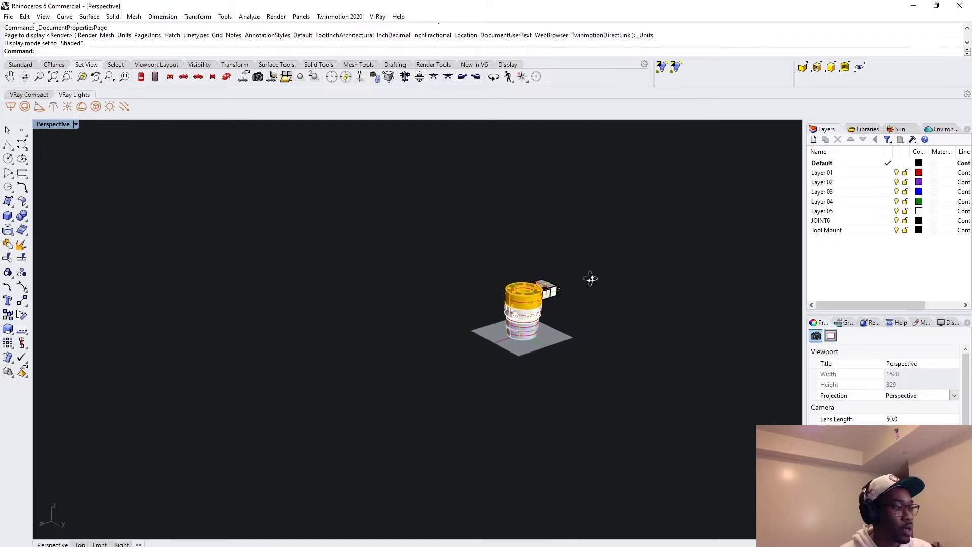
{"action": "scroll", "coordinate": [423, 259], "scroll_direction": "up", "scroll_amount": 4}
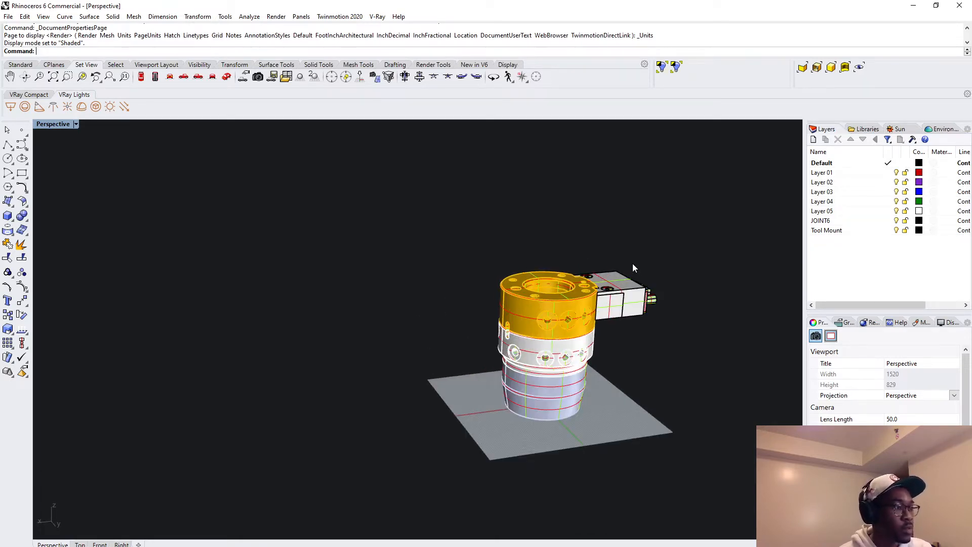
{"action": "right_click_drag", "start_coordinate": [633, 263], "coordinate": [630, 267]}
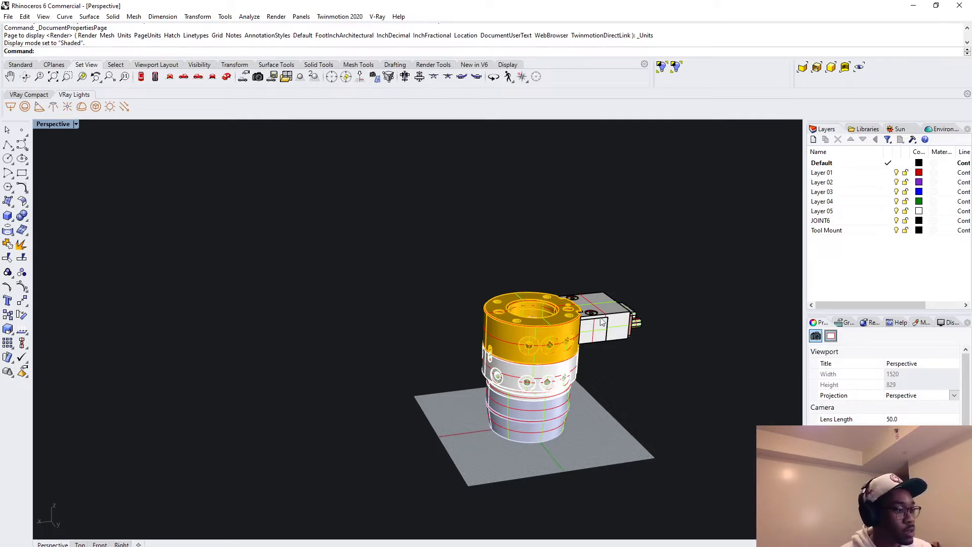
{"action": "scroll", "coordinate": [516, 397], "scroll_direction": "down", "scroll_amount": 3}
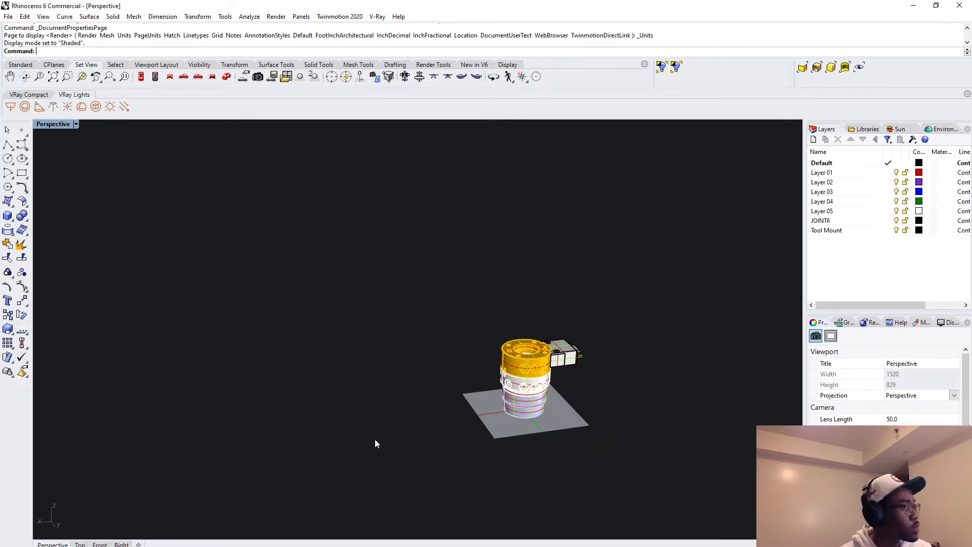
Try hiding the entire tool mount assembly and undo the hide.
{"action": "left_click_drag", "start_coordinate": [516, 403], "coordinate": [636, 485]}
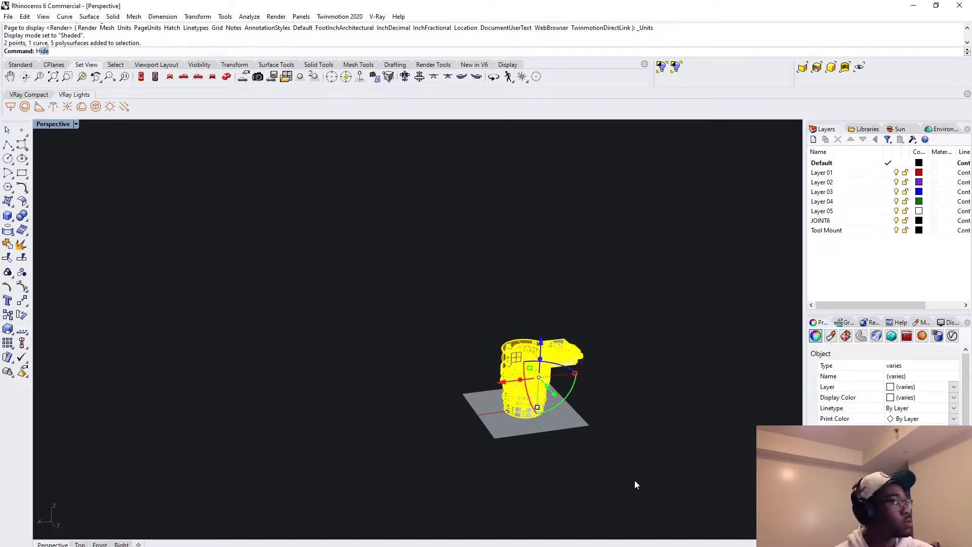
{"action": "type", "text": "ide"}
{"action": "key", "text": "Return"}
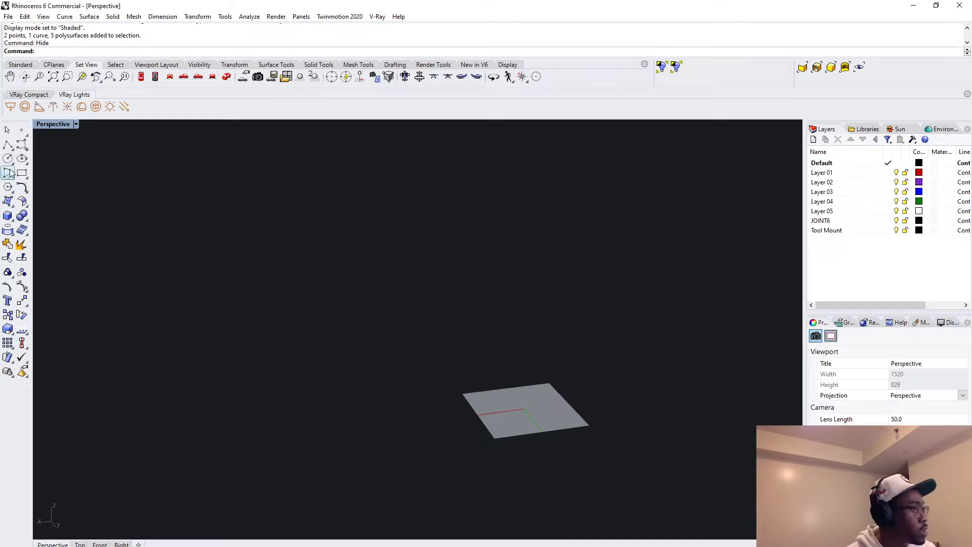
{"action": "key", "text": "ctrl+z"}
{"action": "scroll", "coordinate": [557, 415], "scroll_direction": "up", "scroll_amount": 5}
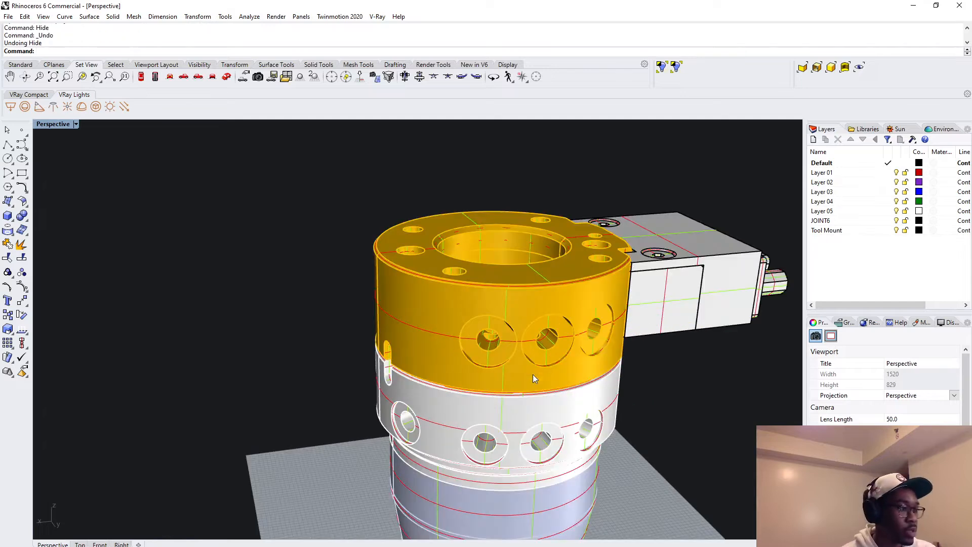
{"action": "right_click_drag", "start_coordinate": [687, 374], "coordinate": [687, 372]}
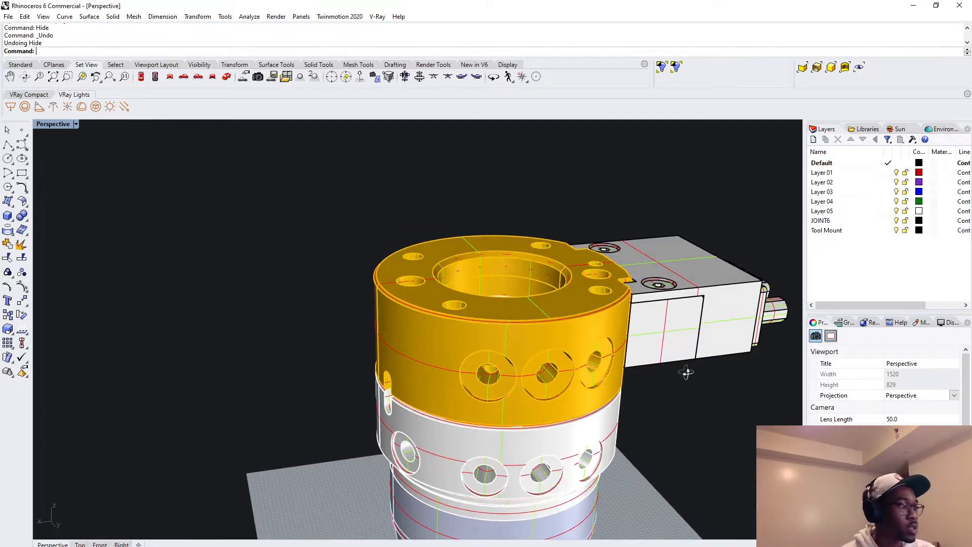
{"action": "left_click", "coordinate": [377, 282], "text": "ctrl+shift"}
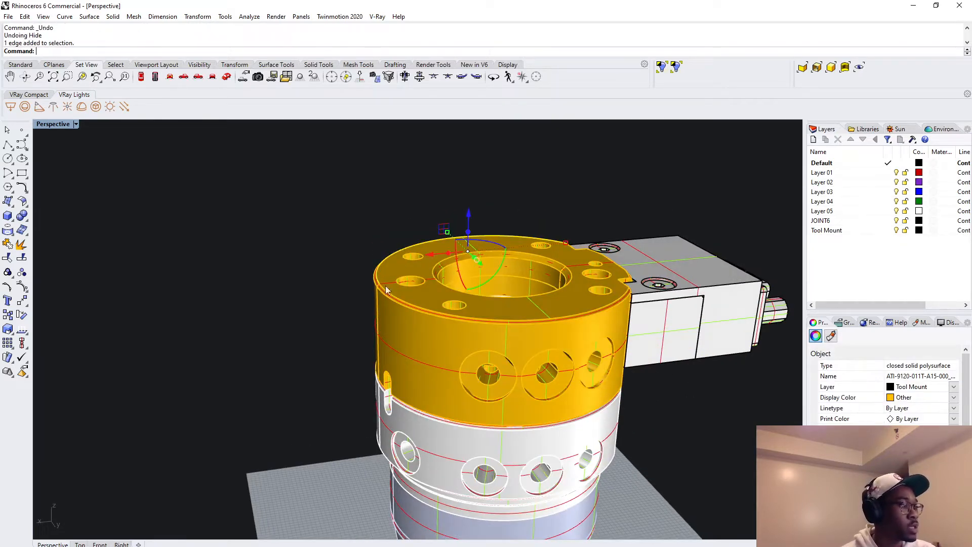
{"action": "left_click", "coordinate": [520, 318], "text": "ctrl+shift"}
{"action": "right_click_drag", "start_coordinate": [671, 304], "coordinate": [669, 309]}
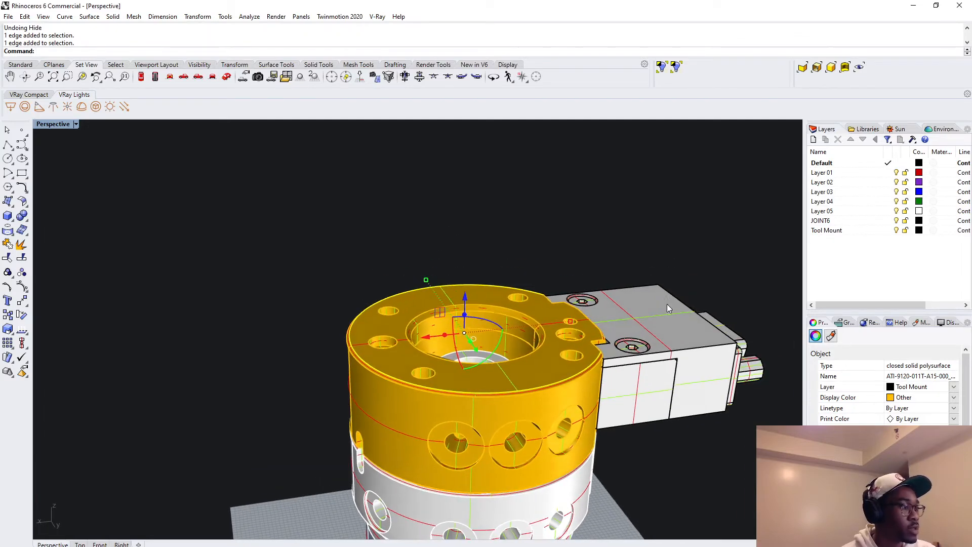
{"action": "scroll", "coordinate": [605, 384], "scroll_direction": "down", "scroll_amount": 5}
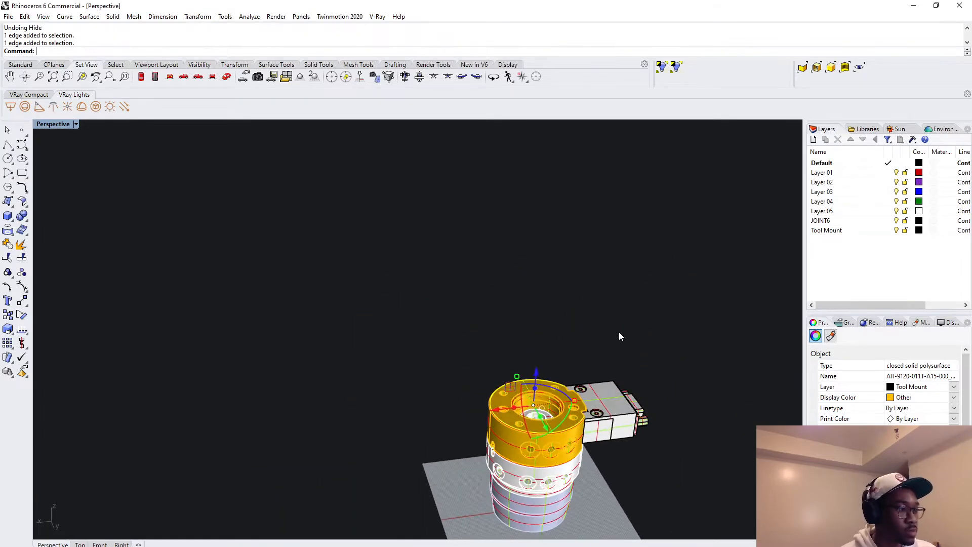
{"action": "left_click", "coordinate": [619, 332]}
Duplicate the edges of the central bore's upper rim on the yellow tool mount as curves with DupEdge.
{"action": "scroll", "coordinate": [521, 388], "scroll_direction": "up", "scroll_amount": 3}
{"action": "scroll", "coordinate": [533, 394], "scroll_direction": "down", "scroll_amount": 2}
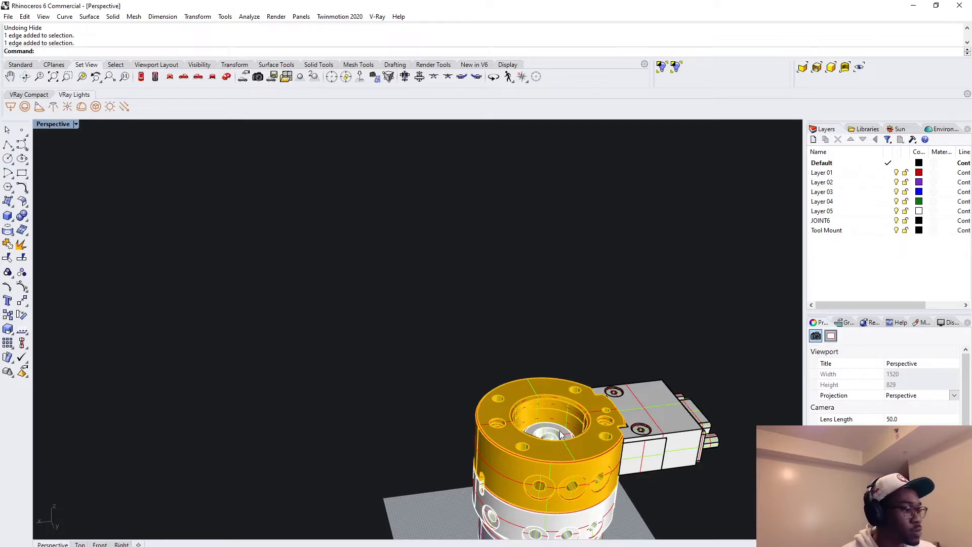
{"action": "left_click", "coordinate": [544, 399]}
{"action": "left_click", "coordinate": [577, 436], "text": "ctrl+shift"}
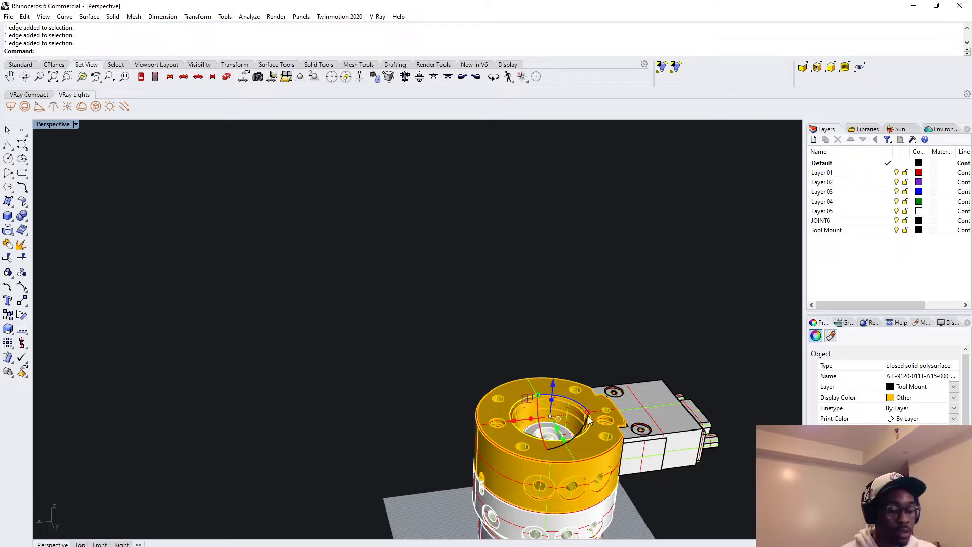
{"action": "type", "text": "DupEdge"}
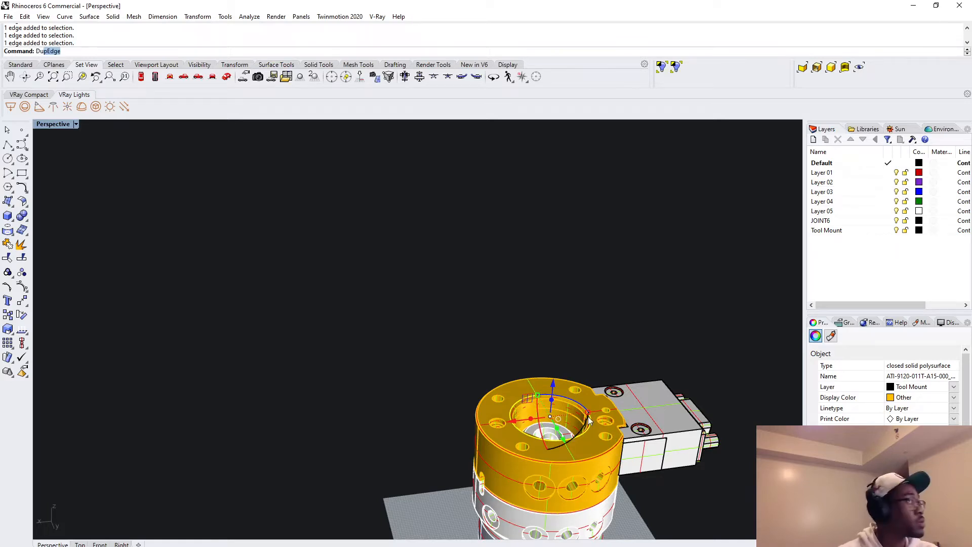
{"action": "key", "text": "Return"}
{"action": "left_click", "coordinate": [663, 374]}
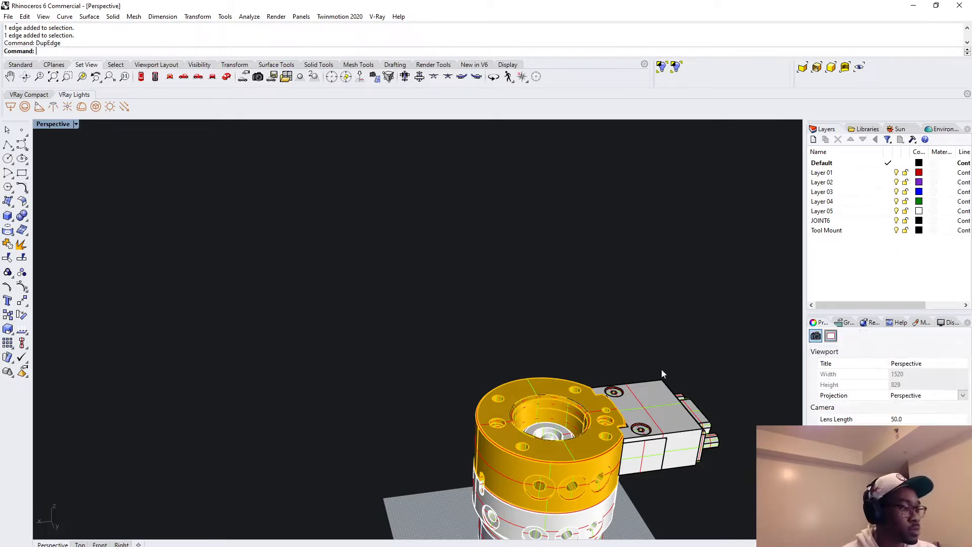
Join the two duplicated bore-rim edge curves on the yellow tool mount into one closed curve.
{"action": "left_click", "coordinate": [582, 435]}
{"action": "key", "text": "Escape"}
{"action": "left_click", "coordinate": [546, 393]}
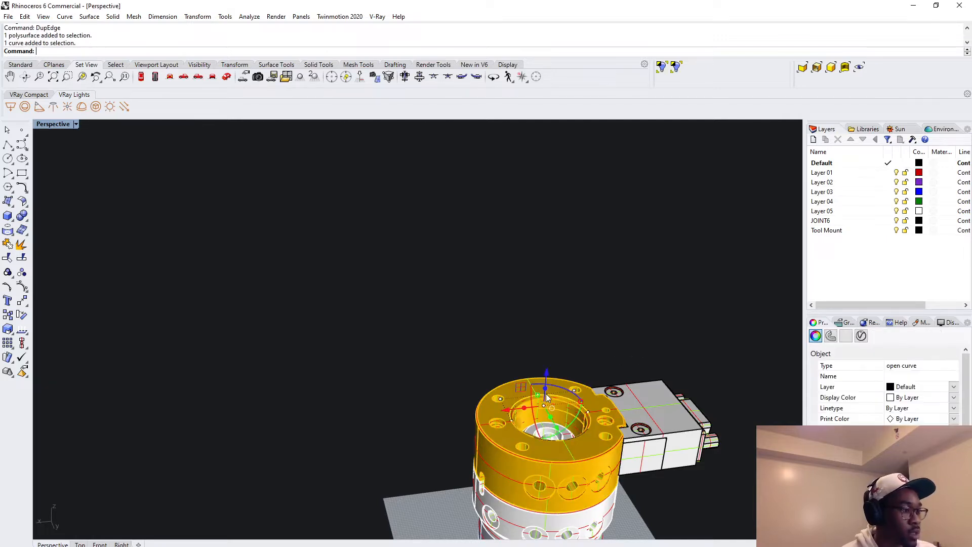
{"action": "left_click", "coordinate": [573, 436], "text": "shift"}
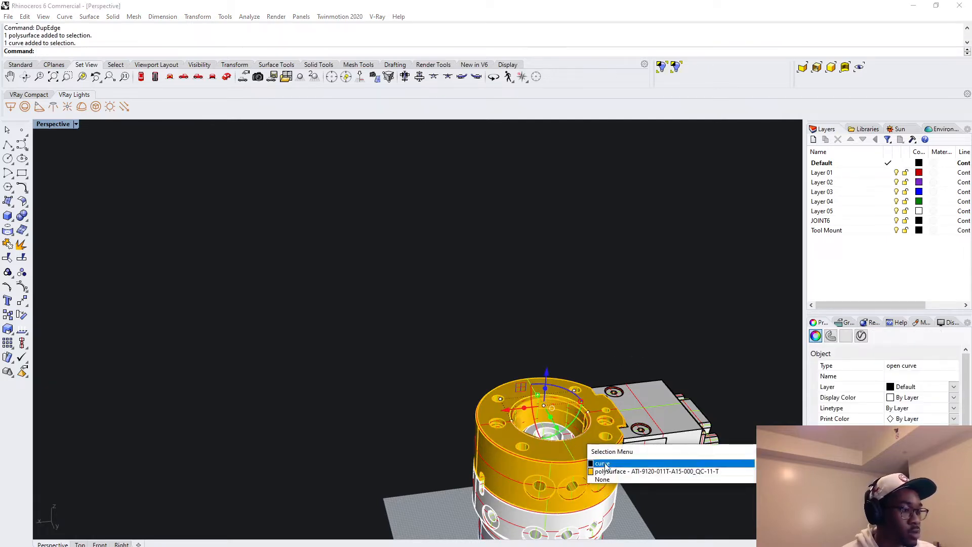
{"action": "left_click", "coordinate": [602, 460]}
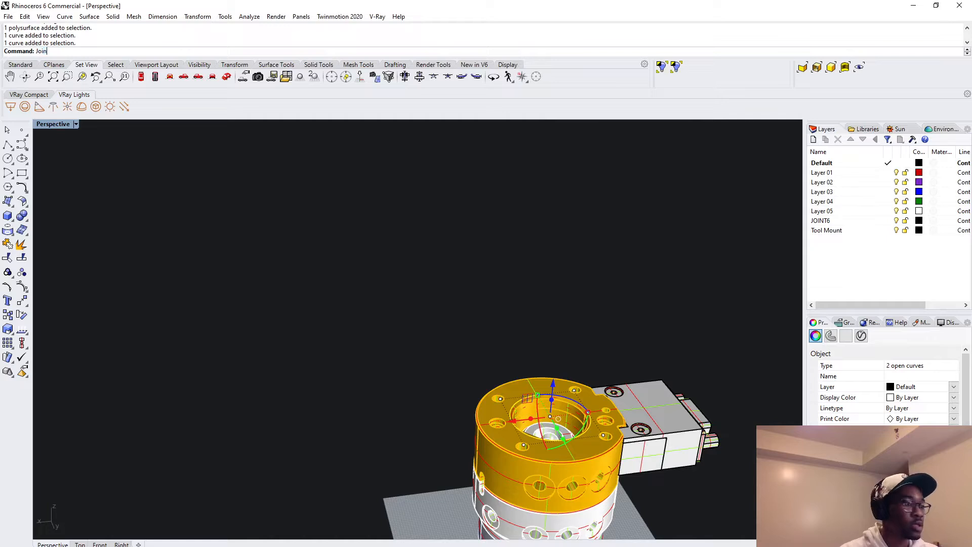
{"action": "key", "text": "Return"}
{"action": "left_click", "coordinate": [623, 307]}
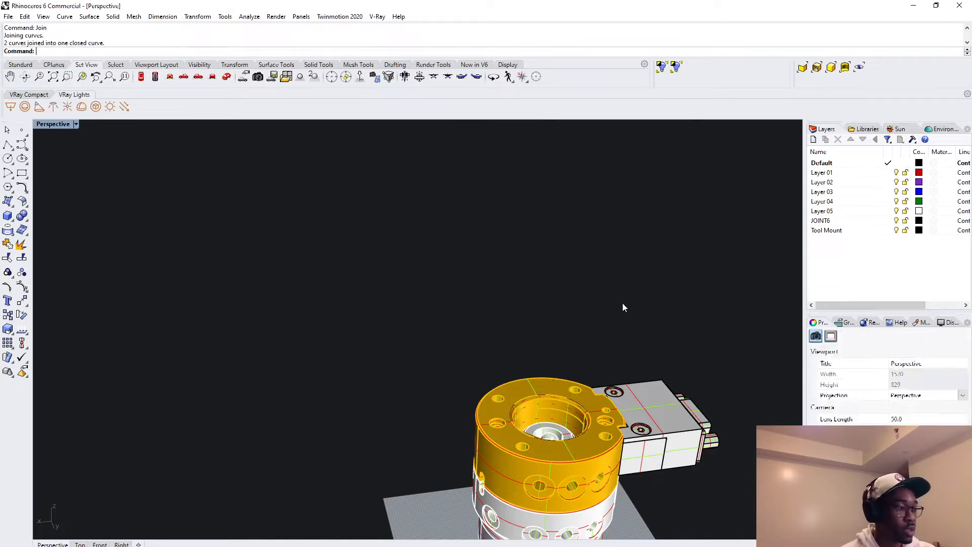
Extrude the joined bore-rim curve upward 10 mm as a solid with ExtrudeCrv.
{"action": "left_click", "coordinate": [547, 393]}
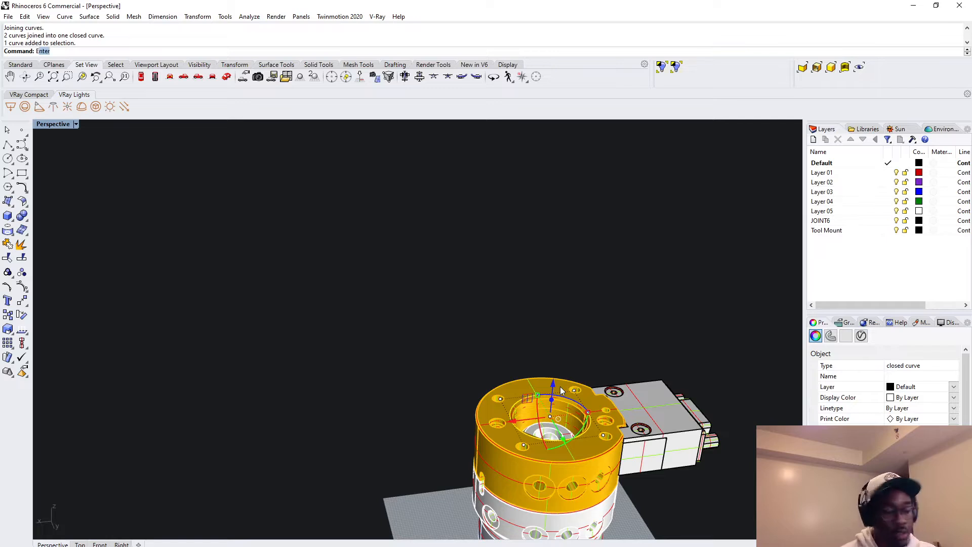
{"action": "type", "text": "tr"}
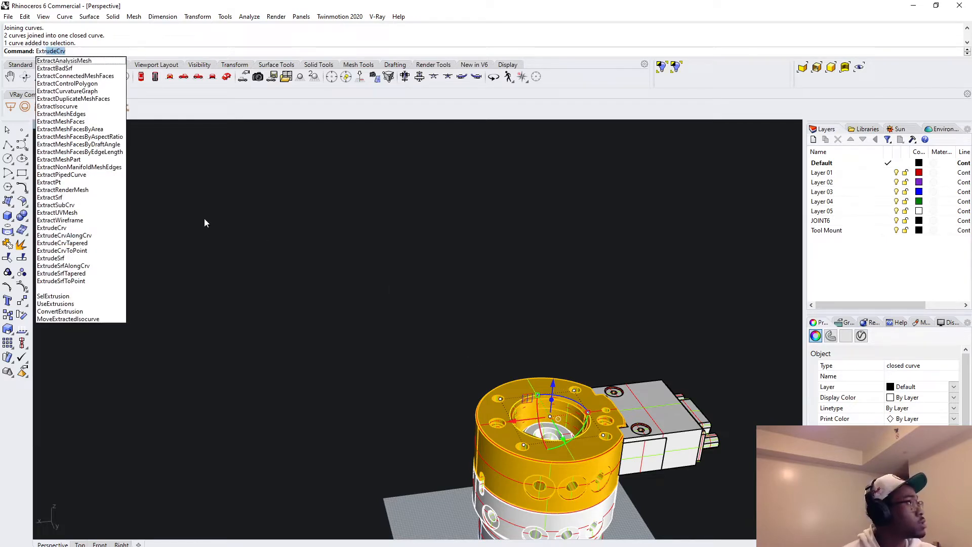
{"action": "key", "text": "Return"}
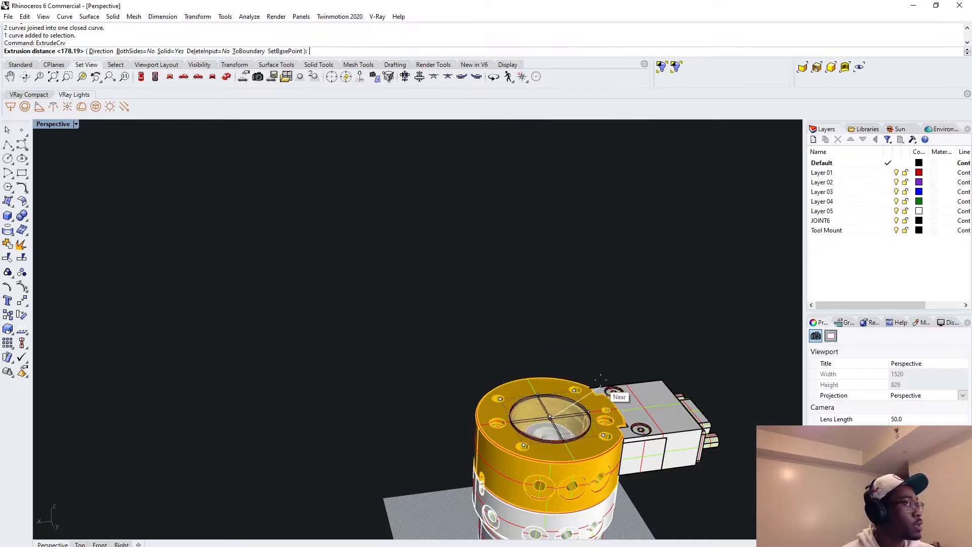
{"action": "right_click_drag", "start_coordinate": [605, 425], "coordinate": [597, 369]}
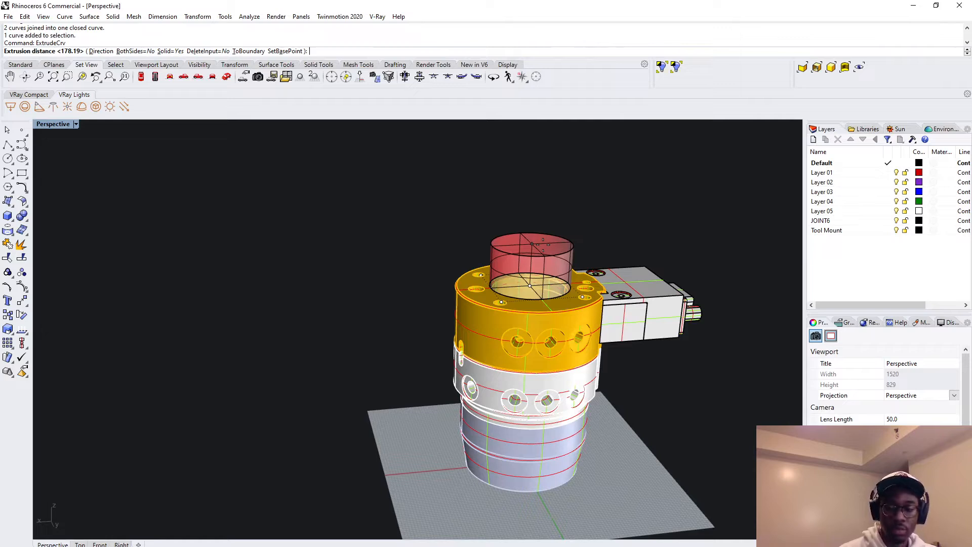
{"action": "type", "text": "10"}
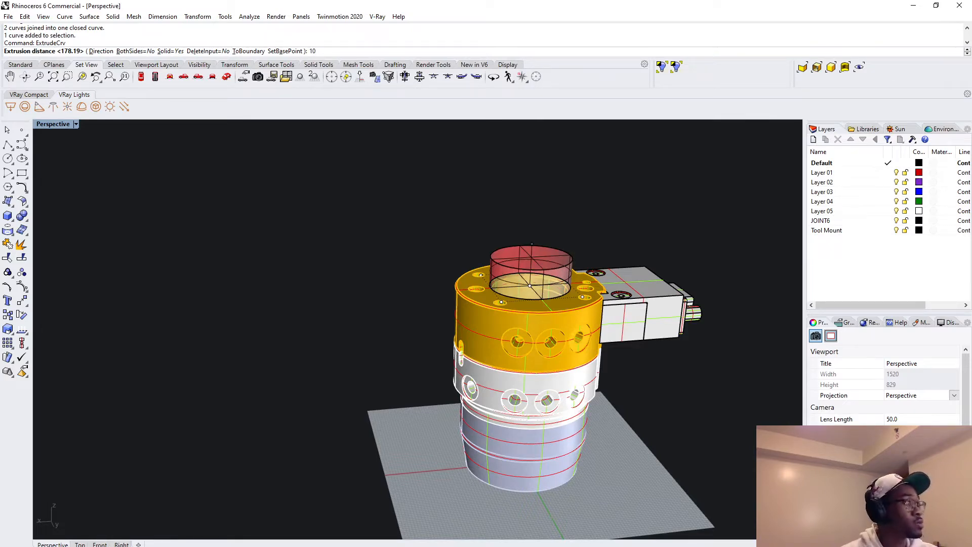
{"action": "type", "text": "mm"}
{"action": "key", "text": "Return"}
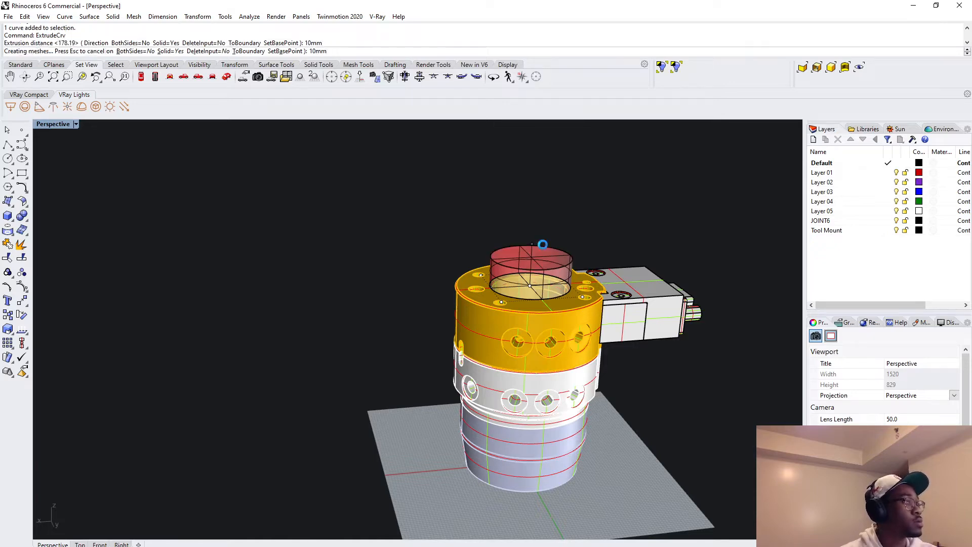
Start scaling the extruded cylinder from its centre, switch to the Top view and set that viewport to Shaded display.
{"action": "left_click", "coordinate": [537, 269]}
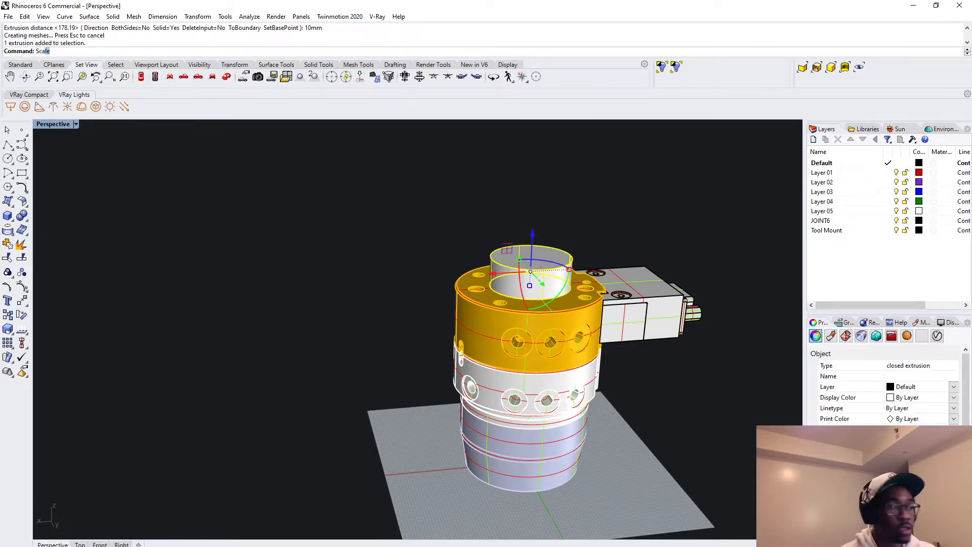
{"action": "type", "text": "Scale"}
{"action": "right_click_drag", "start_coordinate": [590, 242], "coordinate": [590, 248]}
{"action": "key", "text": "Return"}
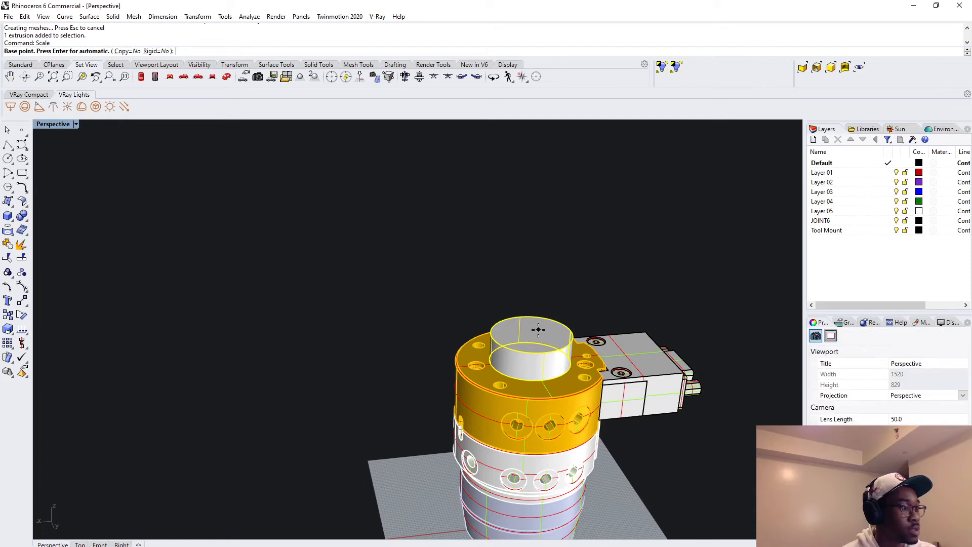
{"action": "right_click_drag", "start_coordinate": [538, 355], "coordinate": [554, 365]}
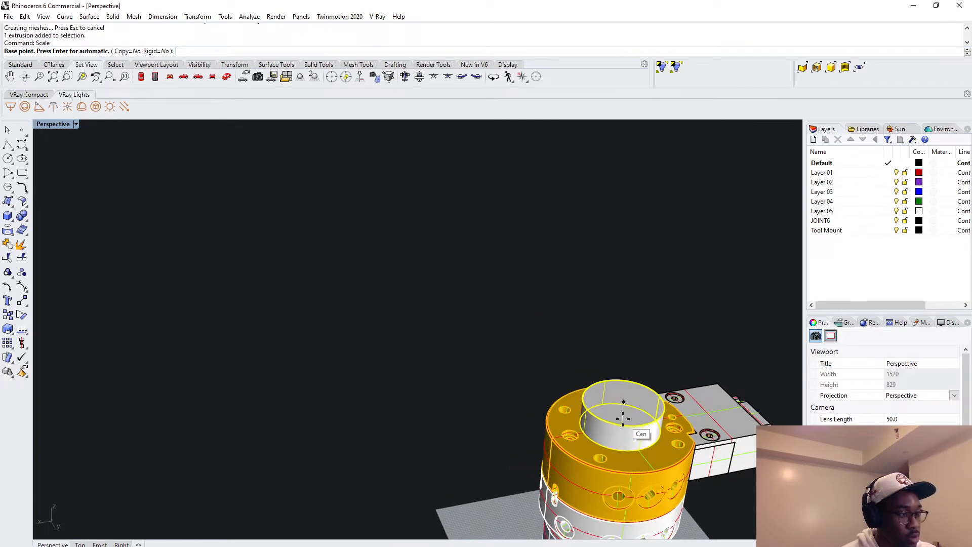
{"action": "left_click", "coordinate": [640, 432]}
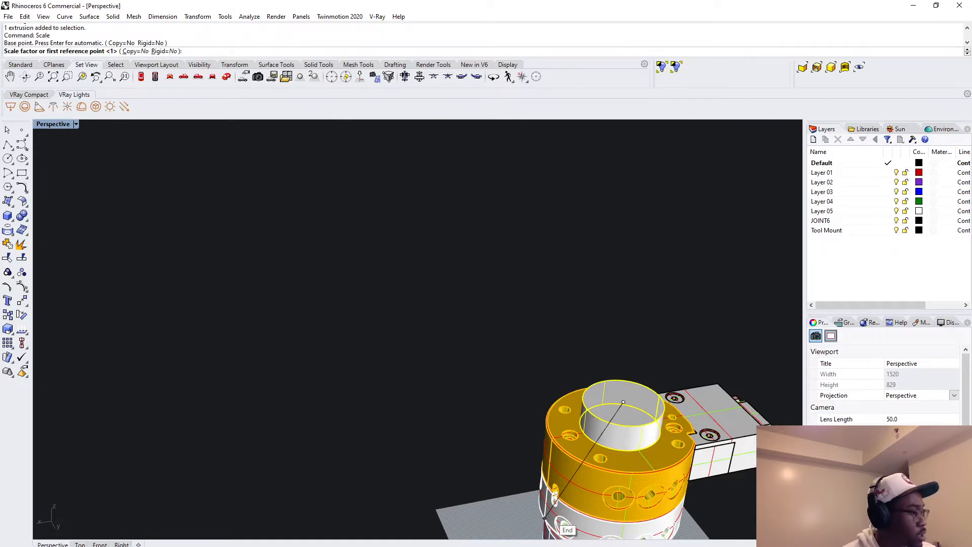
{"action": "key", "text": "ctrl+F1"}
{"action": "scroll", "coordinate": [365, 399], "scroll_direction": "down", "scroll_amount": 6}
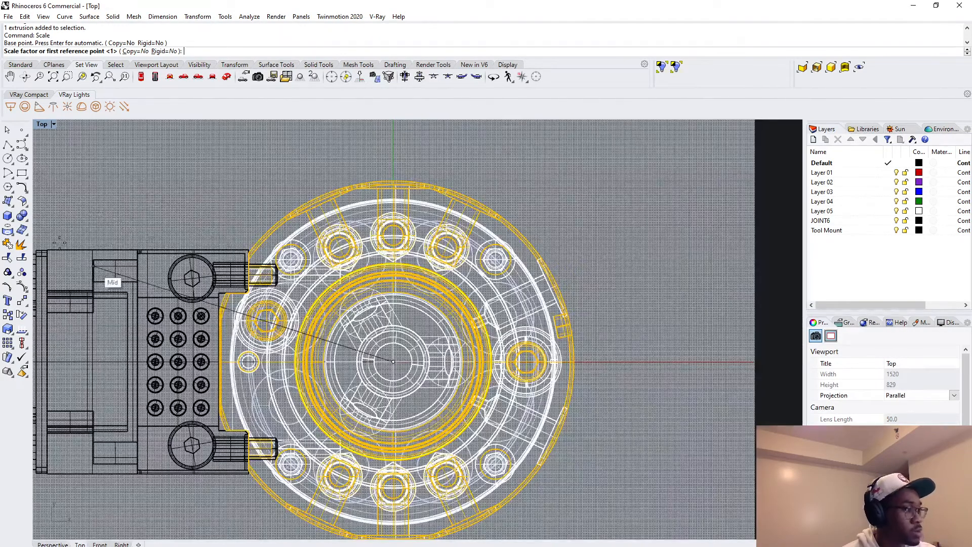
{"action": "left_click", "coordinate": [53, 124]}
{"action": "left_click", "coordinate": [61, 148]}
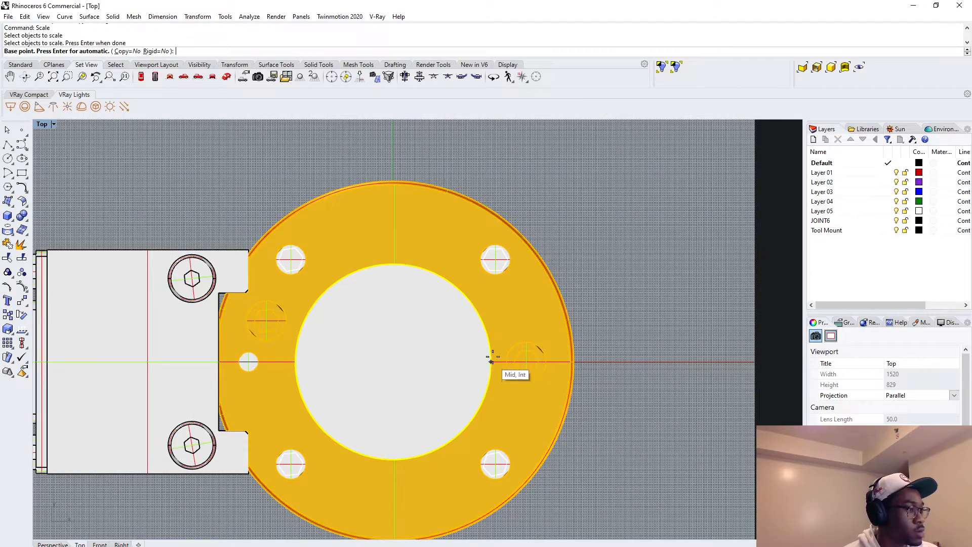
Scale the cylinder uniformly from its centre, using its radius as reference, until it roughly matches the tool mount's outer diameter.
{"action": "left_click", "coordinate": [492, 393]}
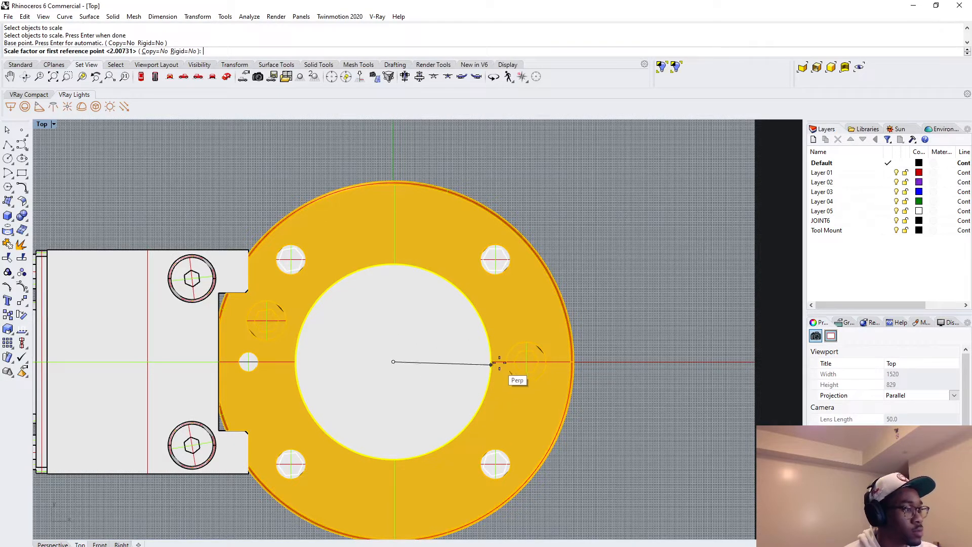
{"action": "left_click", "coordinate": [491, 361]}
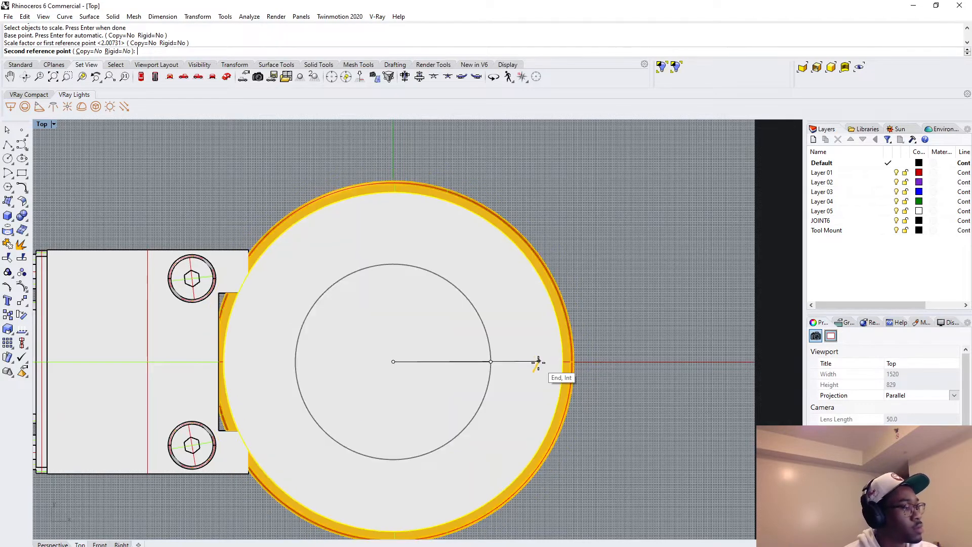
{"action": "left_click", "coordinate": [53, 545]}
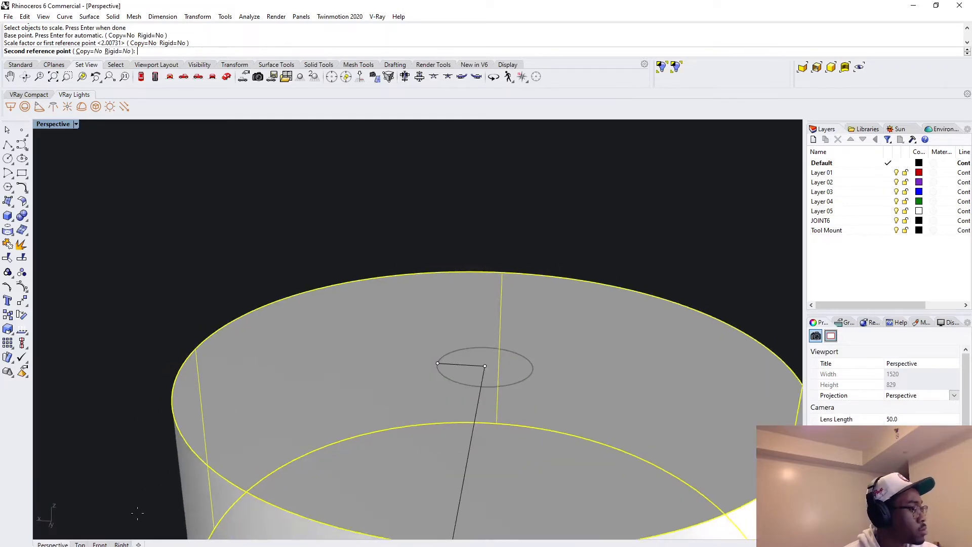
{"action": "scroll", "coordinate": [459, 405], "scroll_direction": "down", "scroll_amount": 9}
{"action": "scroll", "coordinate": [461, 403], "scroll_direction": "up", "scroll_amount": 9}
{"action": "scroll", "coordinate": [462, 403], "scroll_direction": "down", "scroll_amount": 3}
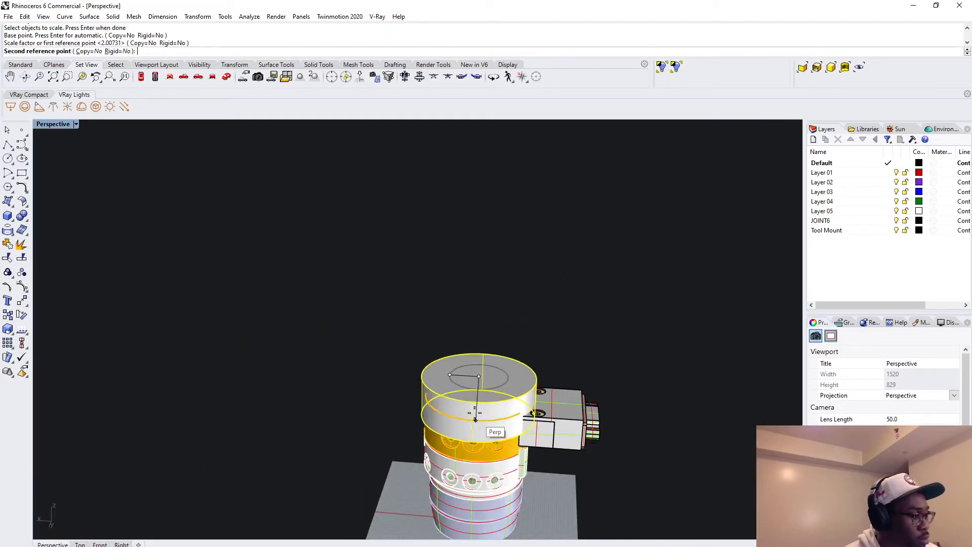
{"action": "scroll", "coordinate": [474, 431], "scroll_direction": "up", "scroll_amount": 10}
{"action": "scroll", "coordinate": [475, 433], "scroll_direction": "down", "scroll_amount": 5}
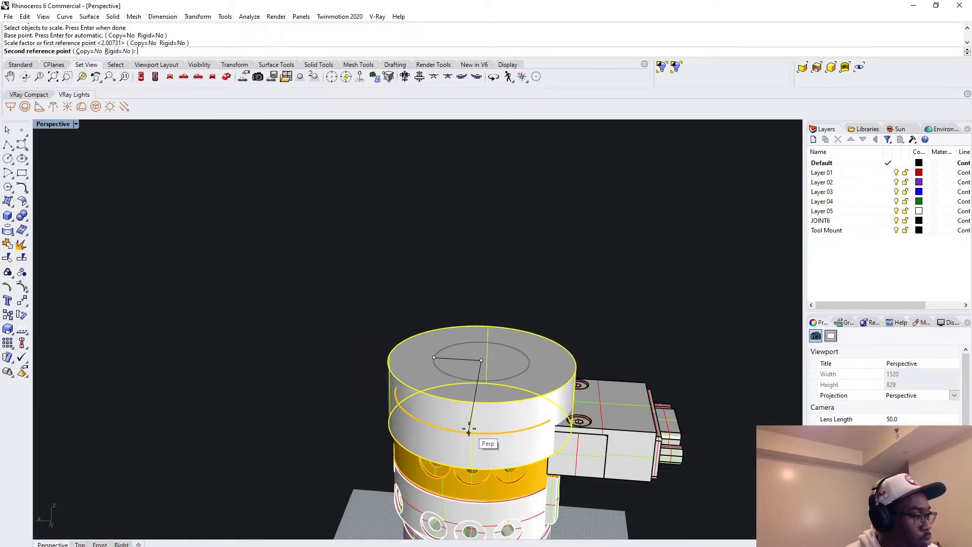
{"action": "left_click", "coordinate": [475, 433]}
{"action": "scroll", "coordinate": [529, 429], "scroll_direction": "down", "scroll_amount": 3}
{"action": "right_click_drag", "start_coordinate": [529, 428], "coordinate": [393, 378]}
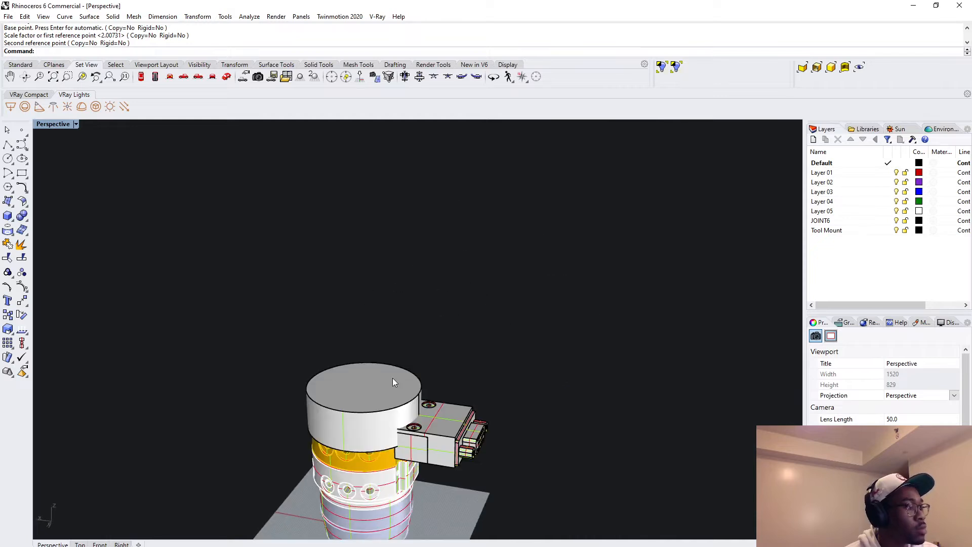
Move the enlarged cylinder straight up so it floats clear above the yellow tool mount.
{"action": "left_click", "coordinate": [405, 389]}
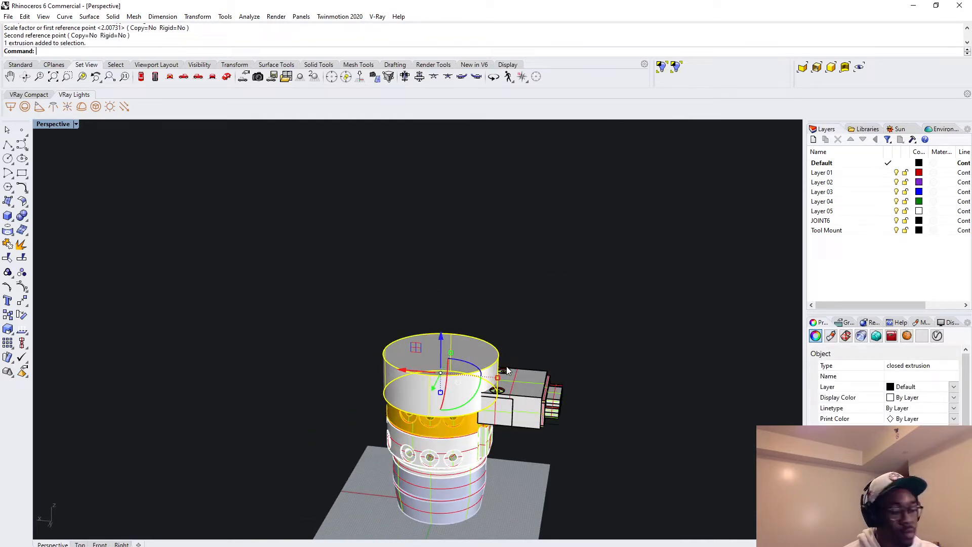
{"action": "left_click", "coordinate": [525, 341]}
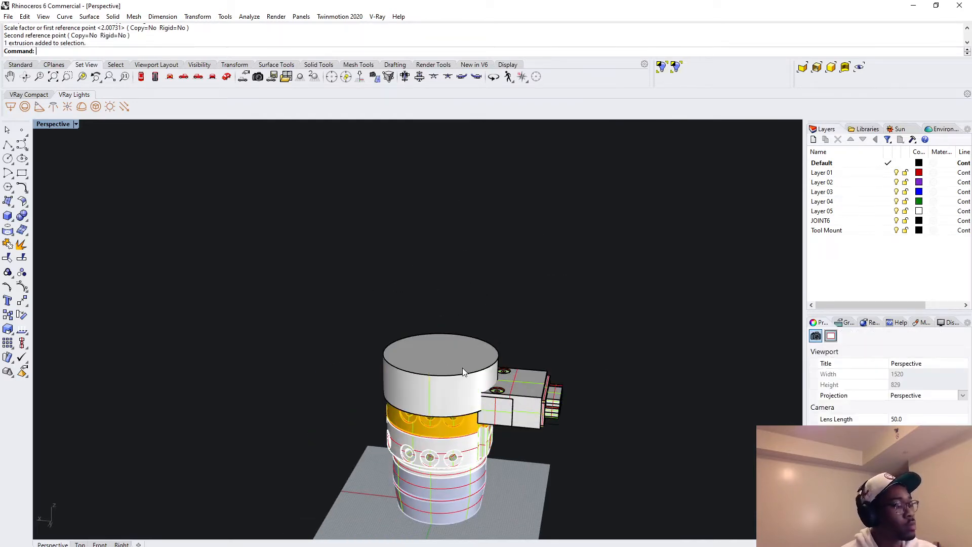
{"action": "left_click", "coordinate": [458, 372]}
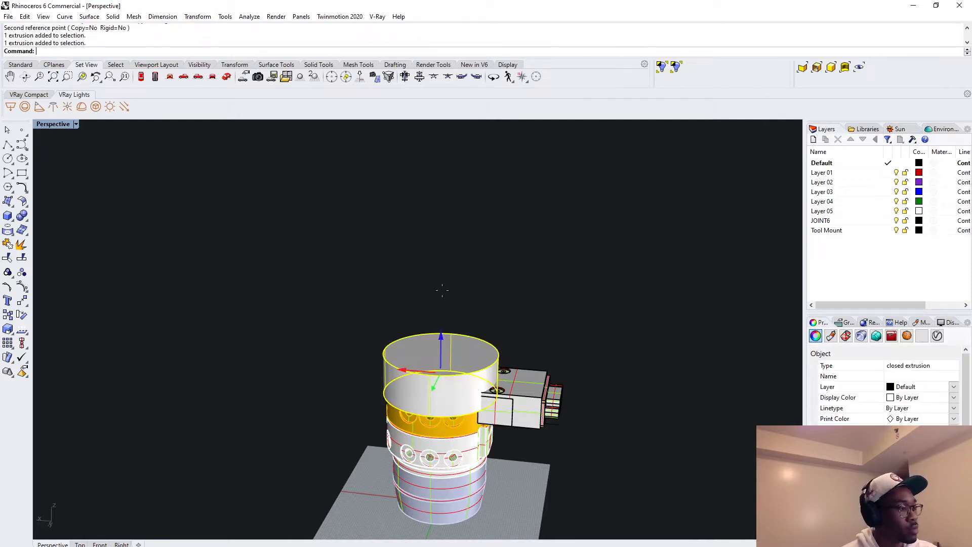
{"action": "left_click_drag", "start_coordinate": [442, 291], "coordinate": [442, 254]}
{"action": "left_click", "coordinate": [531, 346]}
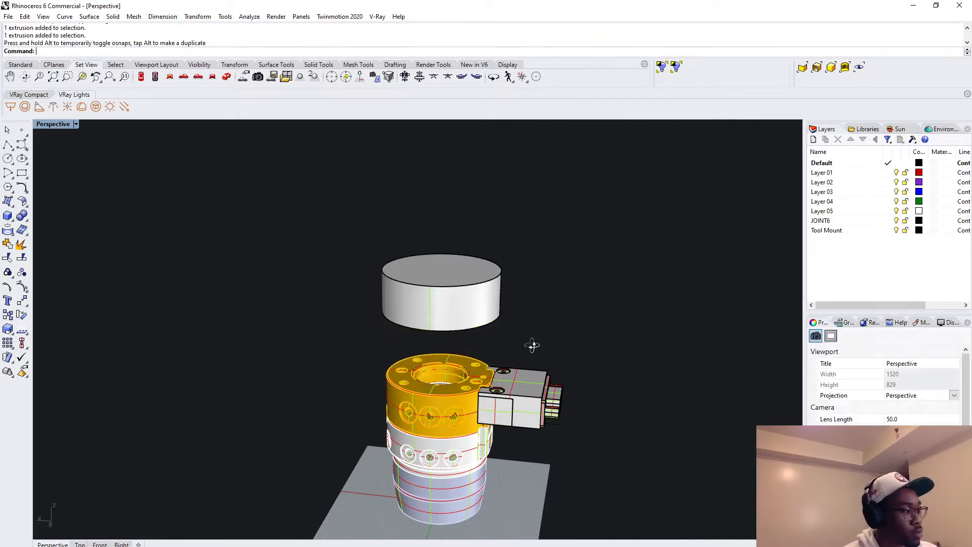
{"action": "right_click_drag", "start_coordinate": [532, 345], "coordinate": [537, 332]}
{"action": "right_click_drag", "start_coordinate": [562, 277], "coordinate": [563, 294]}
{"action": "left_click", "coordinate": [516, 249]}
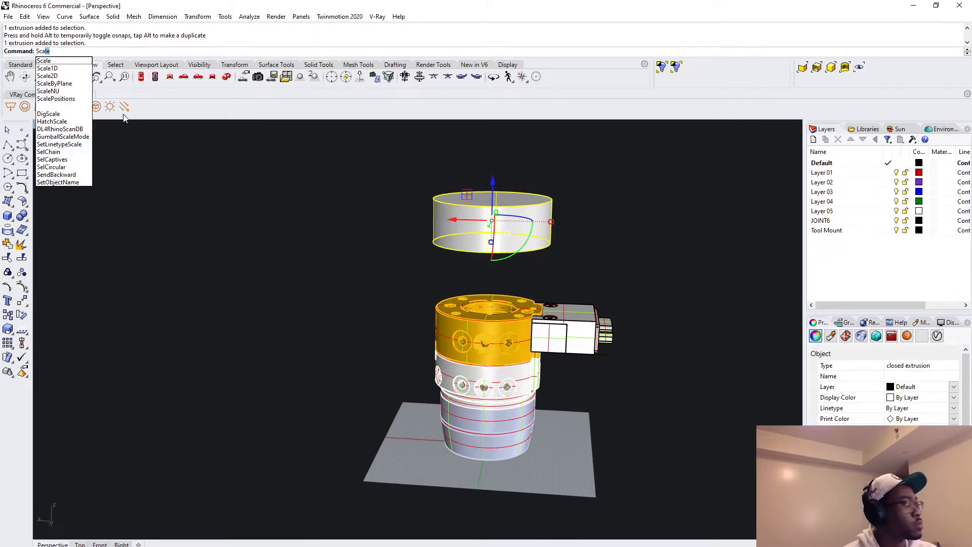
{"action": "type", "text": "1d"}
{"action": "key", "text": "BackSpace"}
{"action": "key", "text": "BackSpace"}
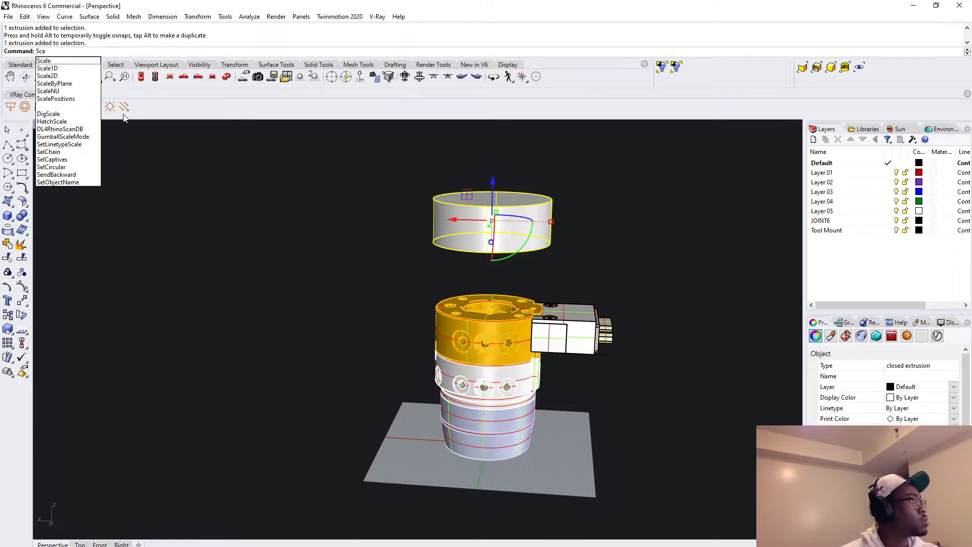
{"action": "type", "text": "1"}
{"action": "type", "text": "D"}
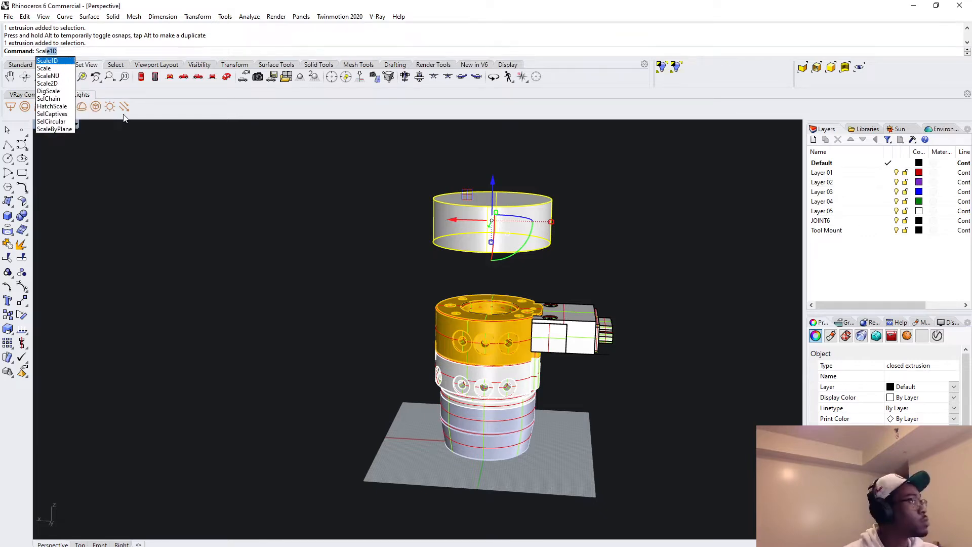
{"action": "key", "text": "Return"}
{"action": "left_click", "coordinate": [487, 207]}
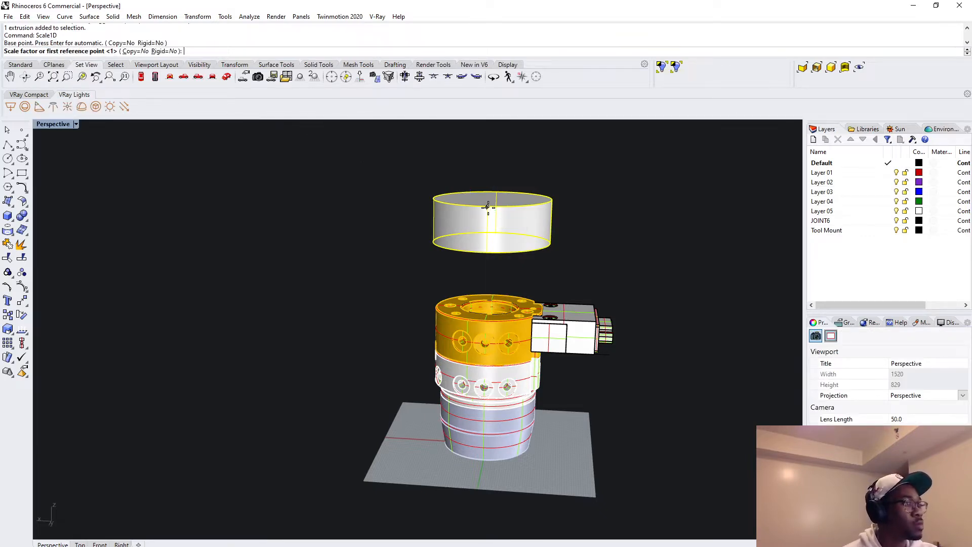
{"action": "left_click", "coordinate": [486, 252]}
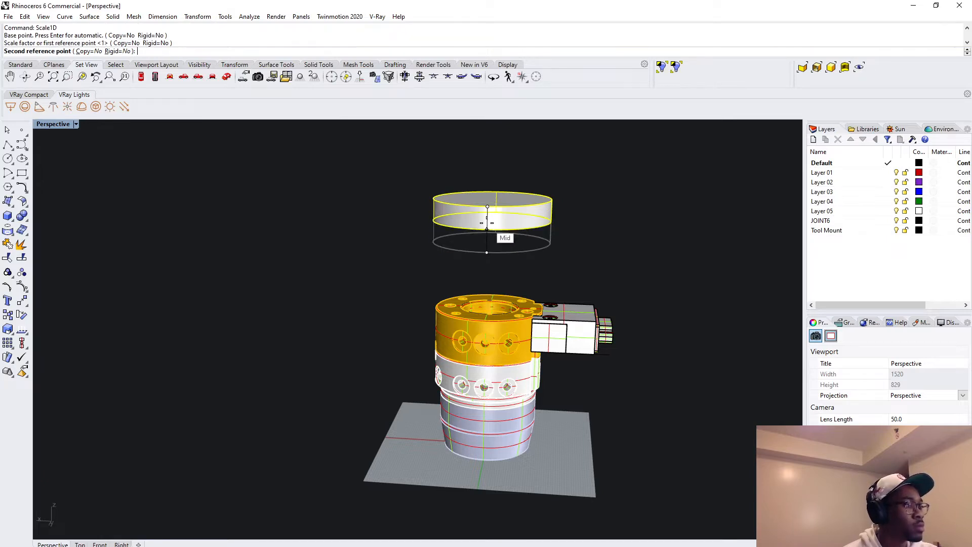
{"action": "key", "text": "Escape"}
Reduce the cylinder's height to about half with Scale1D, using its lower rim as the base point.
{"action": "key", "text": "Return"}
{"action": "left_click", "coordinate": [487, 207]}
{"action": "left_click", "coordinate": [488, 251]}
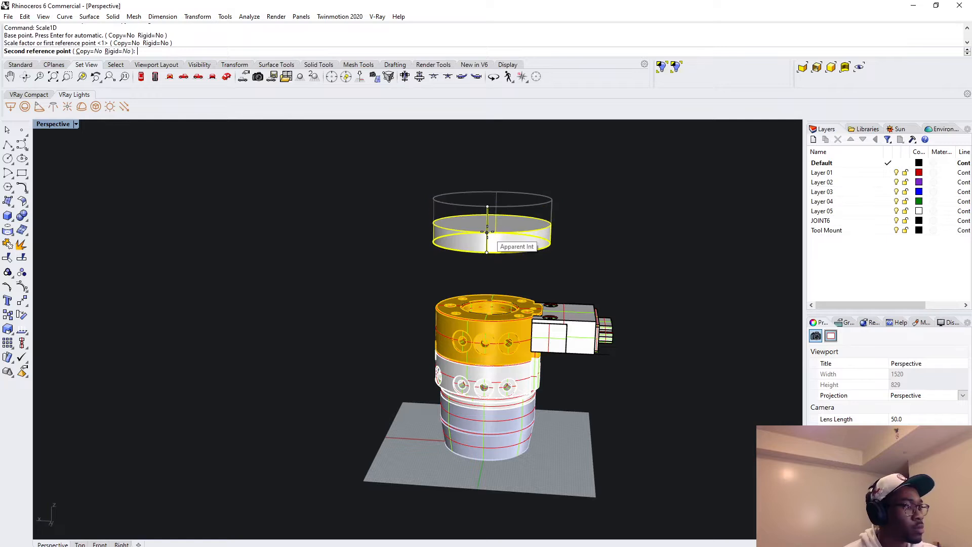
{"action": "left_click", "coordinate": [504, 253]}
{"action": "right_click_drag", "start_coordinate": [502, 250], "coordinate": [528, 226]}
Place an area centroid point for the inner rim curve on the yellow tool mount's top face using AreaCentroid.
{"action": "scroll", "coordinate": [585, 255], "scroll_direction": "down", "scroll_amount": 4}
{"action": "scroll", "coordinate": [574, 211], "scroll_direction": "up", "scroll_amount": 8}
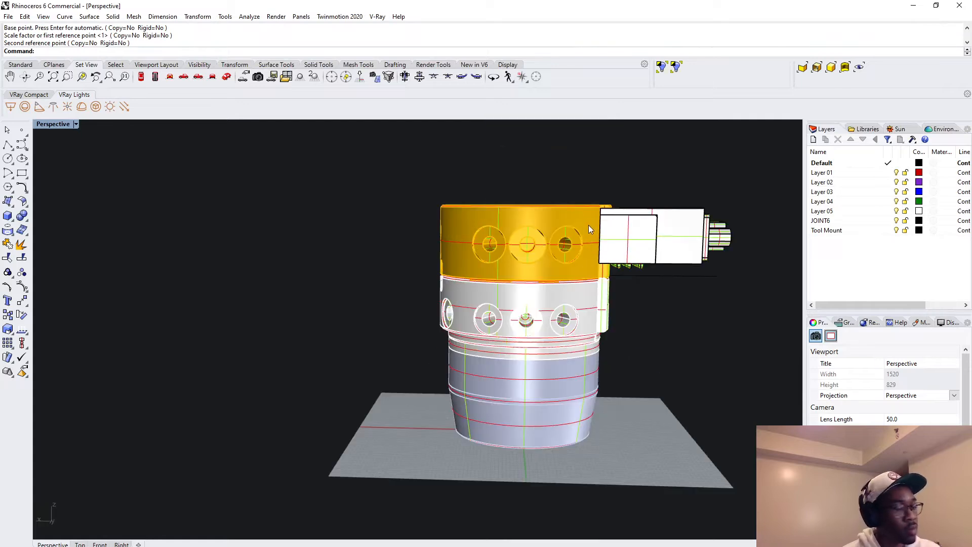
{"action": "scroll", "coordinate": [588, 225], "scroll_direction": "down", "scroll_amount": 9}
{"action": "right_click_drag", "start_coordinate": [587, 228], "coordinate": [571, 284]}
{"action": "scroll", "coordinate": [531, 363], "scroll_direction": "up", "scroll_amount": 3}
{"action": "scroll", "coordinate": [546, 369], "scroll_direction": "up", "scroll_amount": 3}
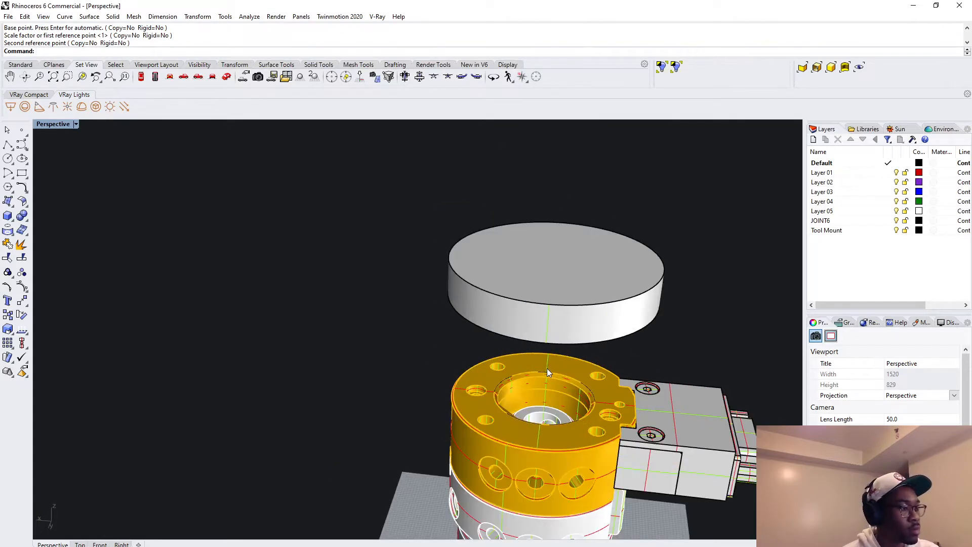
{"action": "left_click", "coordinate": [561, 375]}
{"action": "left_click", "coordinate": [591, 404]}
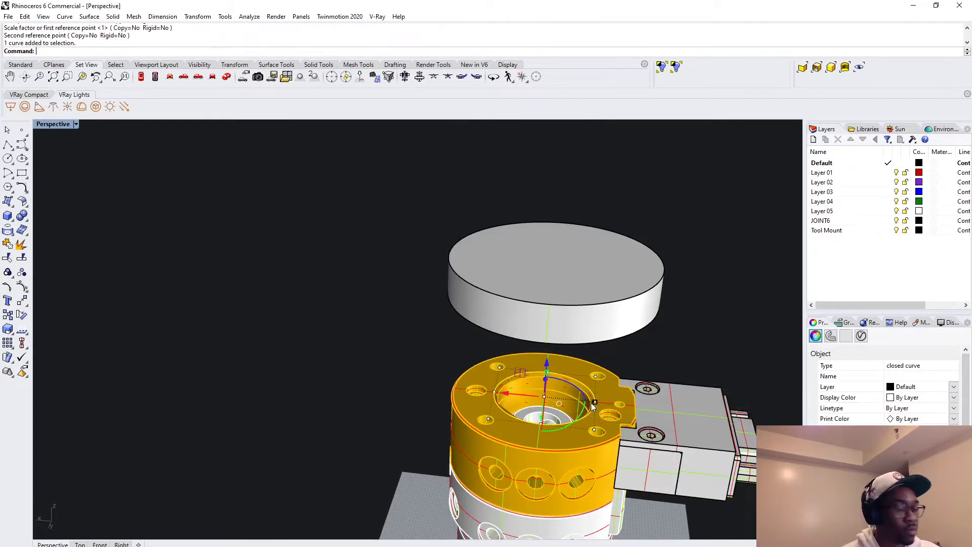
{"action": "type", "text": "Area"}
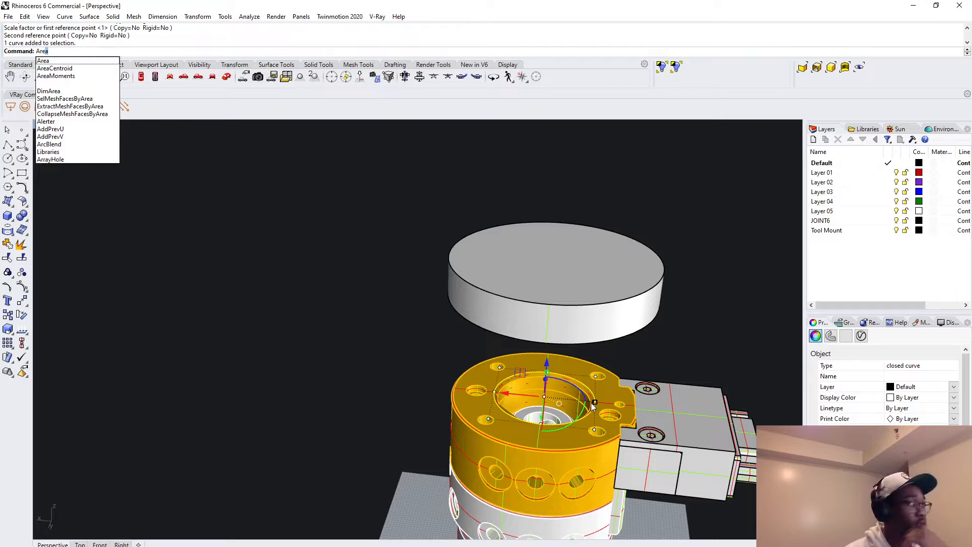
{"action": "key", "text": "Down"}
{"action": "key", "text": "Return"}
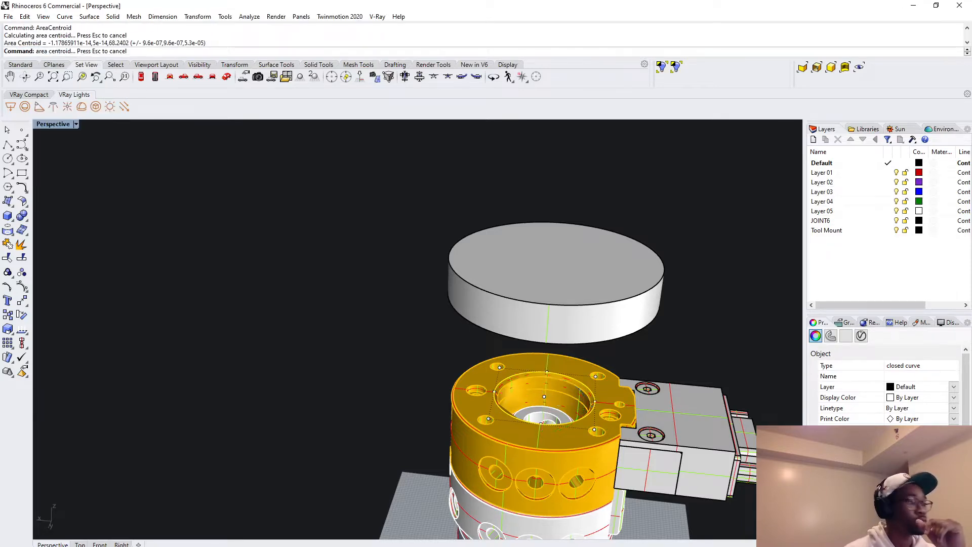
{"action": "left_click", "coordinate": [776, 321]}
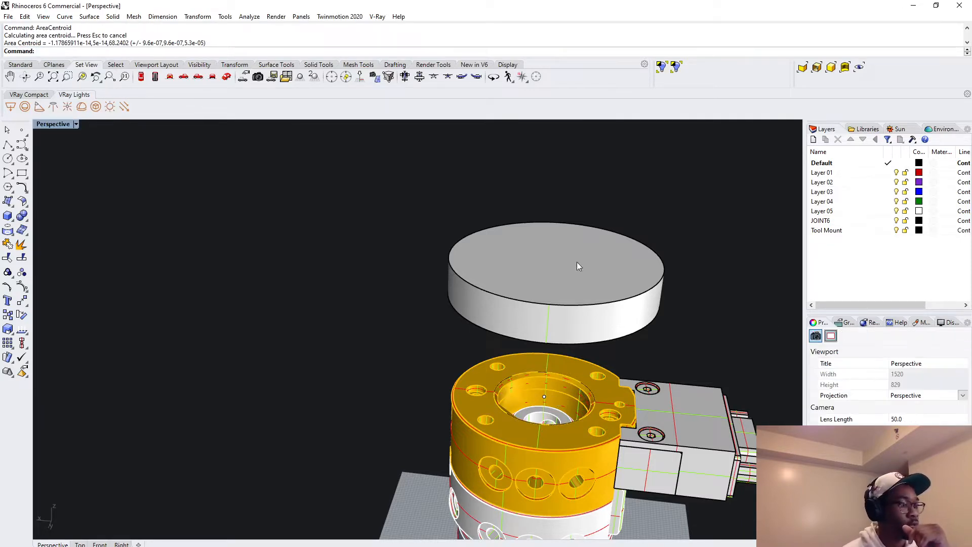
Place an area centroid point for the bottom edge of the floating disc using AreaCentroid.
{"action": "scroll", "coordinate": [575, 262], "scroll_direction": "down", "scroll_amount": 6}
{"action": "right_click_drag", "start_coordinate": [597, 271], "coordinate": [576, 141]}
{"action": "scroll", "coordinate": [575, 141], "scroll_direction": "up", "scroll_amount": 6}
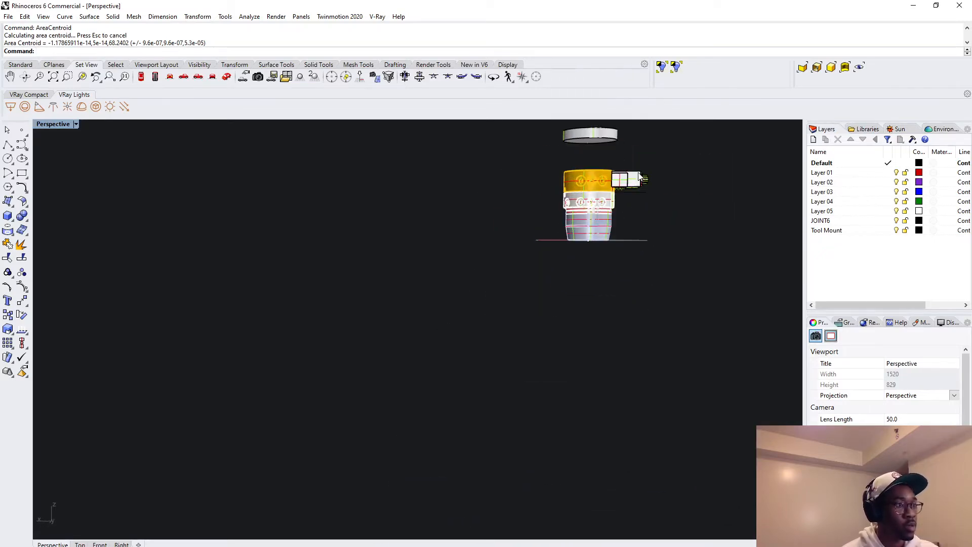
{"action": "left_click", "coordinate": [581, 137], "text": "ctrl+shift"}
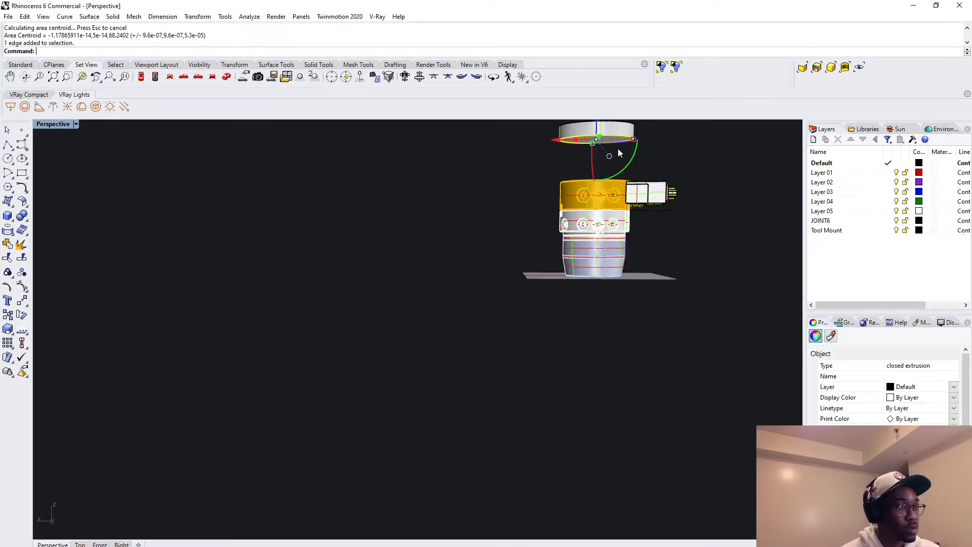
{"action": "key", "text": "Return"}
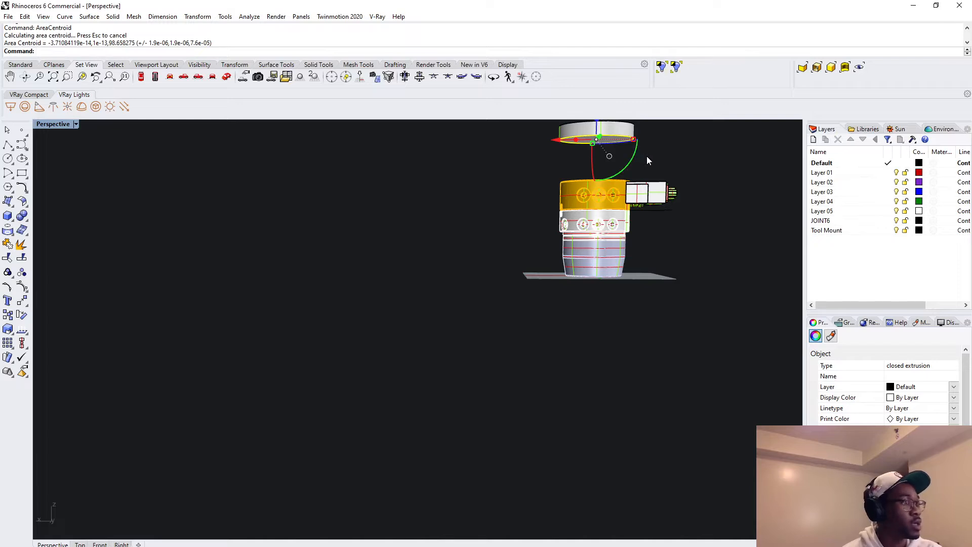
{"action": "left_click", "coordinate": [667, 151]}
{"action": "left_click", "coordinate": [617, 136]}
{"action": "key", "text": "Escape"}
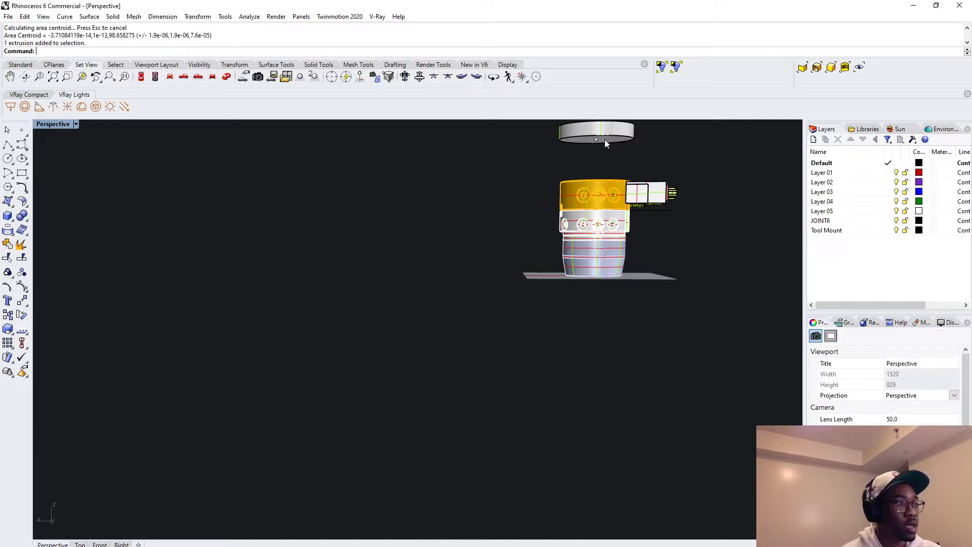
{"action": "right_click_drag", "start_coordinate": [606, 139], "coordinate": [606, 148]}
{"action": "left_click", "coordinate": [574, 130]}
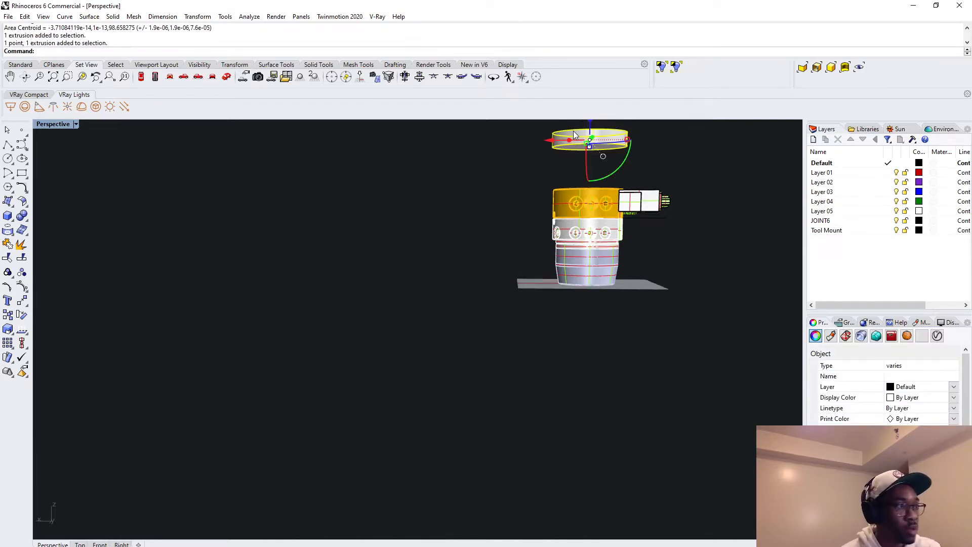
{"action": "type", "text": "M"}
{"action": "key", "text": "Return"}
{"action": "scroll", "coordinate": [608, 167], "scroll_direction": "up", "scroll_amount": 5}
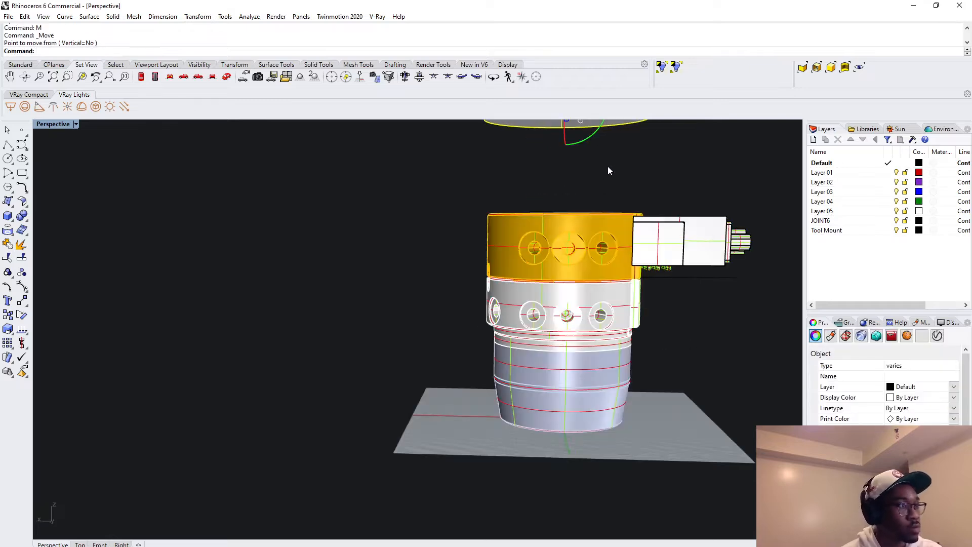
{"action": "right_click_drag", "start_coordinate": [612, 202], "coordinate": [611, 316]}
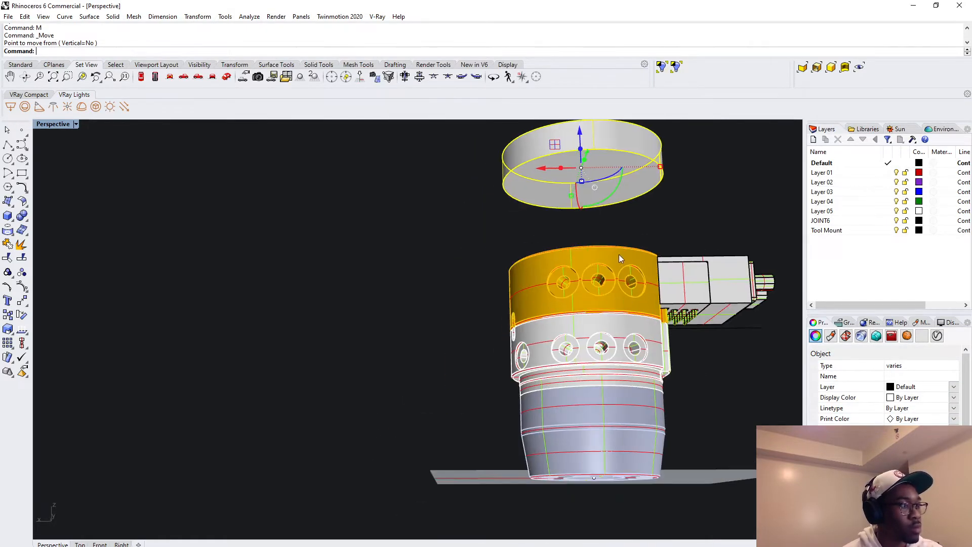
{"action": "key", "text": "Escape"}
{"action": "right_click_drag", "start_coordinate": [642, 244], "coordinate": [648, 281]}
Move the disc and its centroid point from the disc's bottom centre onto the centroid point of the yellow mount's rim.
{"action": "left_click", "coordinate": [549, 178]}
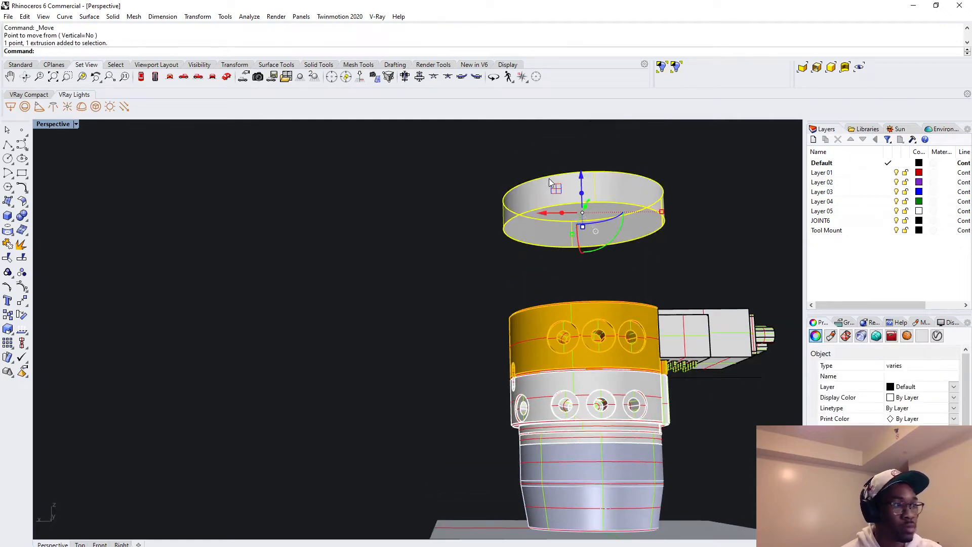
{"action": "type", "text": "M"}
{"action": "key", "text": "Return"}
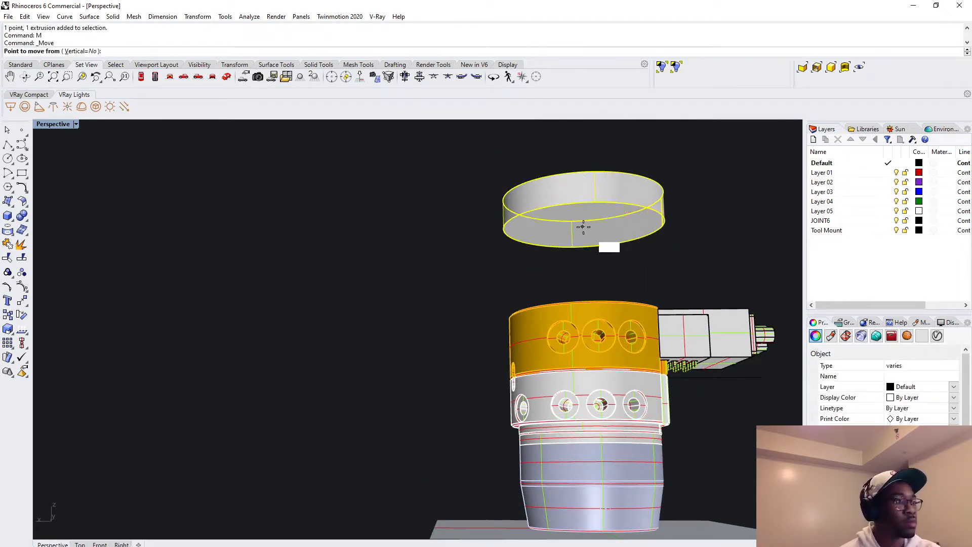
{"action": "left_click", "coordinate": [583, 227]}
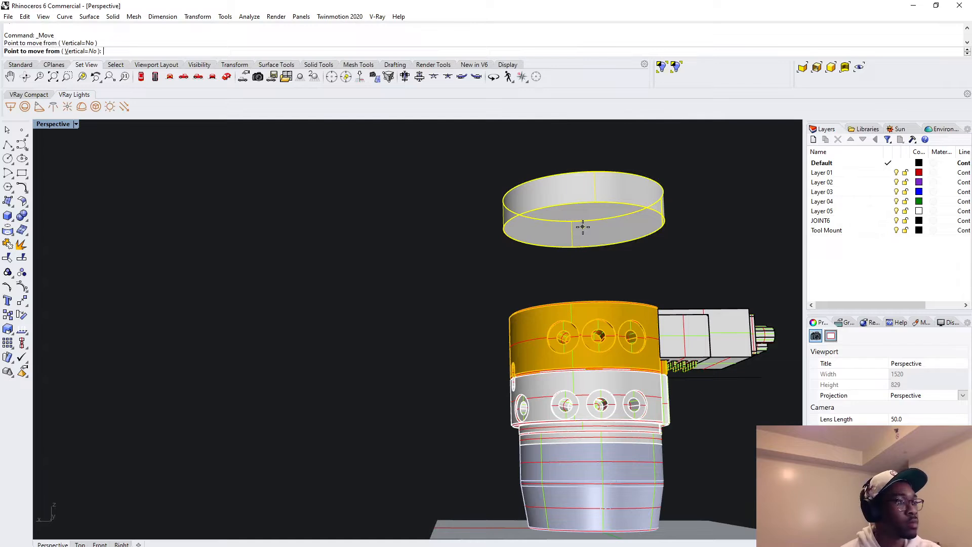
{"action": "right_click_drag", "start_coordinate": [582, 227], "coordinate": [565, 324]}
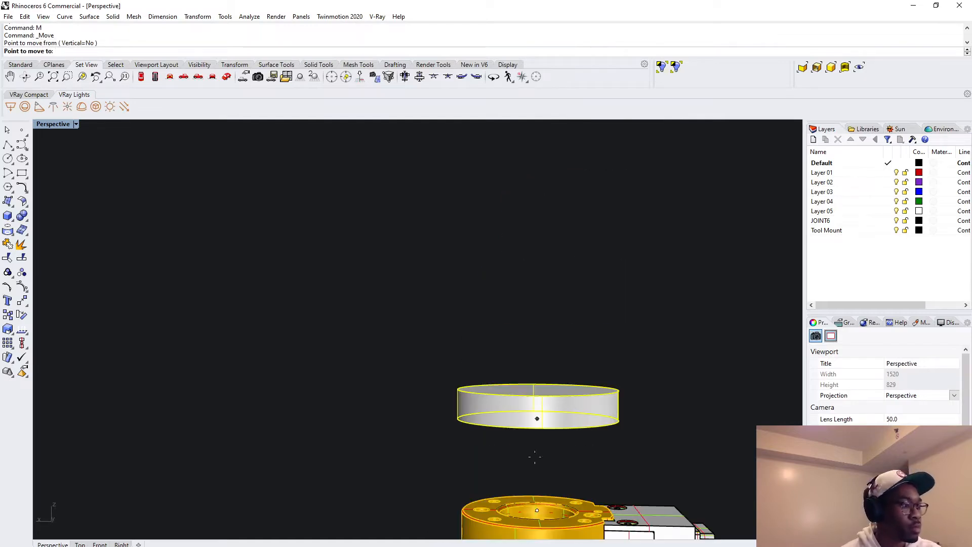
{"action": "left_click", "coordinate": [537, 510]}
{"action": "key", "text": "Escape"}
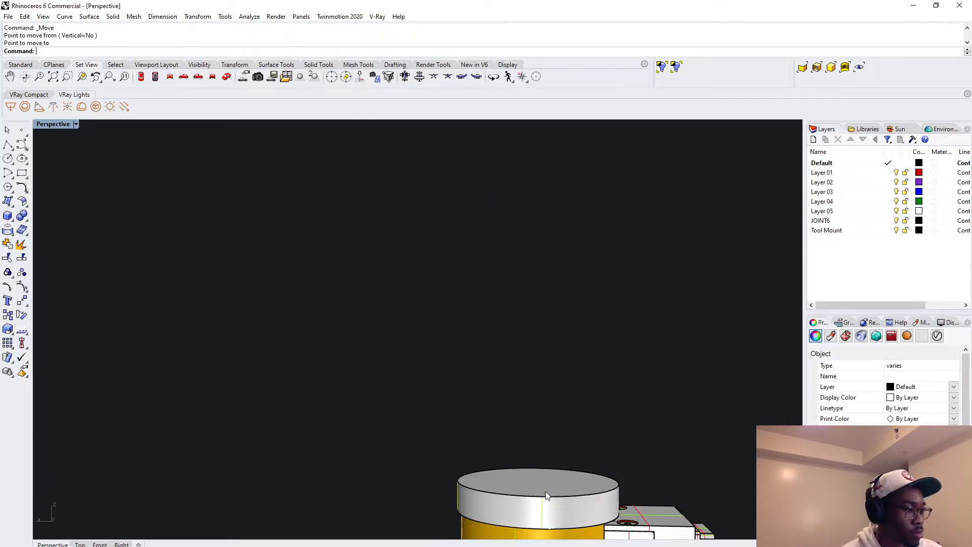
{"action": "scroll", "coordinate": [621, 354], "scroll_direction": "down", "scroll_amount": 10}
{"action": "right_click_drag", "start_coordinate": [620, 354], "coordinate": [620, 420]}
{"action": "scroll", "coordinate": [617, 461], "scroll_direction": "up", "scroll_amount": 5}
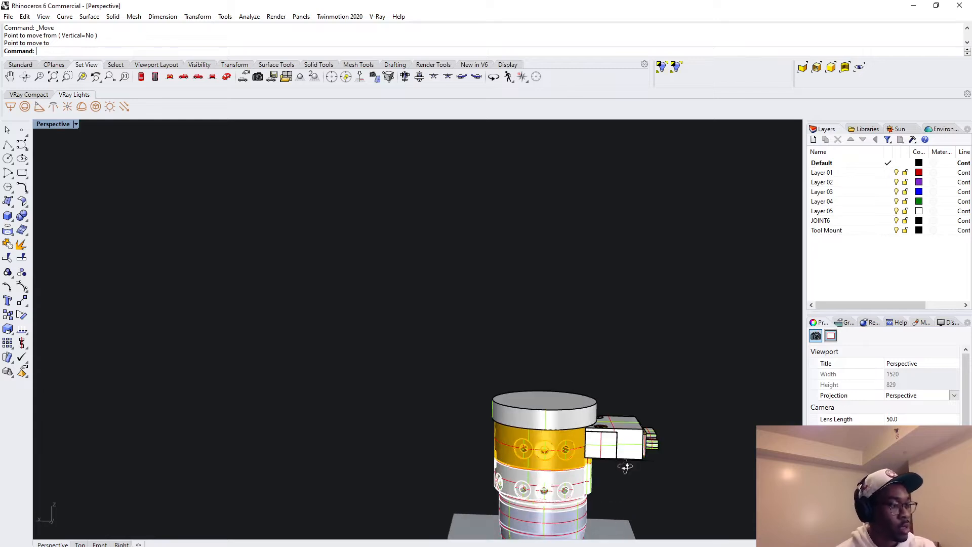
{"action": "right_click_drag", "start_coordinate": [626, 467], "coordinate": [619, 476]}
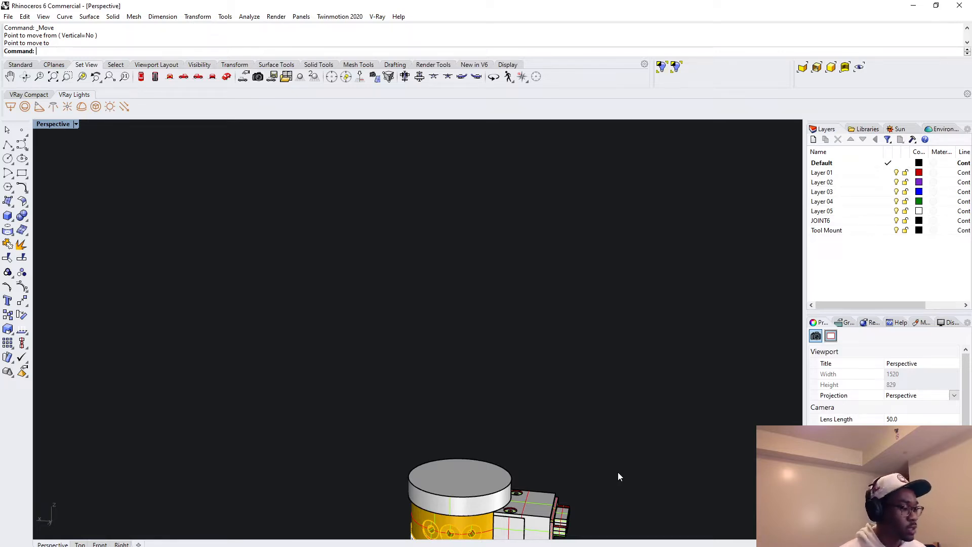
{"action": "scroll", "coordinate": [484, 330], "scroll_direction": "down", "scroll_amount": 3}
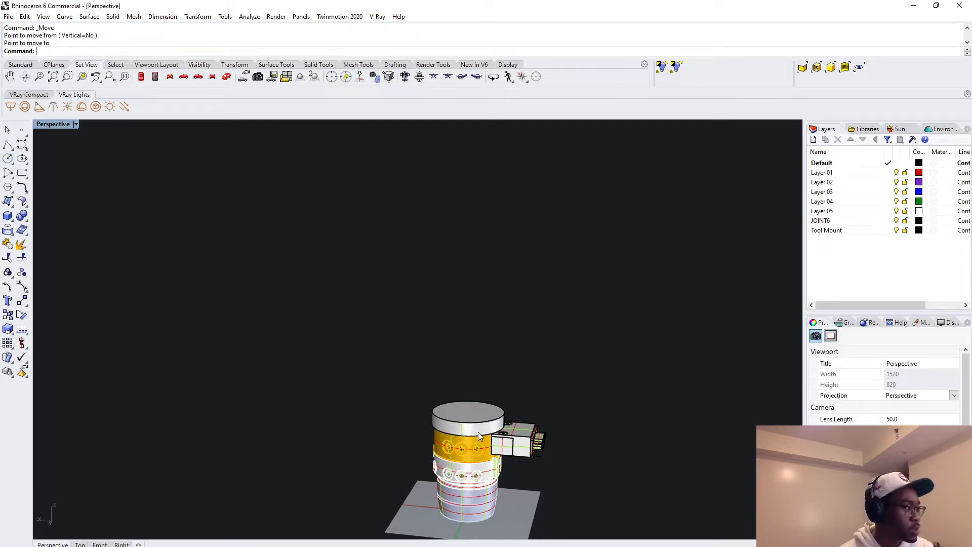
{"action": "left_click", "coordinate": [21, 159]}
{"action": "key", "text": "Escape"}
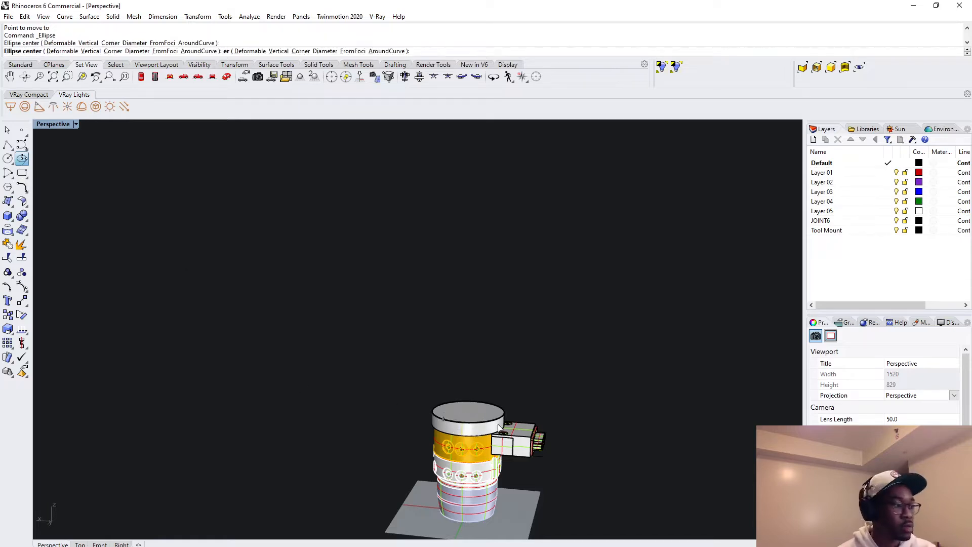
Examine the disc seated on the tool mount in a close view from above.
{"action": "right_click_drag", "start_coordinate": [519, 479], "coordinate": [469, 467]}
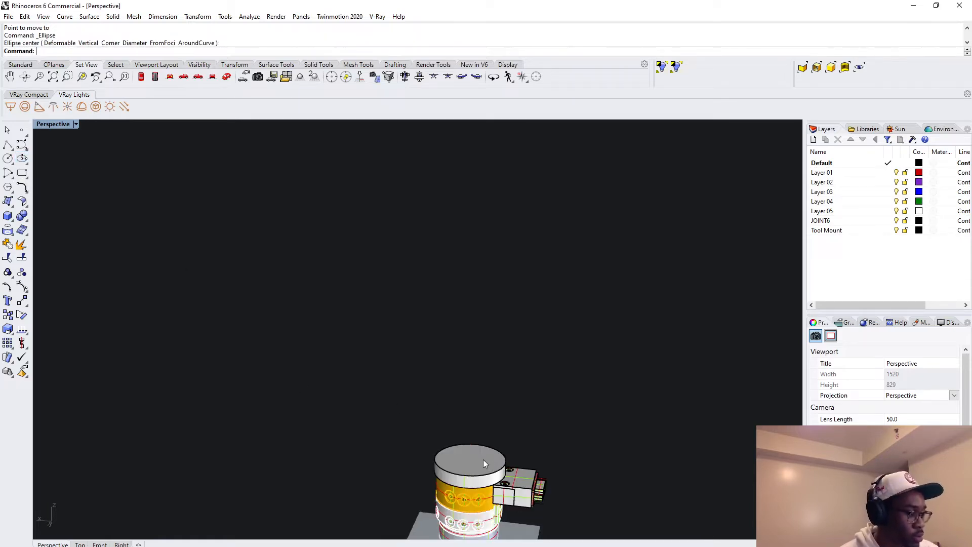
{"action": "scroll", "coordinate": [483, 464], "scroll_direction": "down", "scroll_amount": 3}
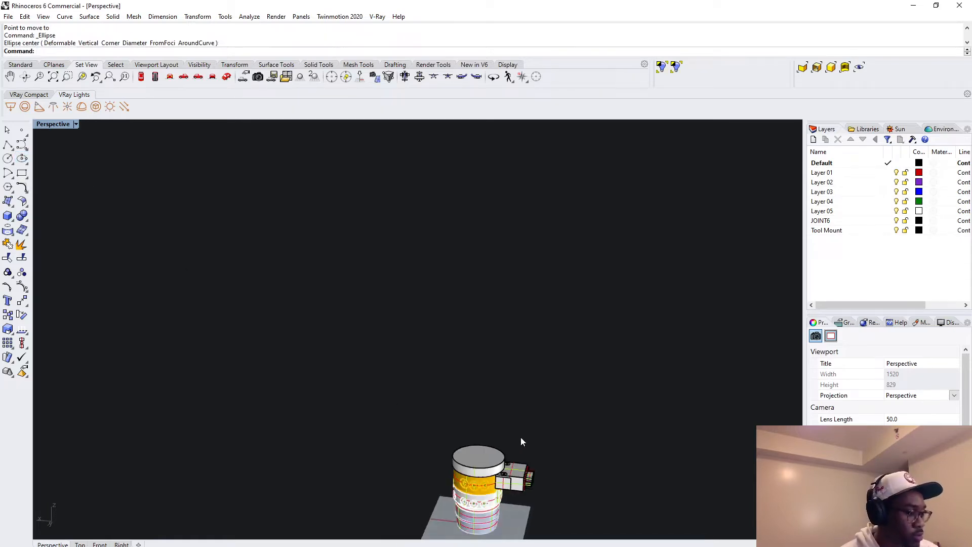
{"action": "left_click", "coordinate": [66, 80]}
{"action": "scroll", "coordinate": [571, 292], "scroll_direction": "down", "scroll_amount": 3}
{"action": "left_click_drag", "start_coordinate": [422, 337], "coordinate": [606, 486]}
{"action": "right_click_drag", "start_coordinate": [558, 329], "coordinate": [561, 347]}
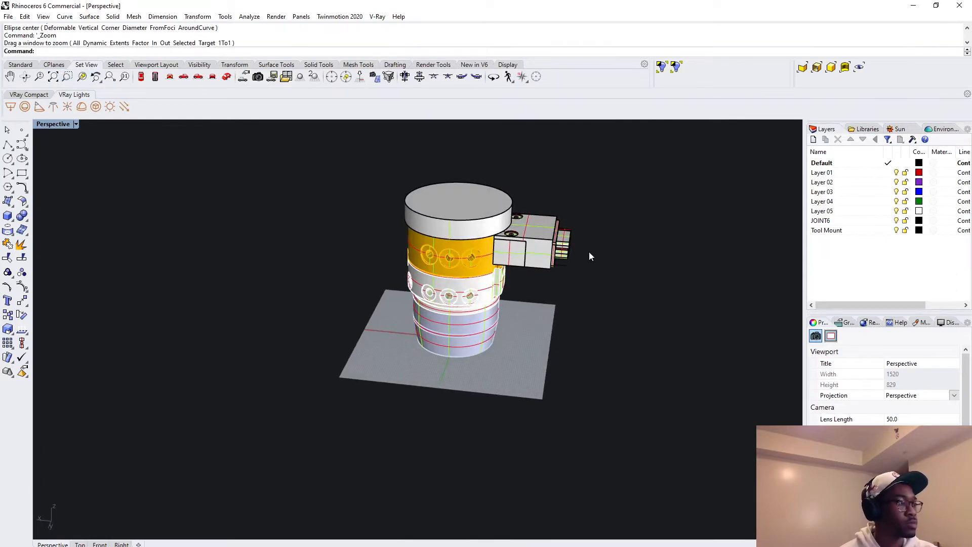
{"action": "right_click_drag", "start_coordinate": [589, 252], "coordinate": [595, 313], "text": "shift"}
{"action": "scroll", "coordinate": [473, 260], "scroll_direction": "up", "scroll_amount": 4}
{"action": "right_click_drag", "start_coordinate": [545, 272], "coordinate": [534, 289], "text": "shift"}
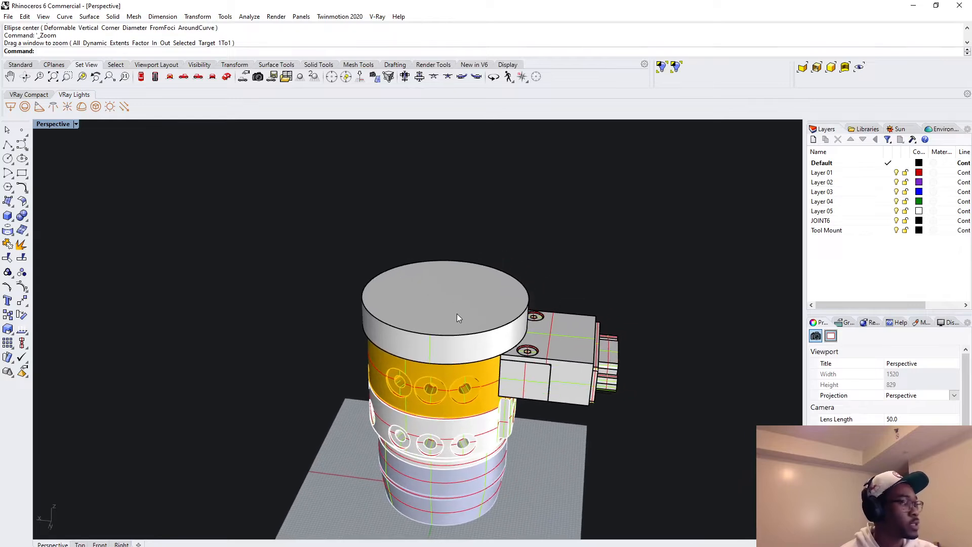
{"action": "key", "text": "ctrl+w"}
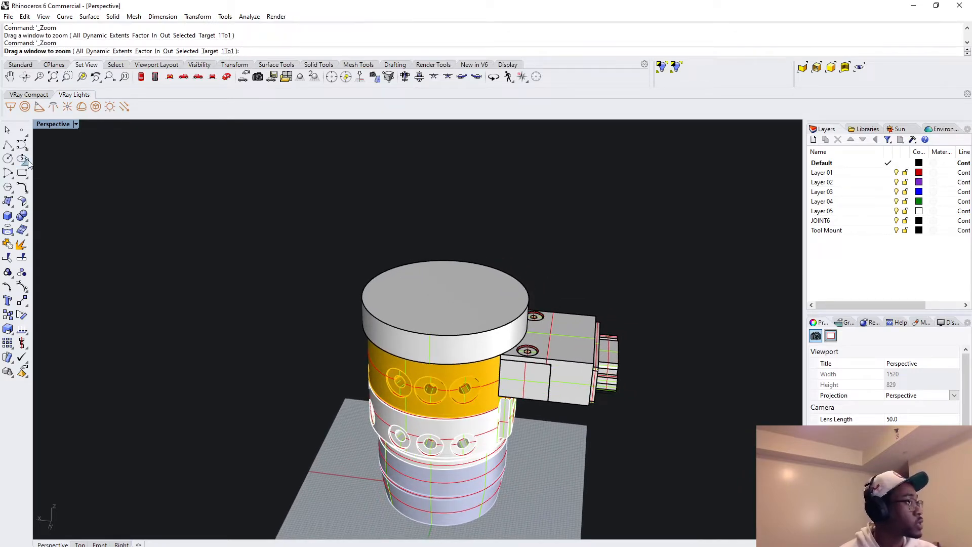
{"action": "left_click", "coordinate": [27, 162]}
{"action": "left_click", "coordinate": [38, 162]}
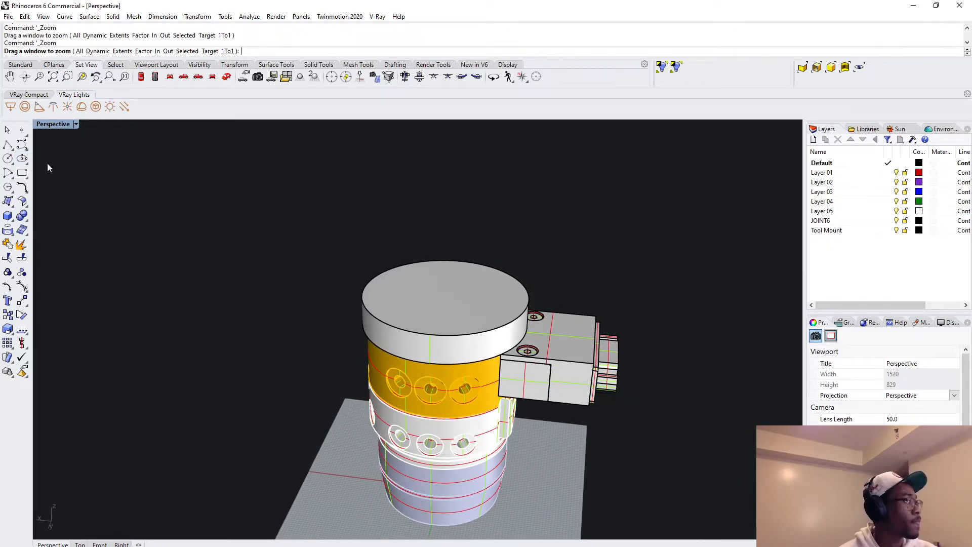
{"action": "left_click", "coordinate": [445, 295]}
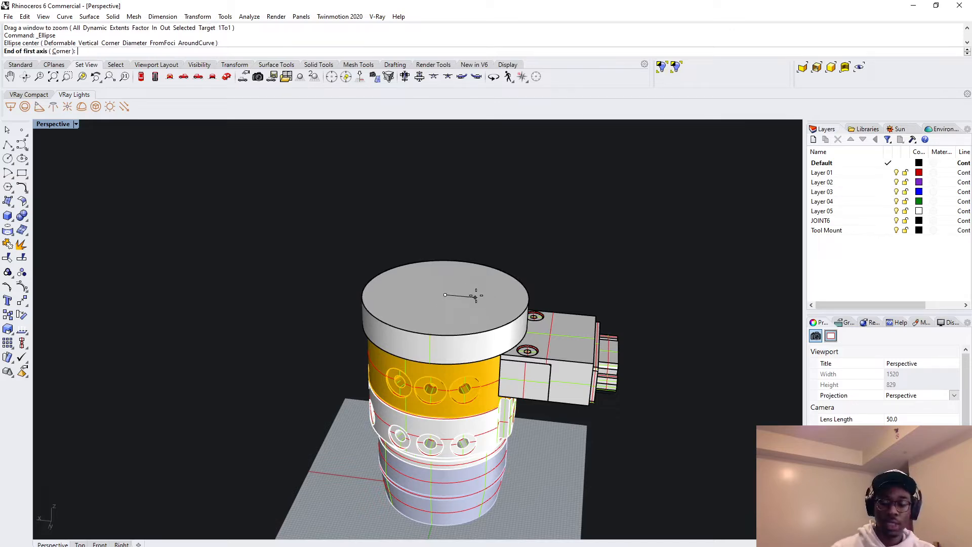
{"action": "type", "text": "5"}
{"action": "key", "text": "Return"}
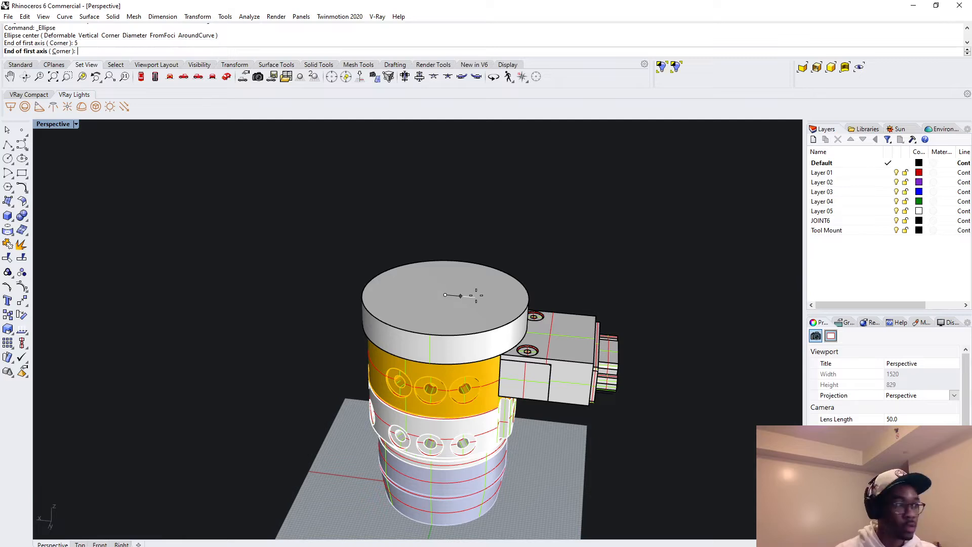
{"action": "key", "text": "Escape"}
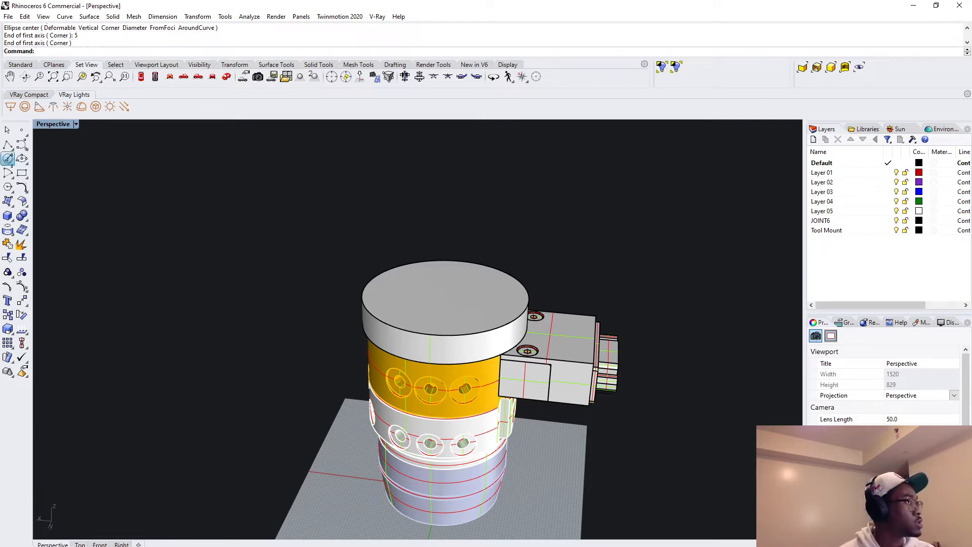
Draw a circle of radius 5 centred on the disc's top face.
{"action": "left_click", "coordinate": [8, 158]}
{"action": "left_click", "coordinate": [445, 295]}
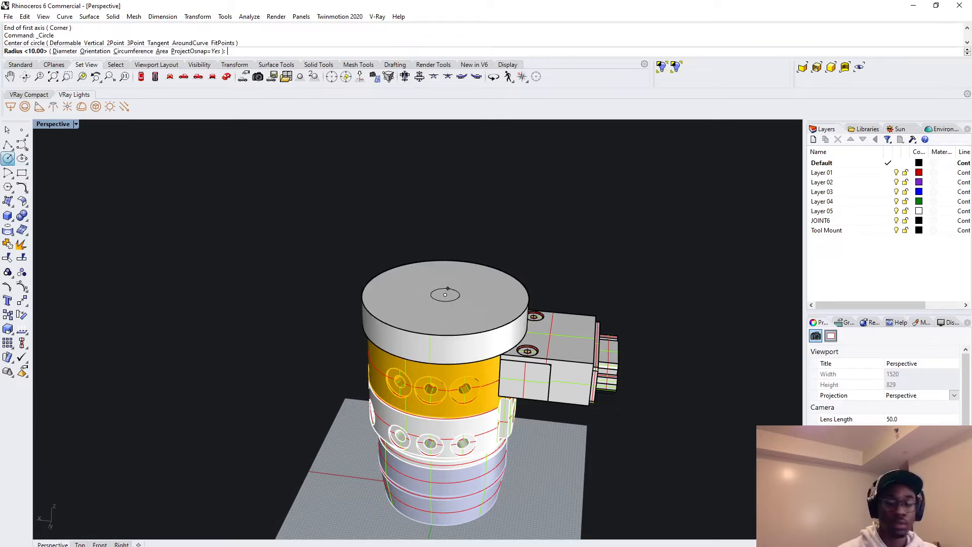
{"action": "type", "text": "5"}
{"action": "key", "text": "Return"}
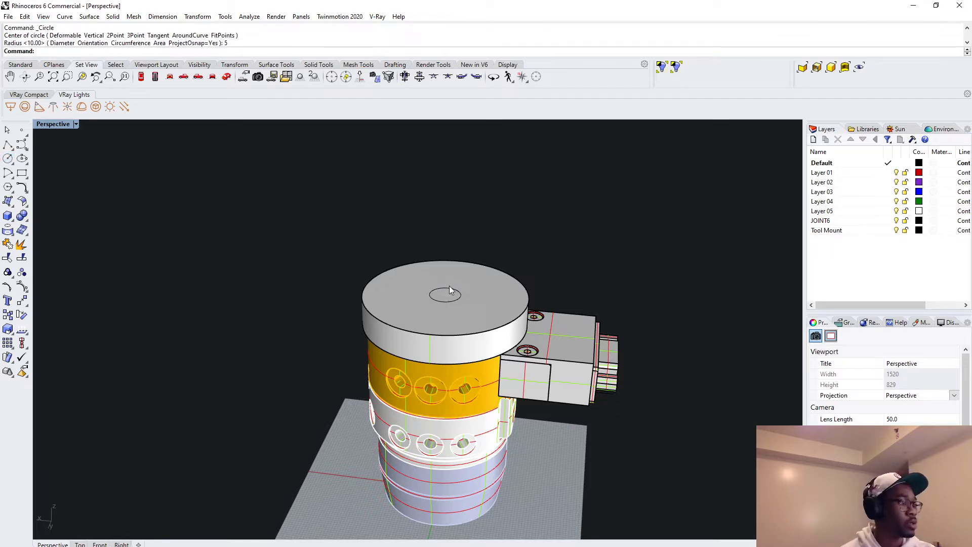
{"action": "left_click", "coordinate": [450, 289]}
{"action": "type", "text": "Ex"}
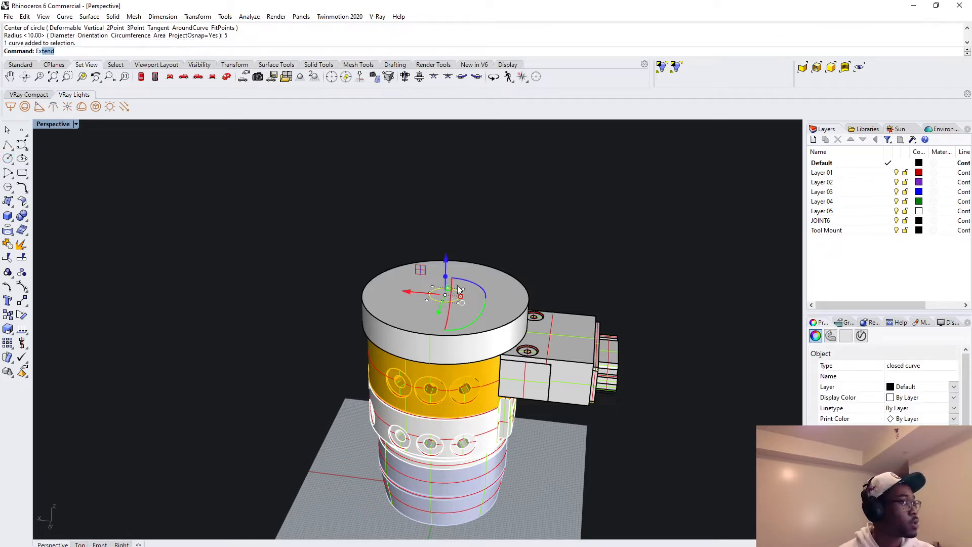
{"action": "type", "text": "tr"}
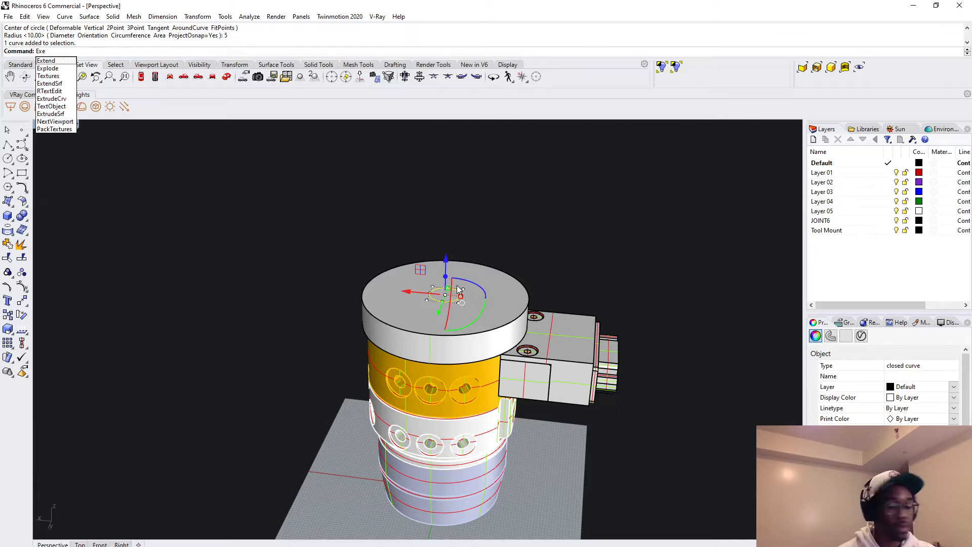
{"action": "key", "text": "Return"}
{"action": "scroll", "coordinate": [460, 213], "scroll_direction": "down", "scroll_amount": 2}
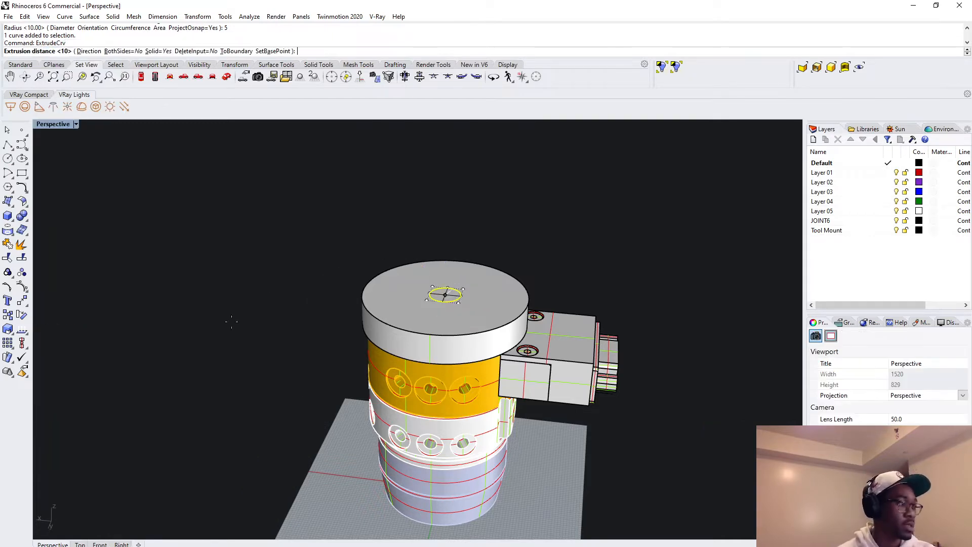
{"action": "scroll", "coordinate": [461, 216], "scroll_direction": "down", "scroll_amount": 1}
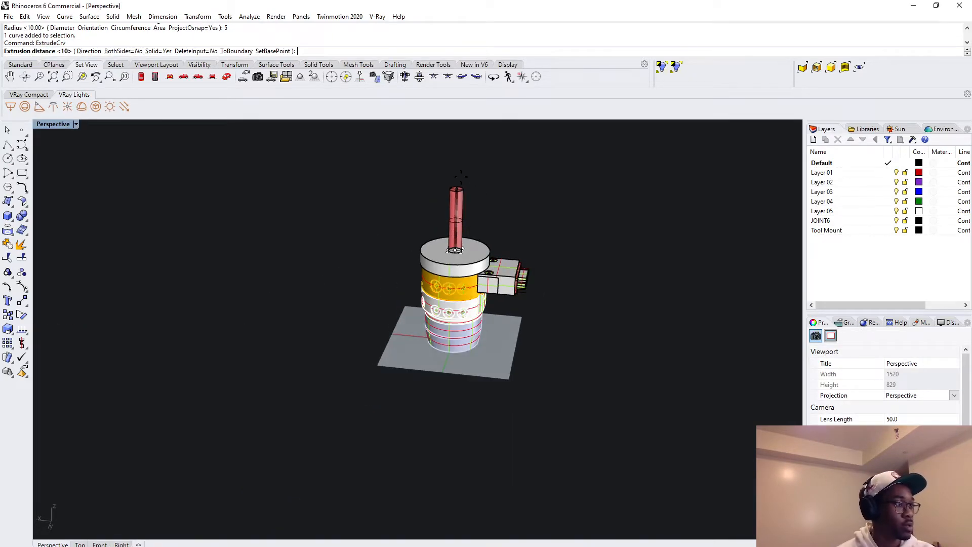
{"action": "right_click_drag", "start_coordinate": [453, 154], "coordinate": [381, 317], "text": "shift"}
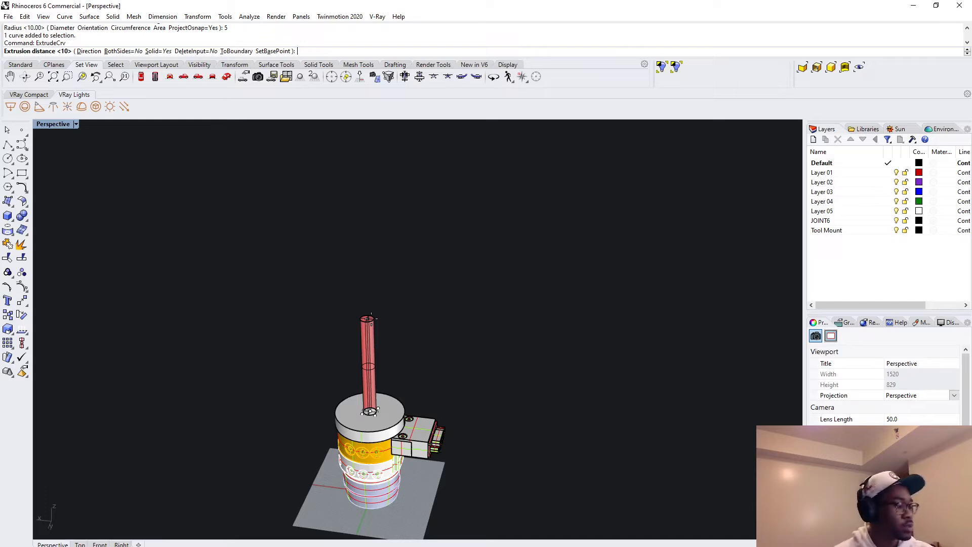
{"action": "key", "text": "Escape"}
{"action": "key", "text": "Escape"}
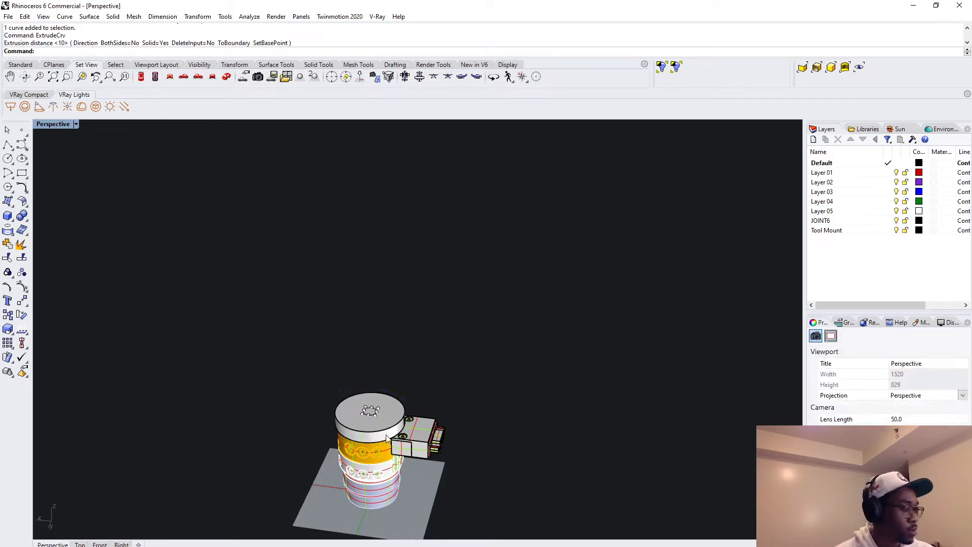
{"action": "type", "text": "po"}
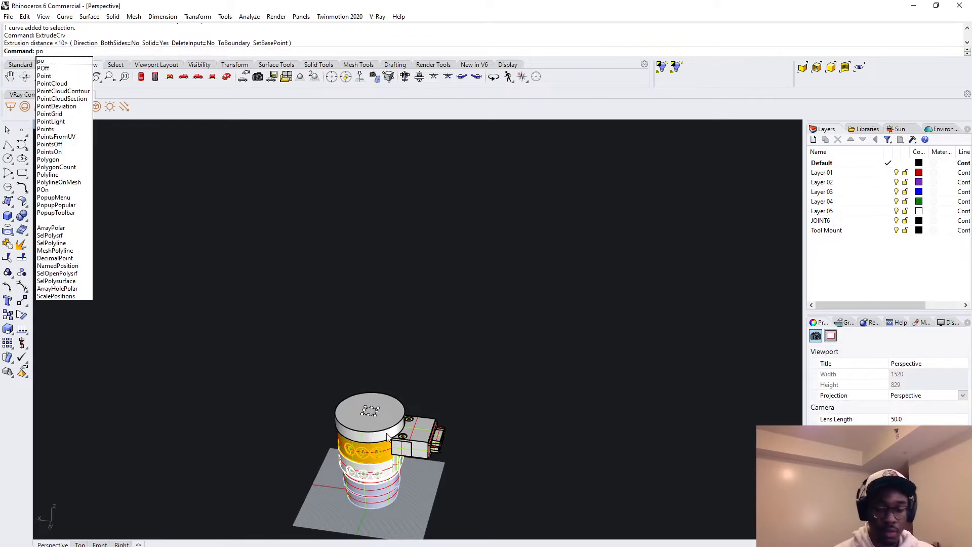
{"action": "type", "text": "lyline"}
{"action": "key", "text": "Return"}
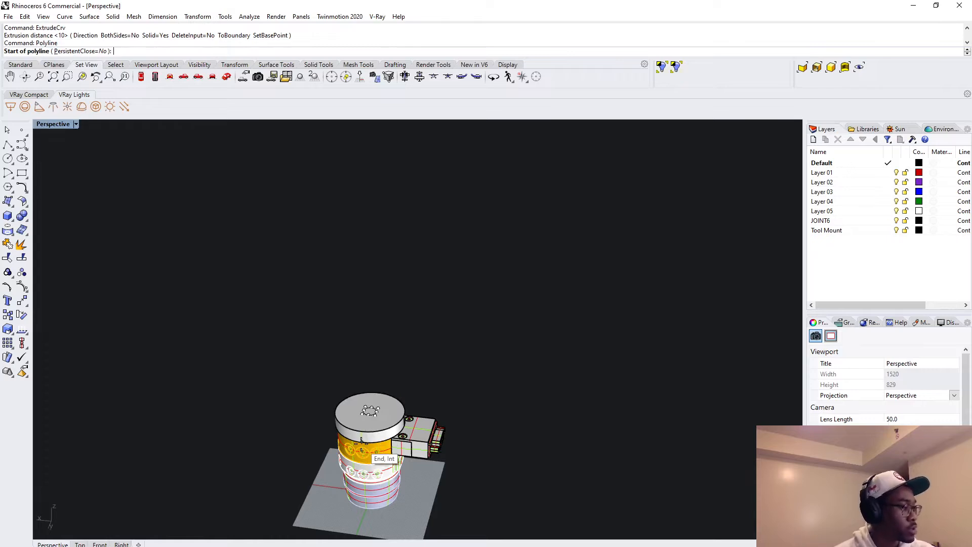
{"action": "left_click", "coordinate": [362, 431]}
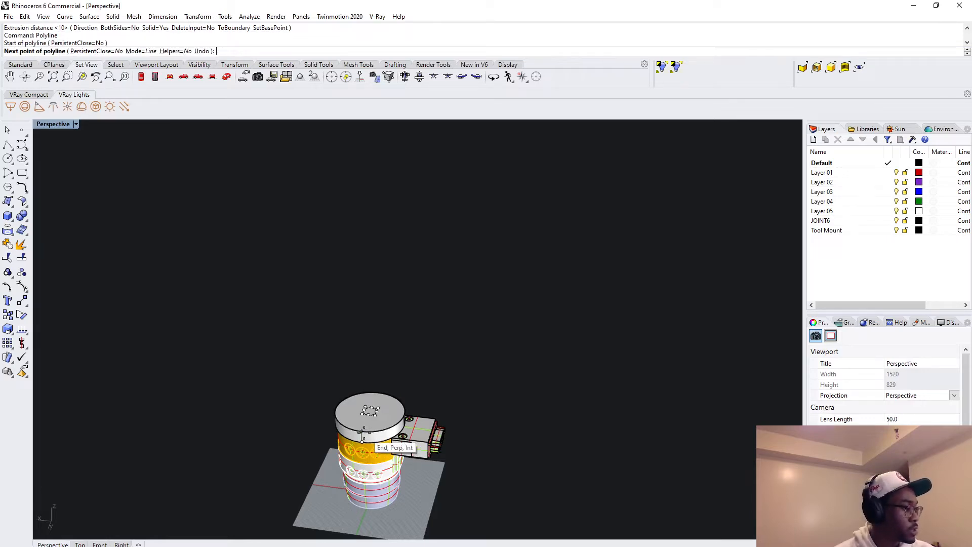
{"action": "key", "text": "Escape"}
Extrude the circle on the disc's top face 60 mm upward into a solid rod using ExtrudeCrv.
{"action": "left_click", "coordinate": [374, 414]}
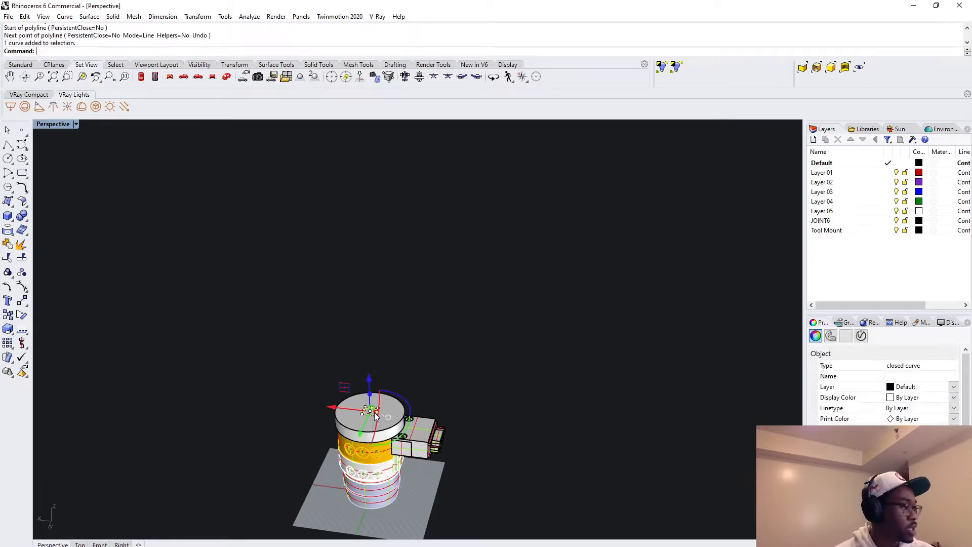
{"action": "type", "text": "Ex"}
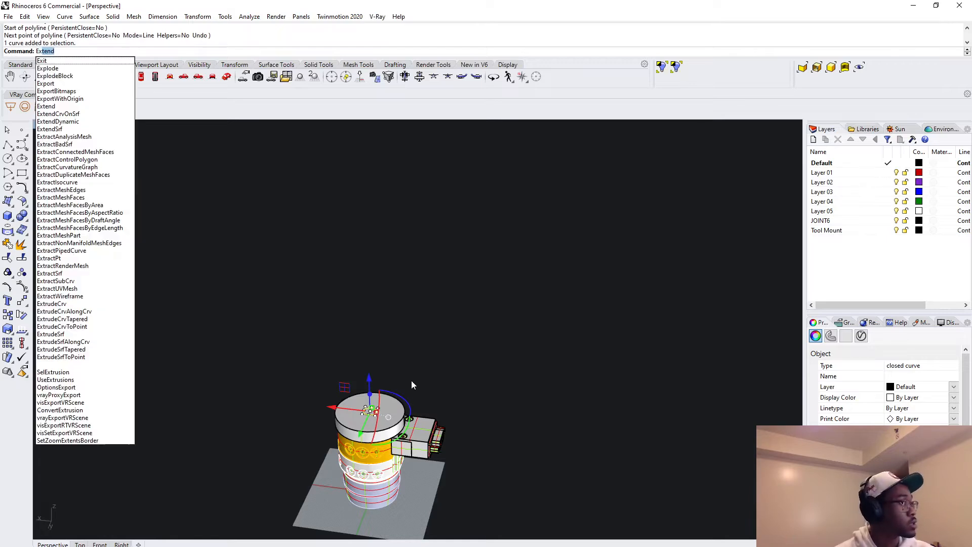
{"action": "type", "text": "trudecrv"}
{"action": "key", "text": "Return"}
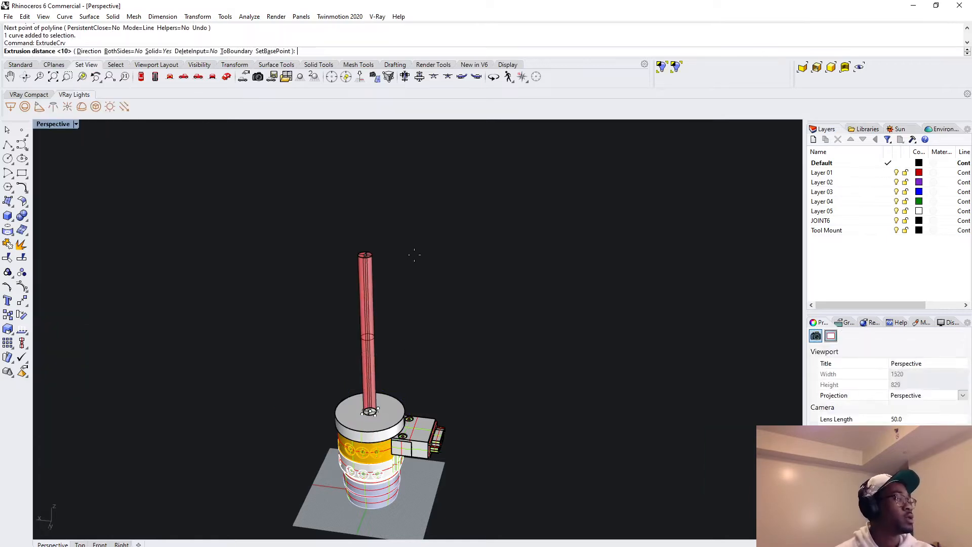
{"action": "type", "text": "60"}
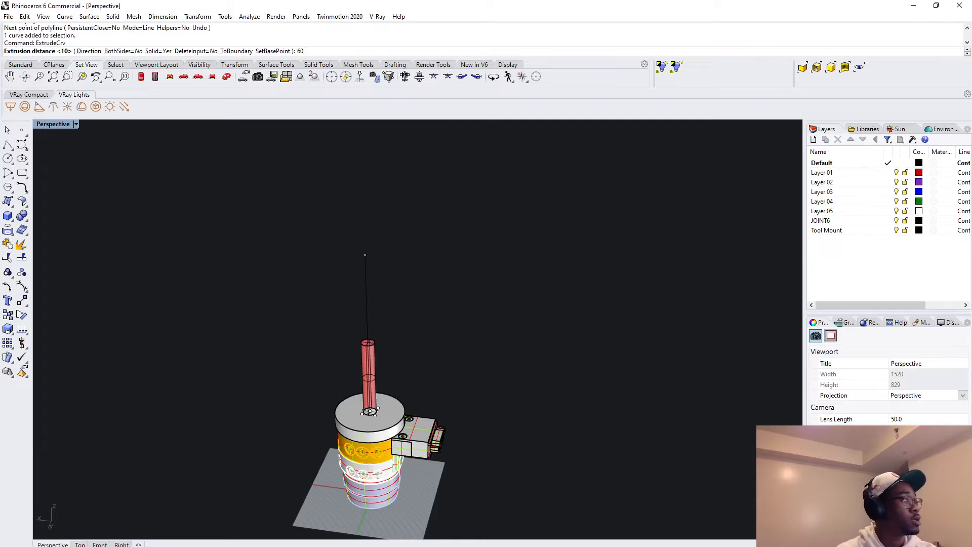
{"action": "type", "text": "mm"}
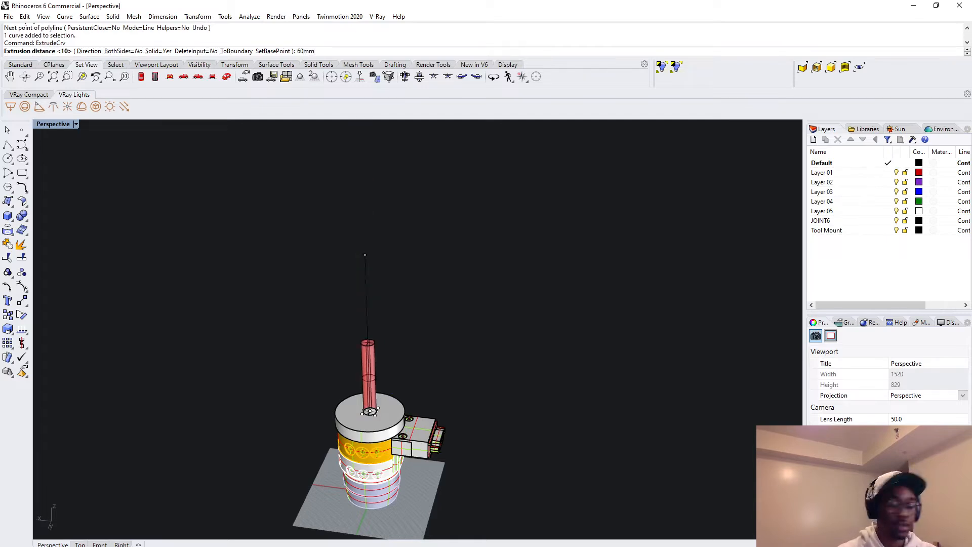
{"action": "key", "text": "Return"}
{"action": "key", "text": "Escape"}
{"action": "scroll", "coordinate": [445, 339], "scroll_direction": "down", "scroll_amount": 3}
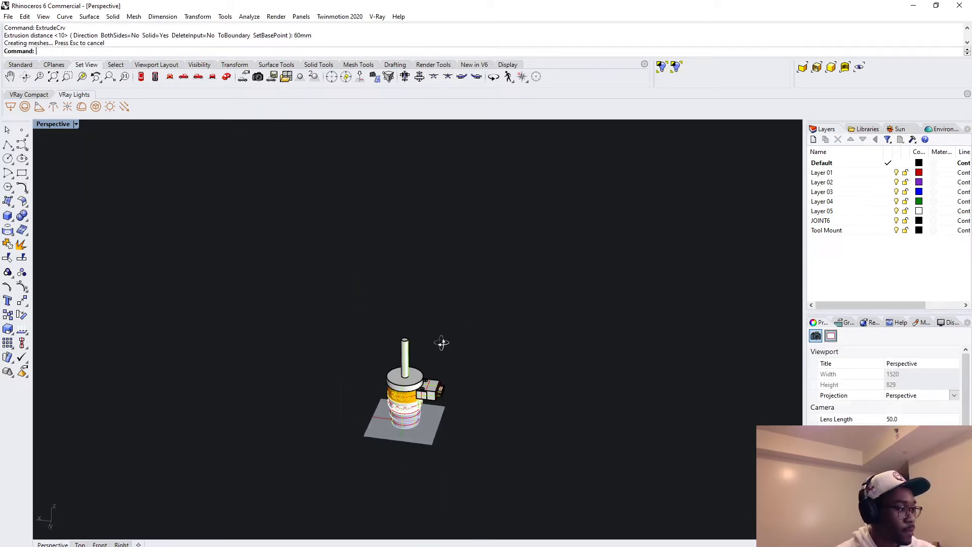
{"action": "right_click_drag", "start_coordinate": [441, 343], "coordinate": [413, 330]}
{"action": "scroll", "coordinate": [428, 378], "scroll_direction": "up", "scroll_amount": 4}
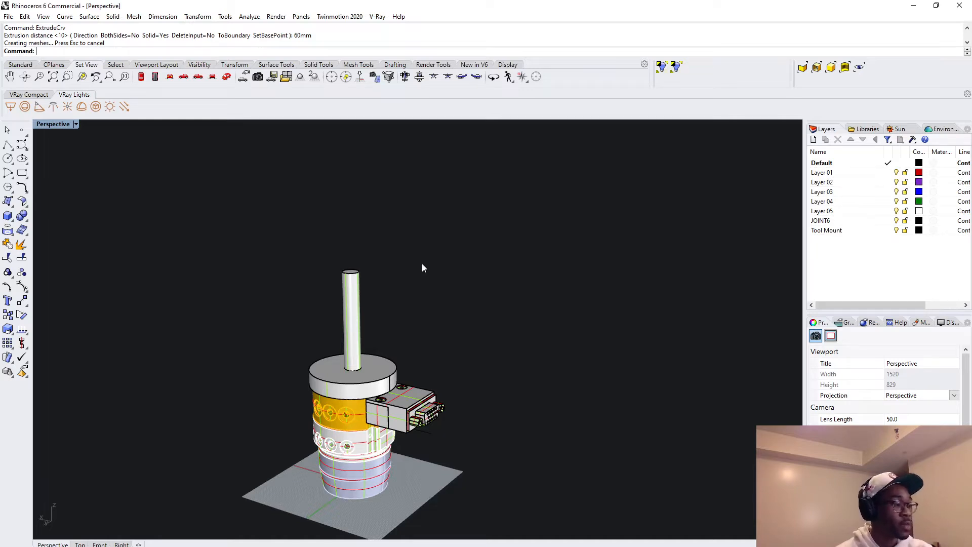
{"action": "scroll", "coordinate": [342, 263], "scroll_direction": "up", "scroll_amount": 3}
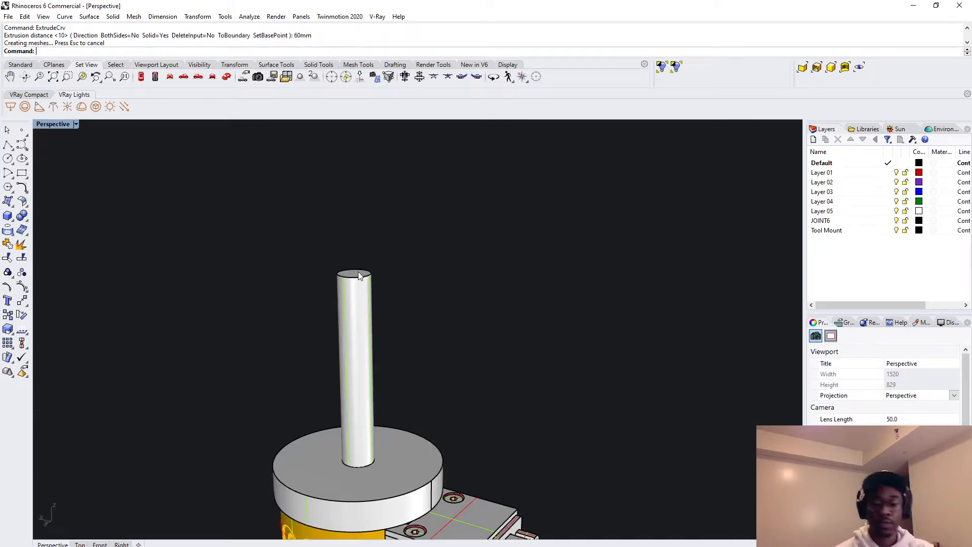
{"action": "type", "text": "poim"}
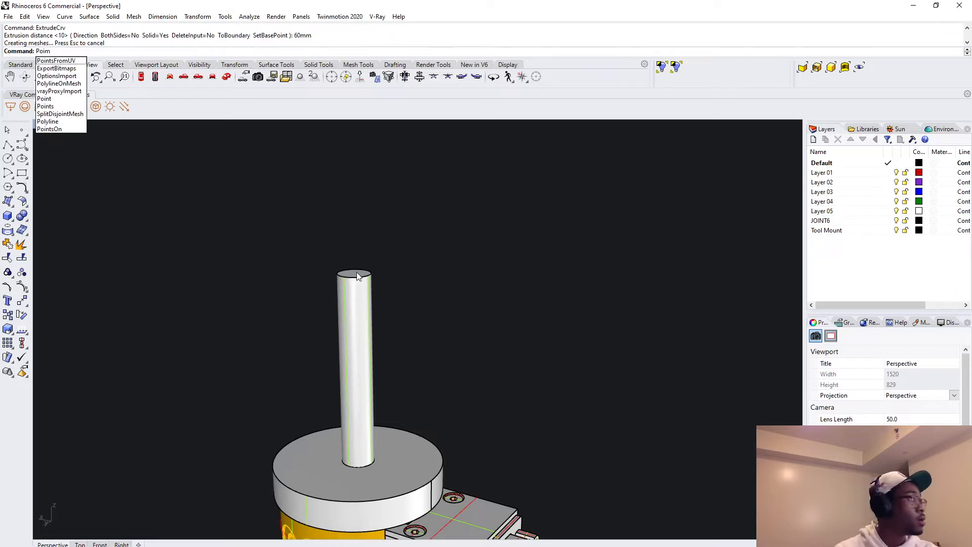
{"action": "key", "text": "BackSpace"}
{"action": "type", "text": "nt"}
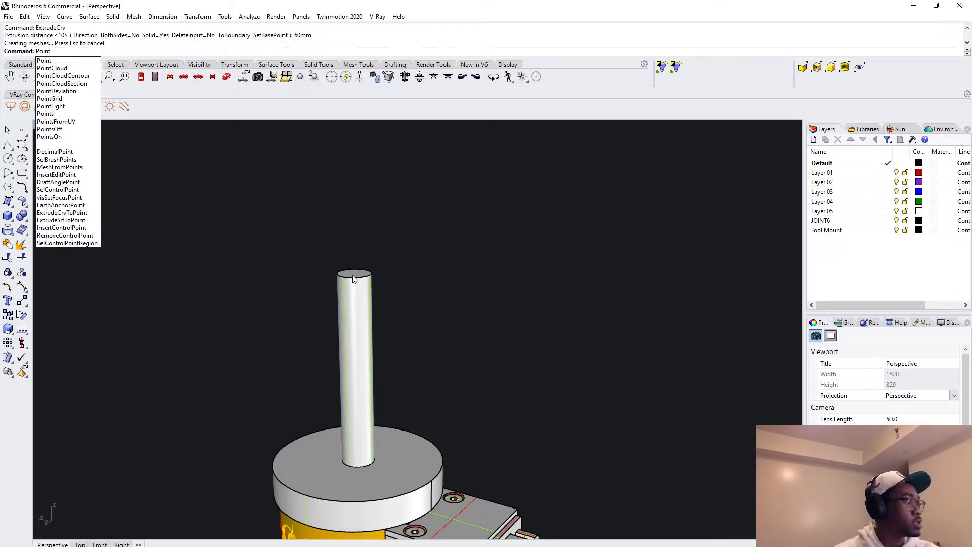
{"action": "key", "text": "Escape"}
Place an area centroid point on the rod's top face using AreaCentroid.
{"action": "left_click", "coordinate": [370, 277]}
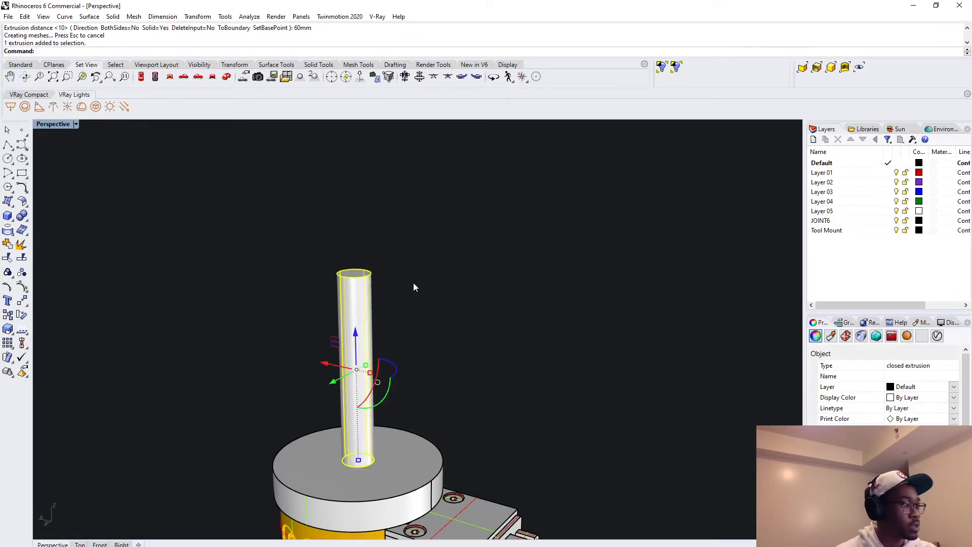
{"action": "left_click", "coordinate": [401, 303]}
{"action": "right_click_drag", "start_coordinate": [401, 308], "coordinate": [350, 275]}
{"action": "left_click", "coordinate": [353, 301]}
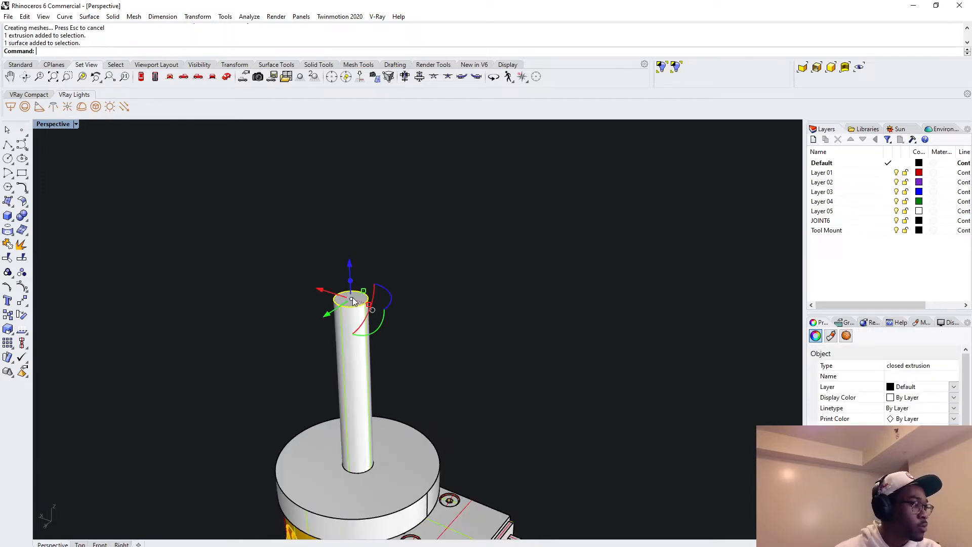
{"action": "type", "text": "Acrea"}
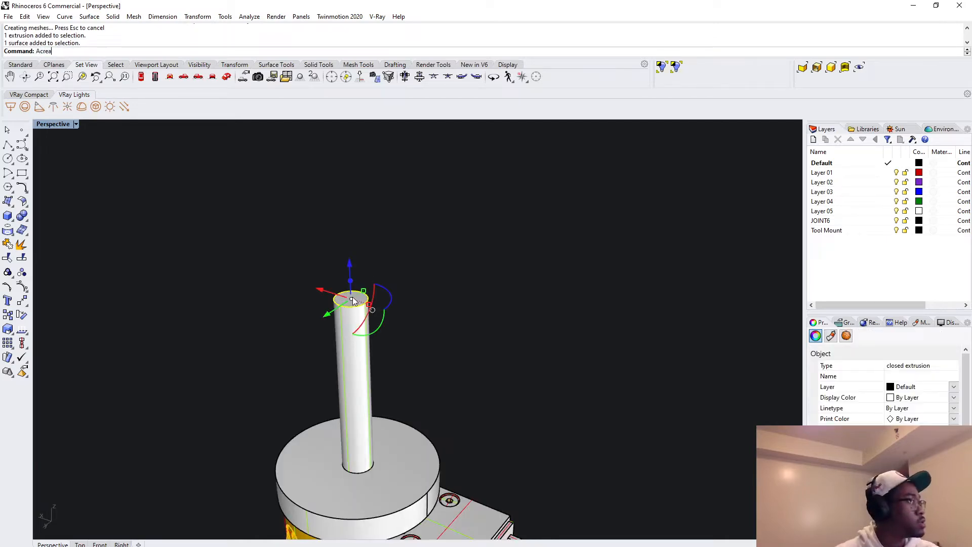
{"action": "key", "text": "BackSpace"}
{"action": "key", "text": "BackSpace"}
{"action": "key", "text": "BackSpace"}
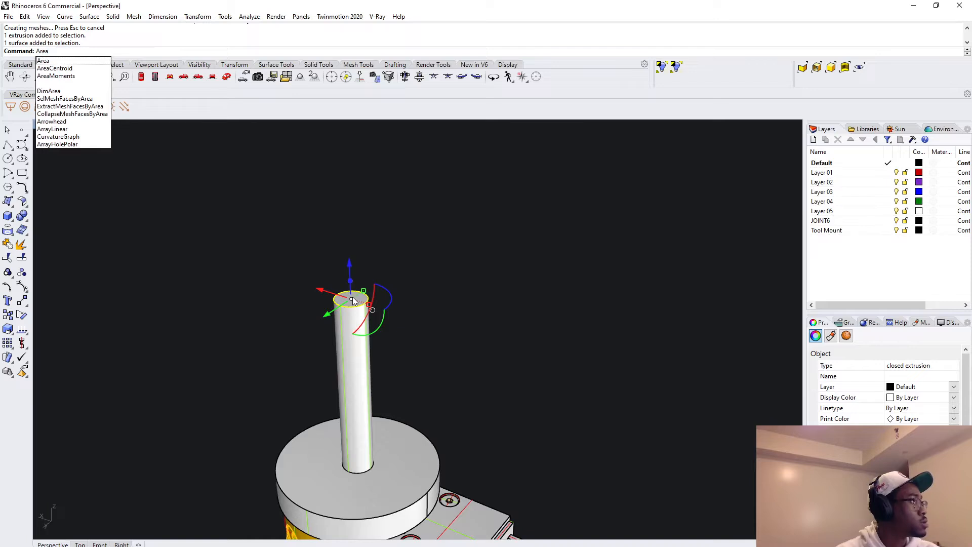
{"action": "key", "text": "Down"}
{"action": "key", "text": "Return"}
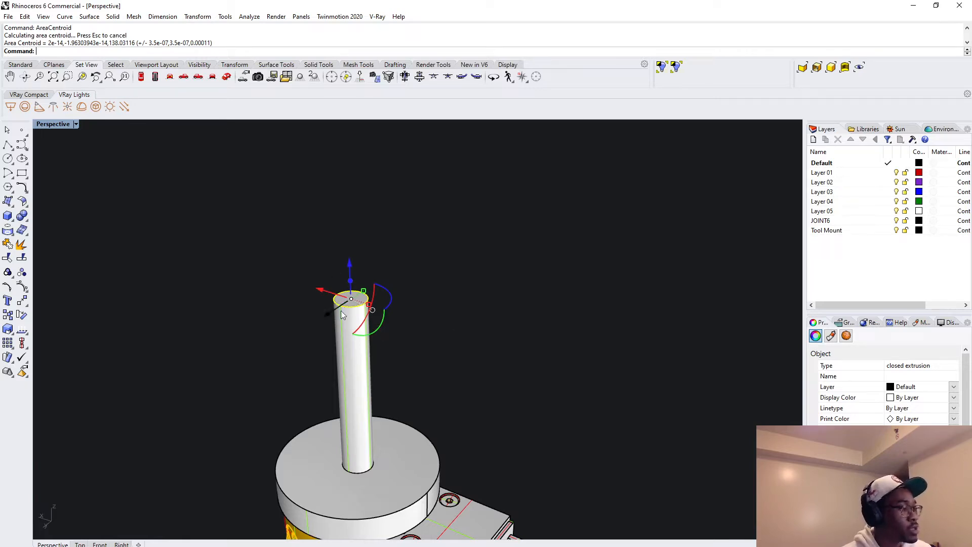
{"action": "left_click", "coordinate": [408, 259]}
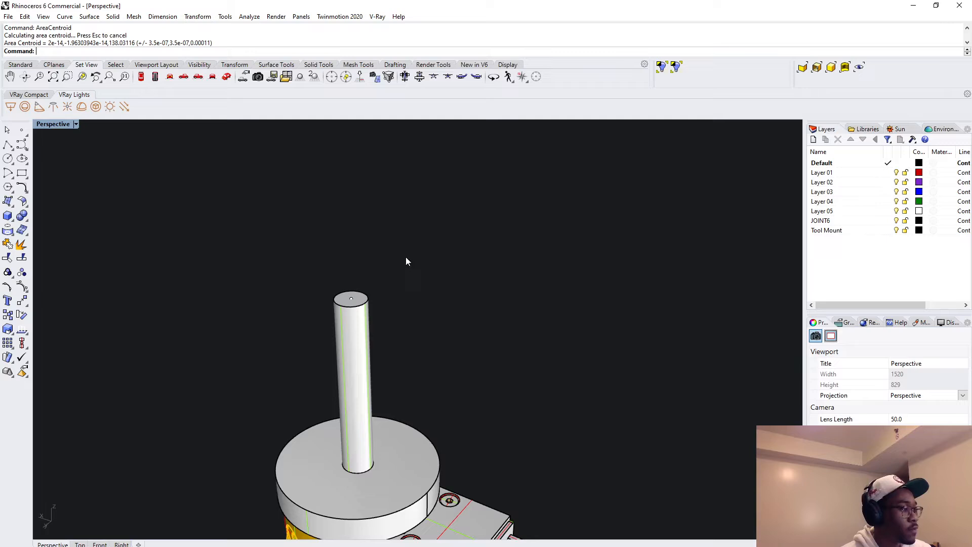
Examine the centroid point at the rod's tip and the mount, disc and rod assembly from the side.
{"action": "left_click", "coordinate": [351, 299]}
{"action": "scroll", "coordinate": [404, 314], "scroll_direction": "down", "scroll_amount": 2}
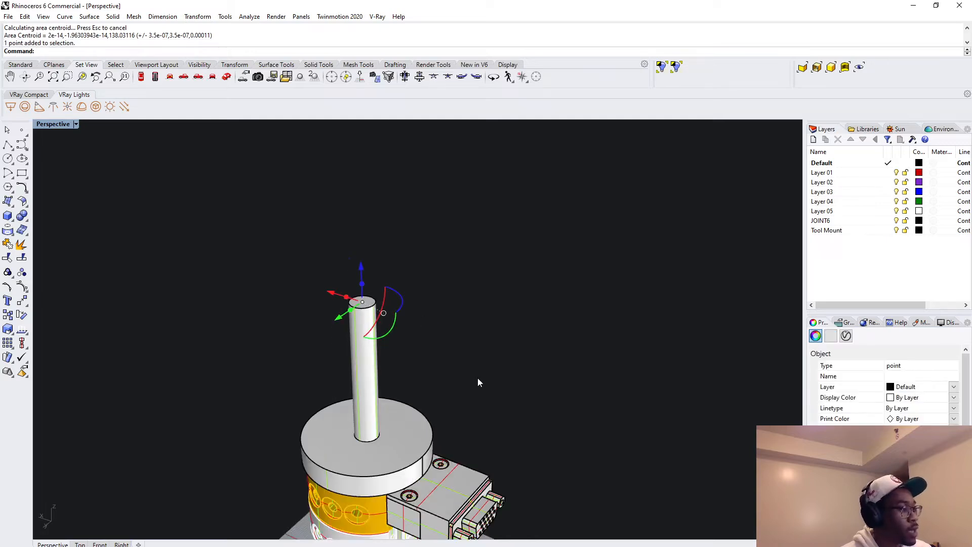
{"action": "scroll", "coordinate": [481, 370], "scroll_direction": "down", "scroll_amount": 4}
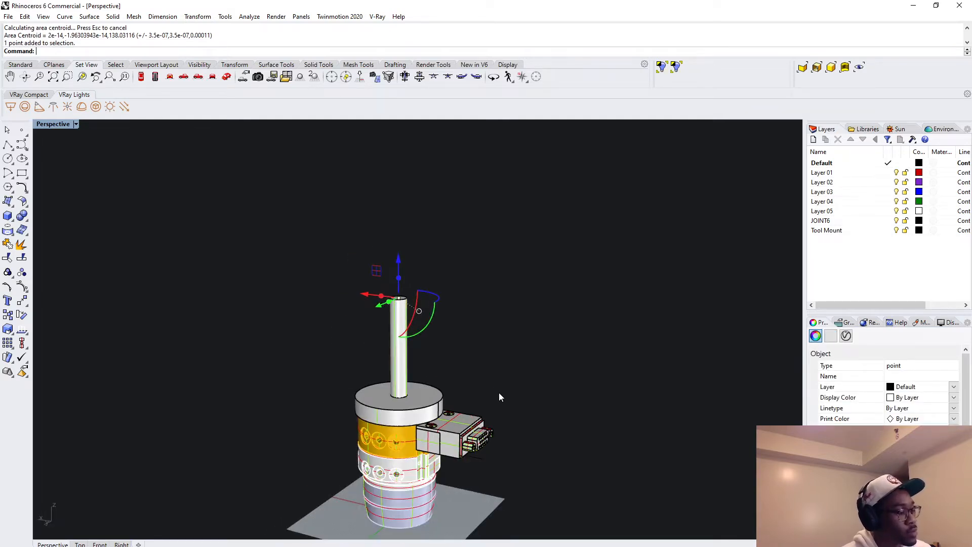
{"action": "right_click_drag", "start_coordinate": [499, 394], "coordinate": [553, 377]}
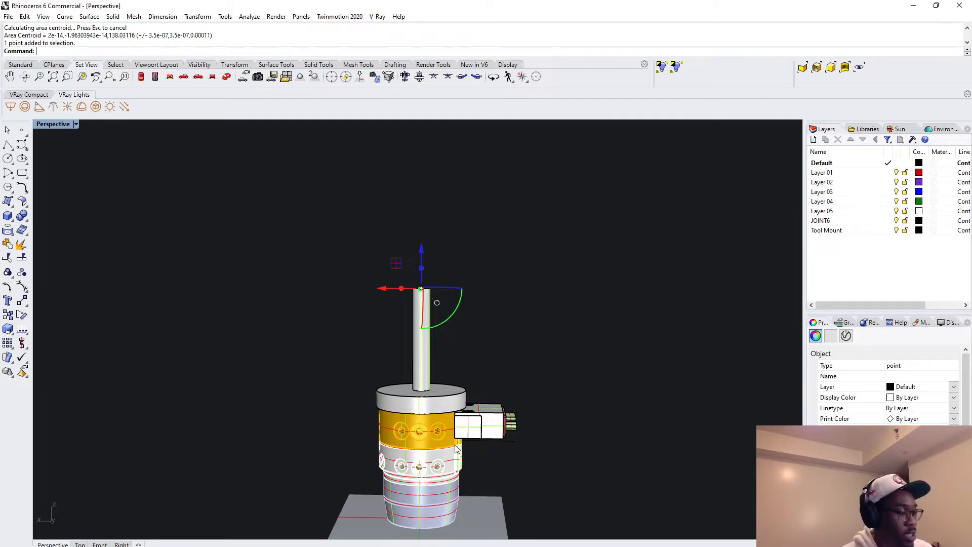
{"action": "left_click", "coordinate": [539, 331]}
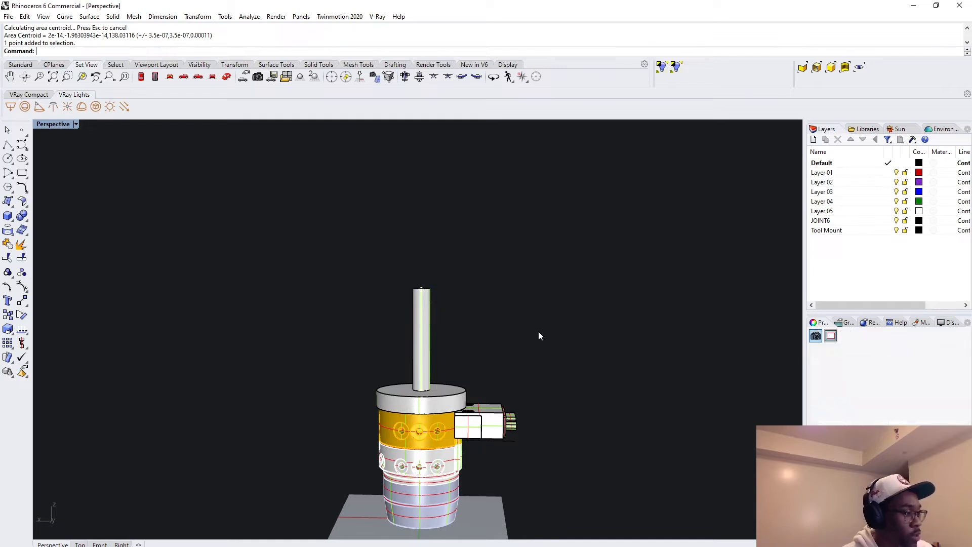
{"action": "scroll", "coordinate": [526, 418], "scroll_direction": "down", "scroll_amount": 3}
{"action": "scroll", "coordinate": [537, 491], "scroll_direction": "up", "scroll_amount": 3}
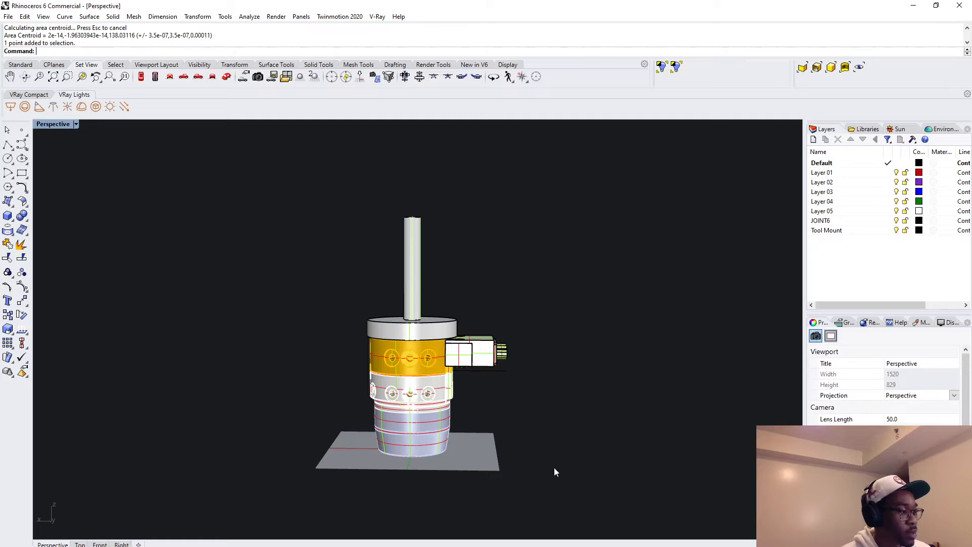
{"action": "left_click_drag", "start_coordinate": [599, 506], "coordinate": [334, 396]}
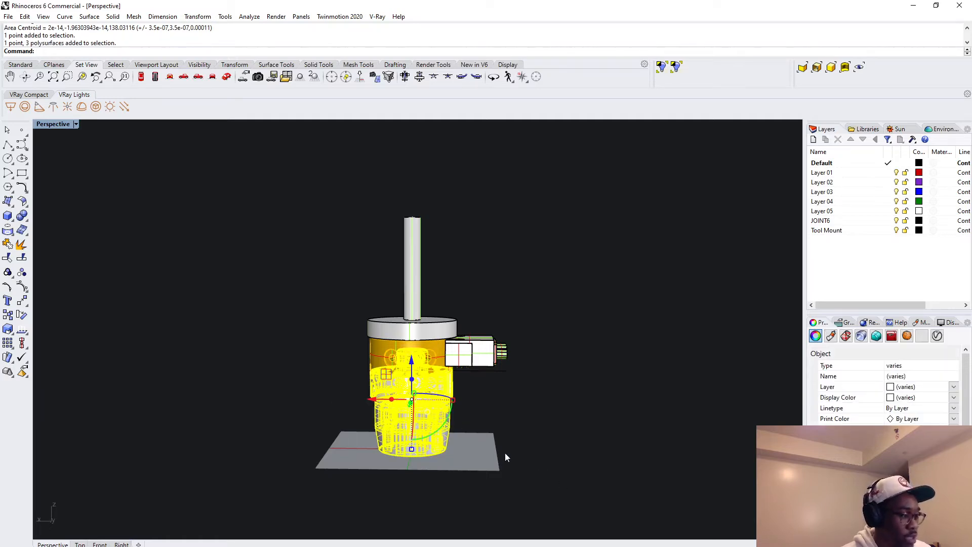
{"action": "left_click", "coordinate": [605, 443]}
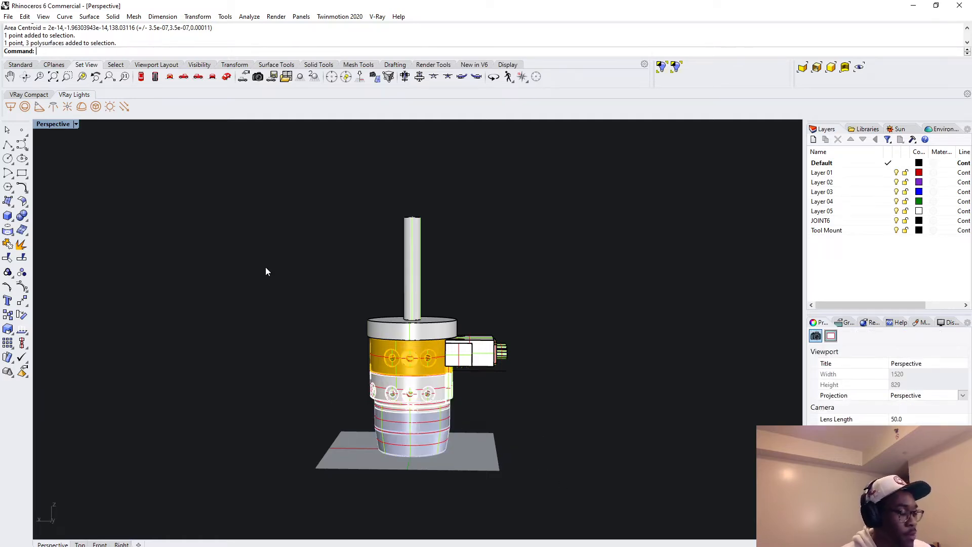
{"action": "left_click", "coordinate": [436, 330]}
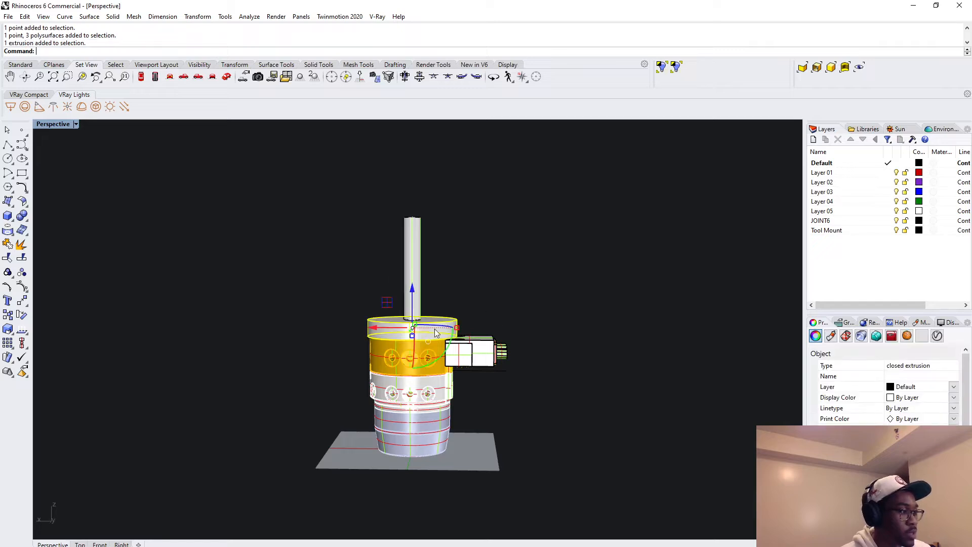
{"action": "left_click", "coordinate": [520, 269]}
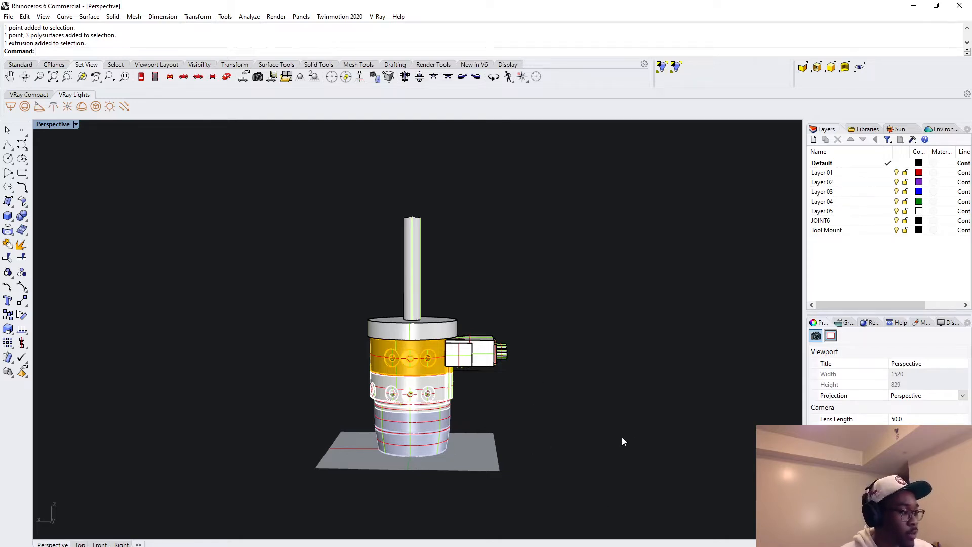
Hide the tool mount, disc and rod, keeping the points at the rod's tip and the mount's base visible.
{"action": "left_click_drag", "start_coordinate": [628, 471], "coordinate": [235, 269]}
{"action": "key", "text": "ctrl+h"}
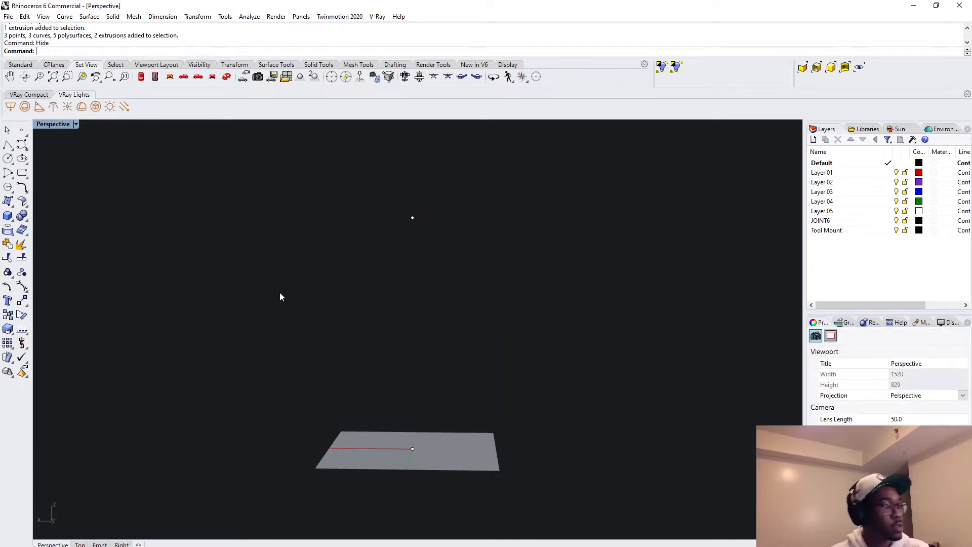
Measure the distance from the point at the rod's tip to the point at the mount's base.
{"action": "type", "text": "P"}
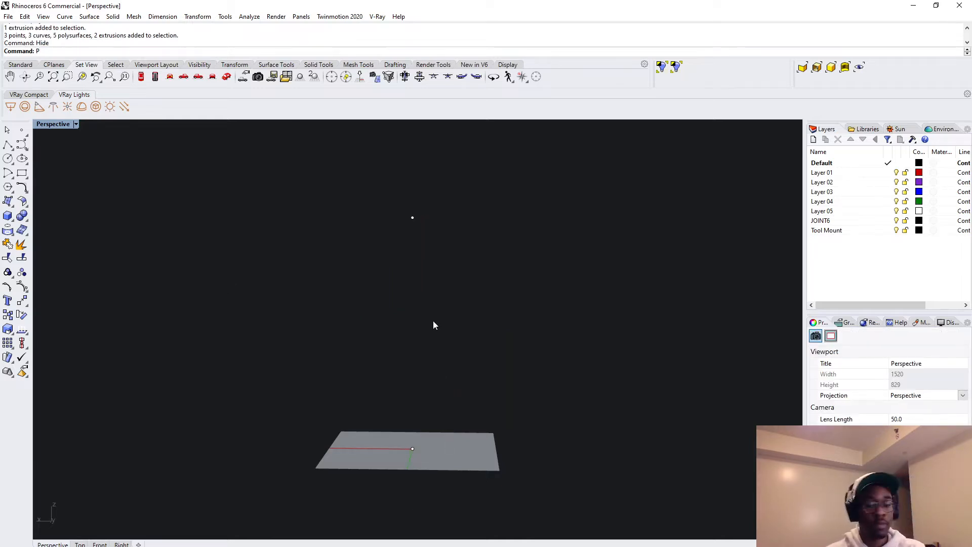
{"action": "key", "text": "BackSpace"}
{"action": "type", "text": "D"}
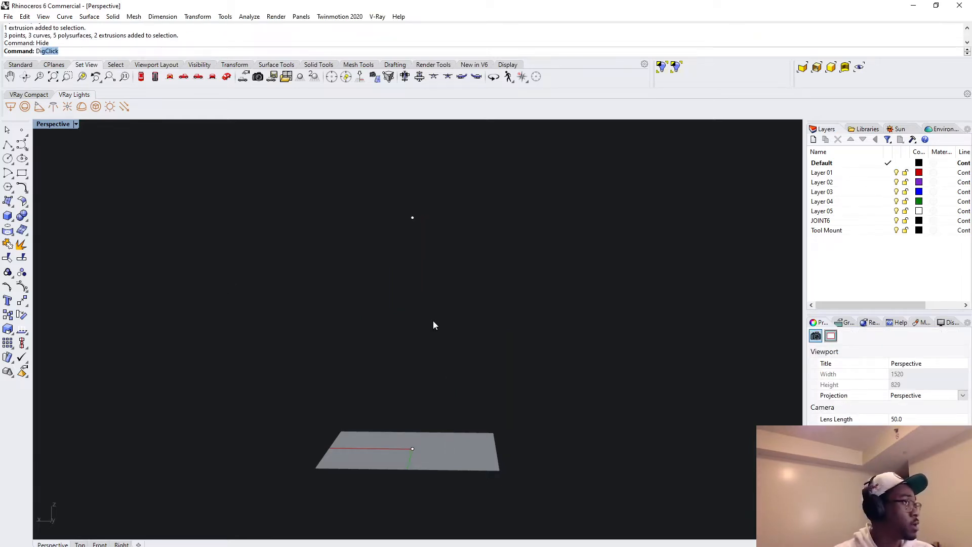
{"action": "type", "text": "ist"}
{"action": "key", "text": "Return"}
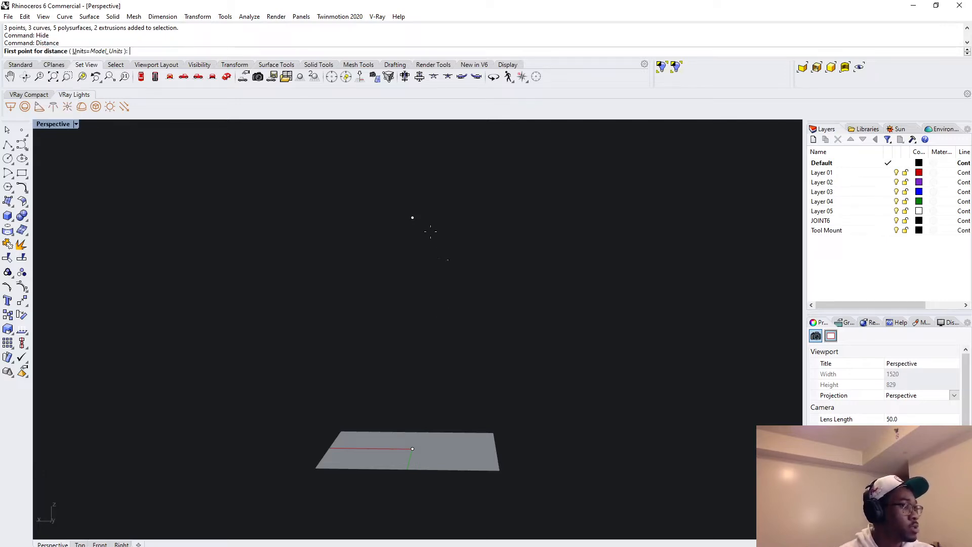
{"action": "left_click", "coordinate": [412, 218]}
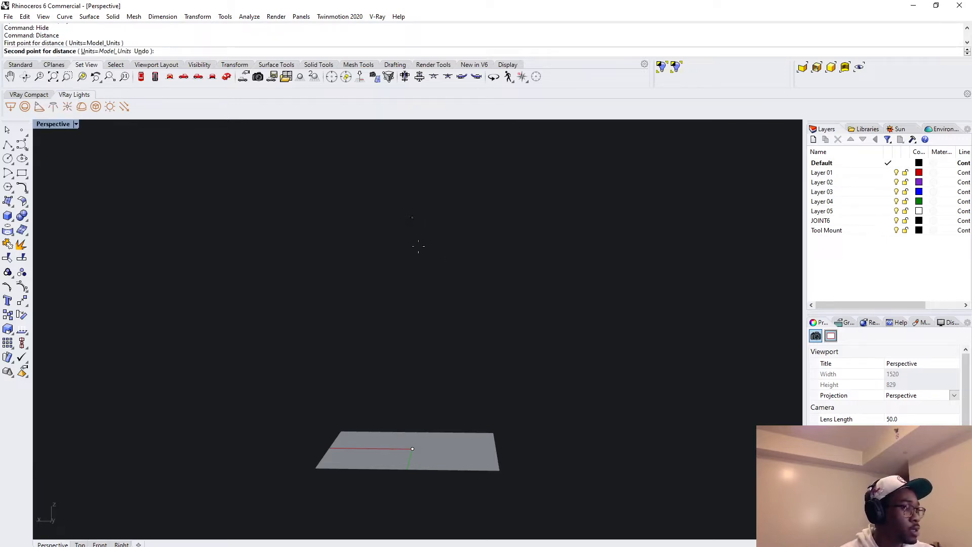
{"action": "left_click", "coordinate": [412, 448]}
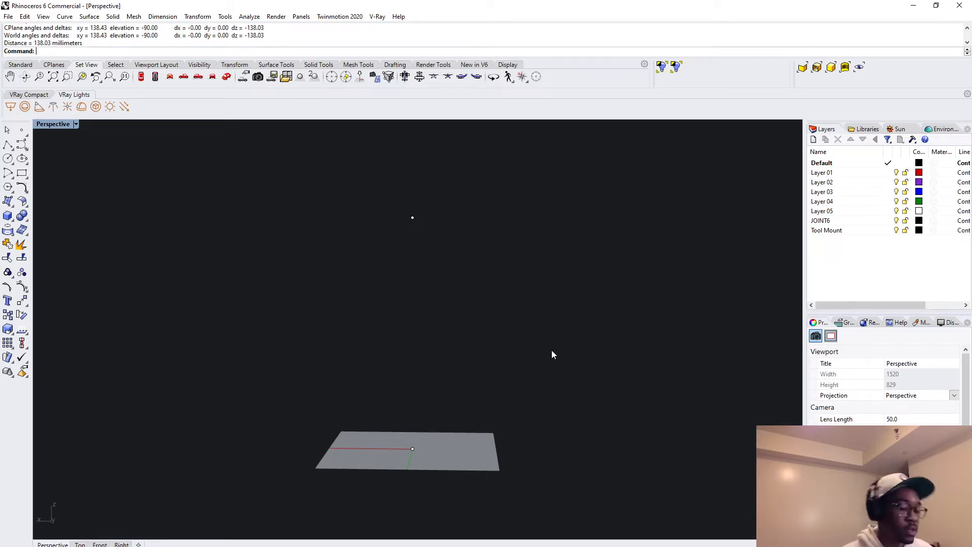
Show all hidden objects so the mount, disc and rod appear together with the points.
{"action": "type", "text": "show"}
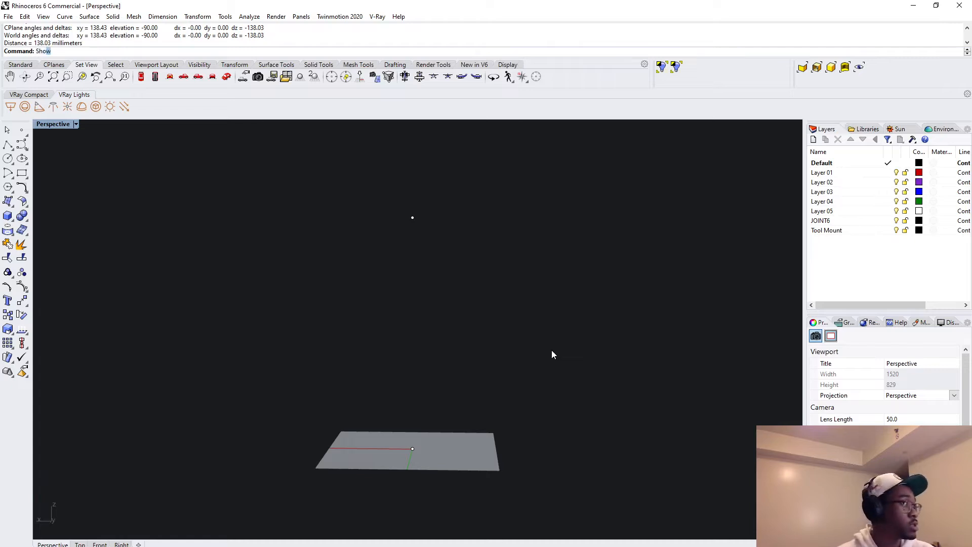
{"action": "key", "text": "Return"}
{"action": "right_click_drag", "start_coordinate": [535, 373], "coordinate": [538, 402]}
{"action": "right_click_drag", "start_coordinate": [639, 399], "coordinate": [624, 369], "text": "shift"}
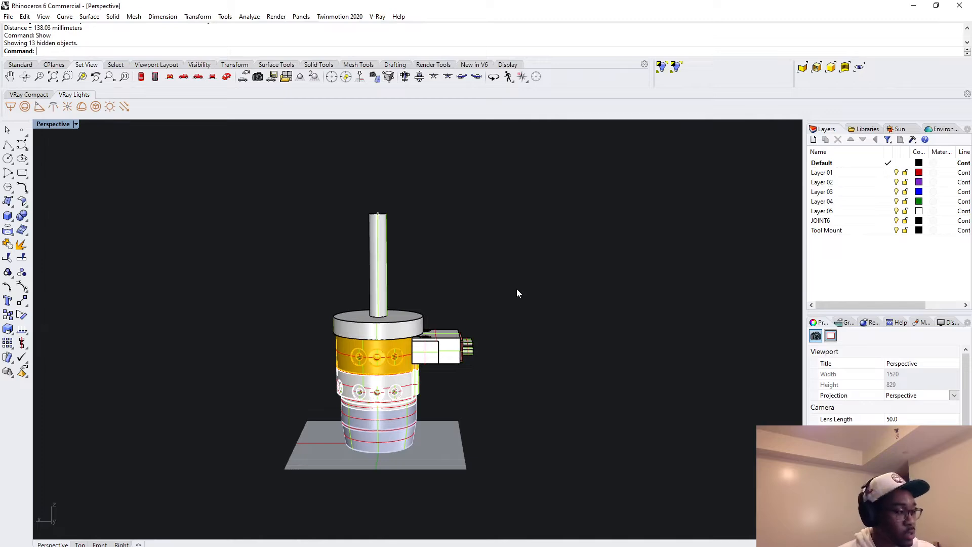
{"action": "scroll", "coordinate": [517, 293], "scroll_direction": "down", "scroll_amount": 3}
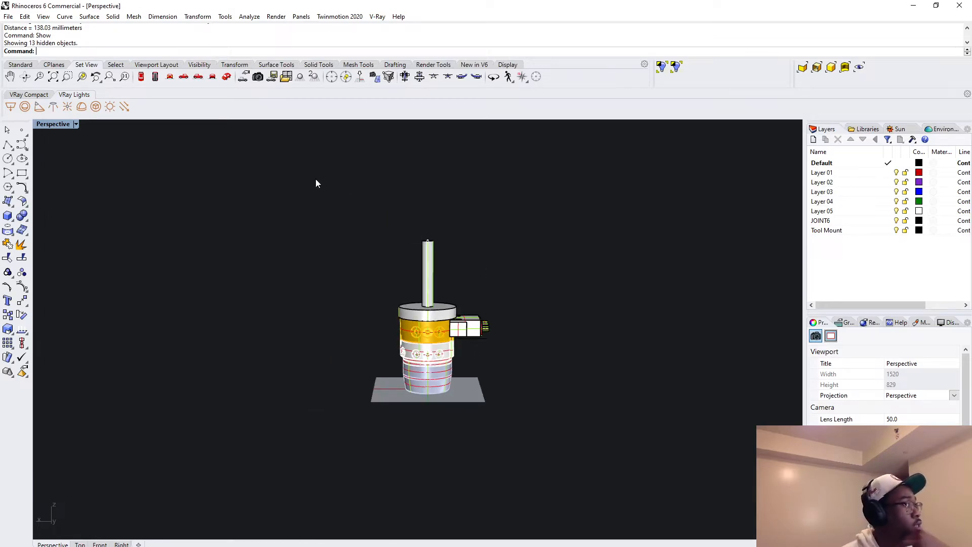
Group the entire tool assembly, including the mount, disc, rod, curves and points.
{"action": "left_click", "coordinate": [8, 17]}
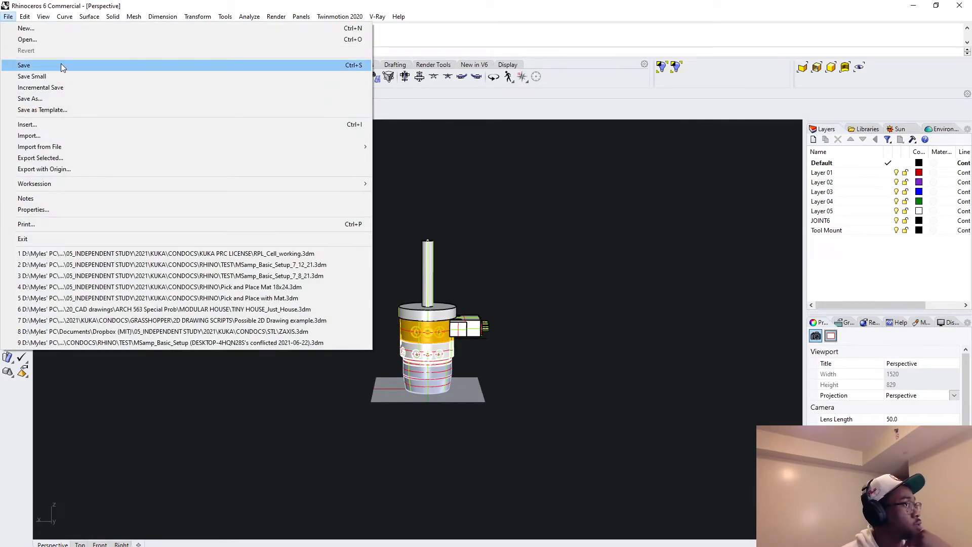
{"action": "left_click", "coordinate": [61, 65]}
{"action": "left_click_drag", "start_coordinate": [354, 209], "coordinate": [584, 459]}
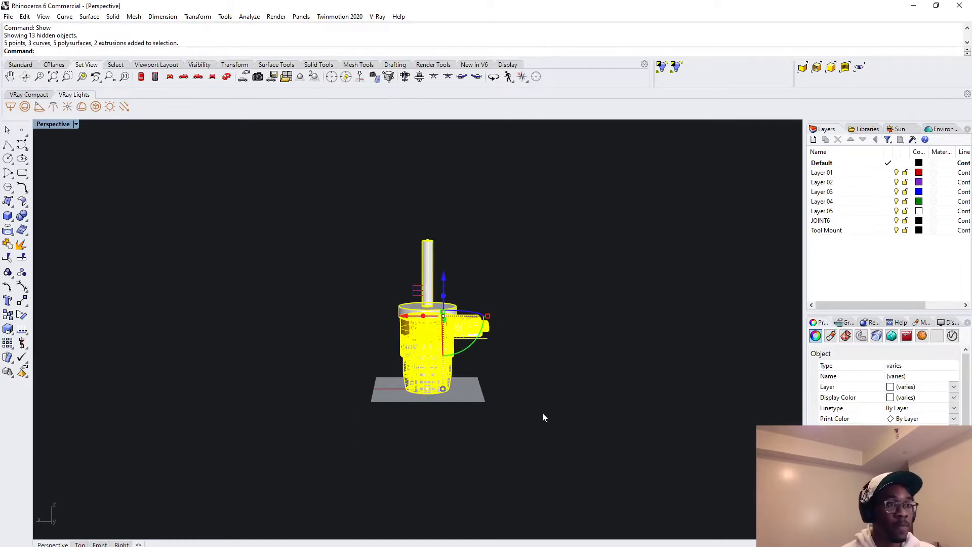
{"action": "type", "text": "G"}
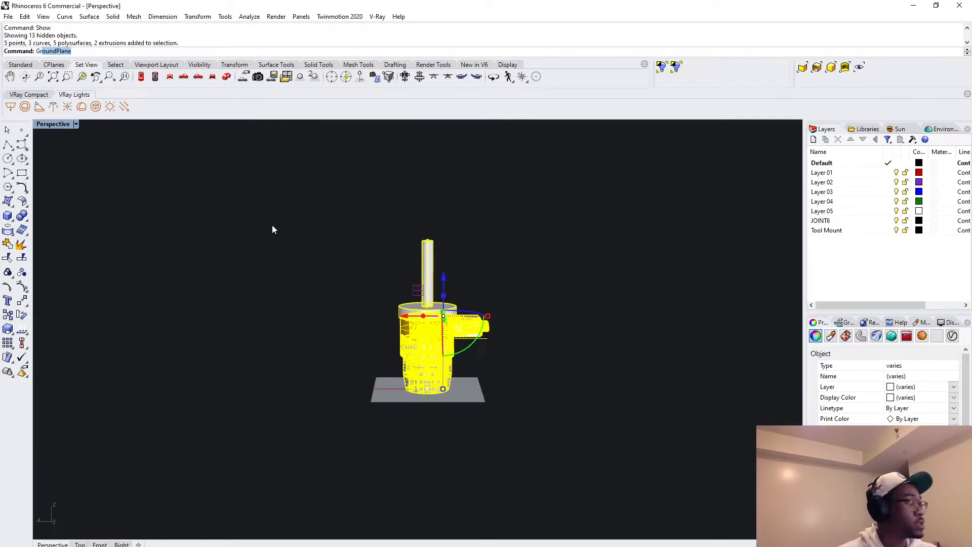
{"action": "type", "text": "roup"}
{"action": "key", "text": "Return"}
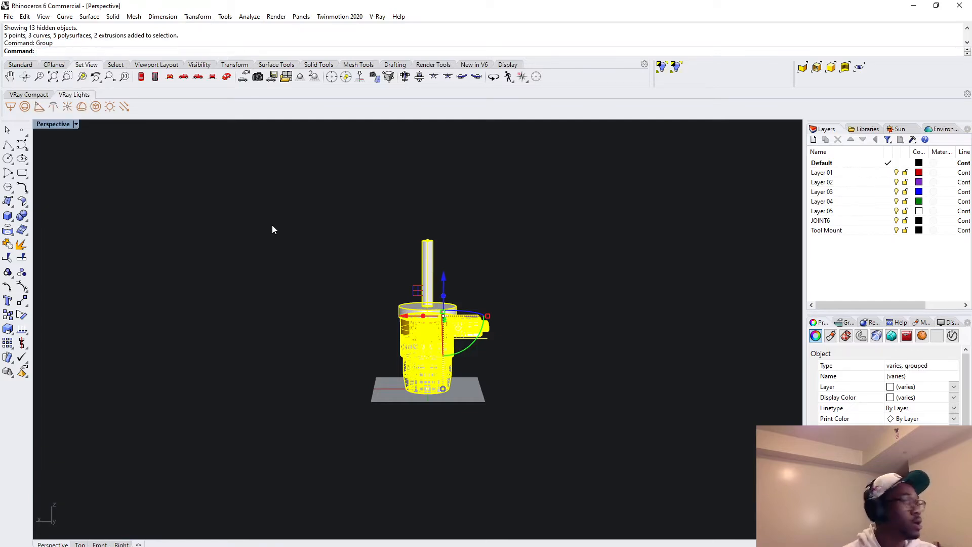
Rename Layer 01 to Polysurface.
{"action": "left_click", "coordinate": [851, 173]}
{"action": "right_click", "coordinate": [851, 173]}
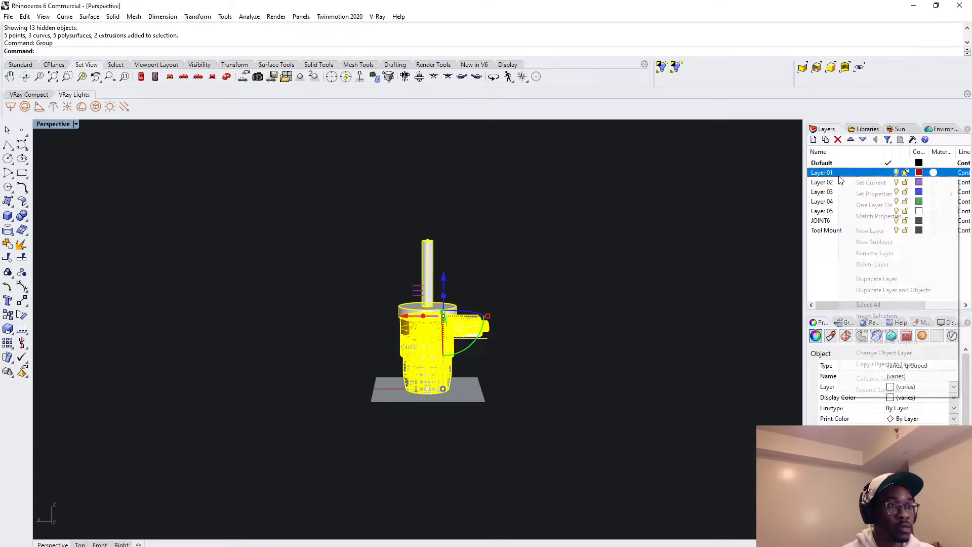
{"action": "left_click", "coordinate": [873, 253]}
{"action": "type", "text": "Poly"}
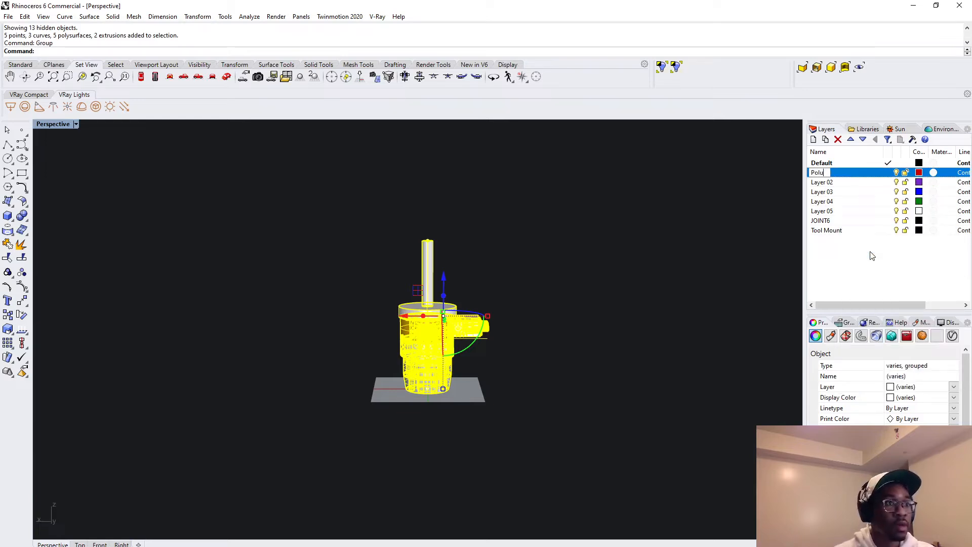
{"action": "type", "text": "su"}
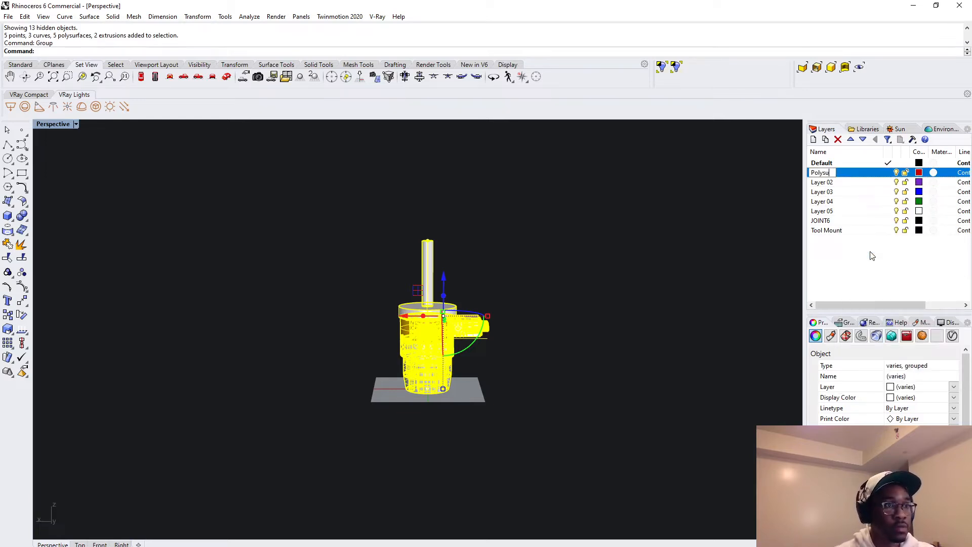
{"action": "type", "text": "rface"}
{"action": "key", "text": "Return"}
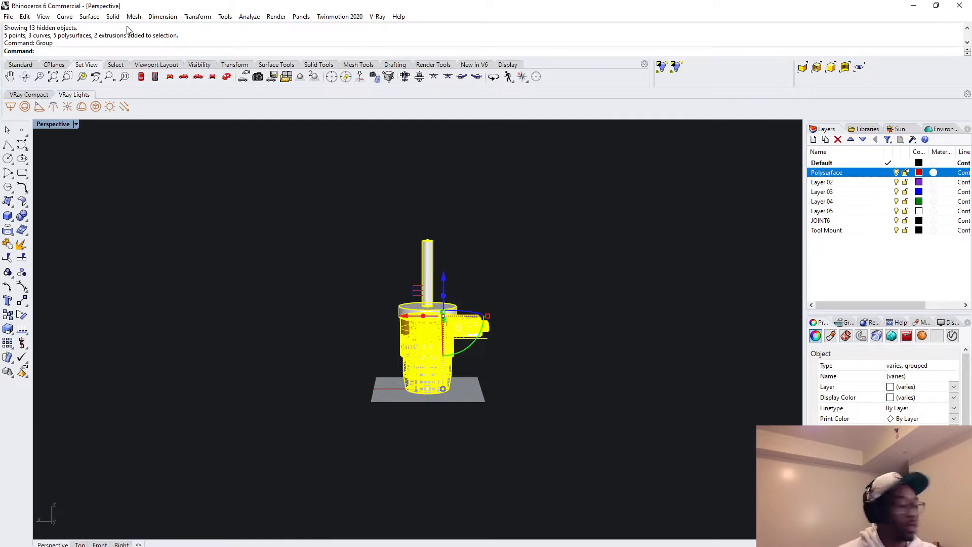
Move the whole tool assembly to the Polysurface layer with ChangeLayer and set that layer current.
{"action": "type", "text": "ChangeLayer"}
{"action": "key", "text": "Return"}
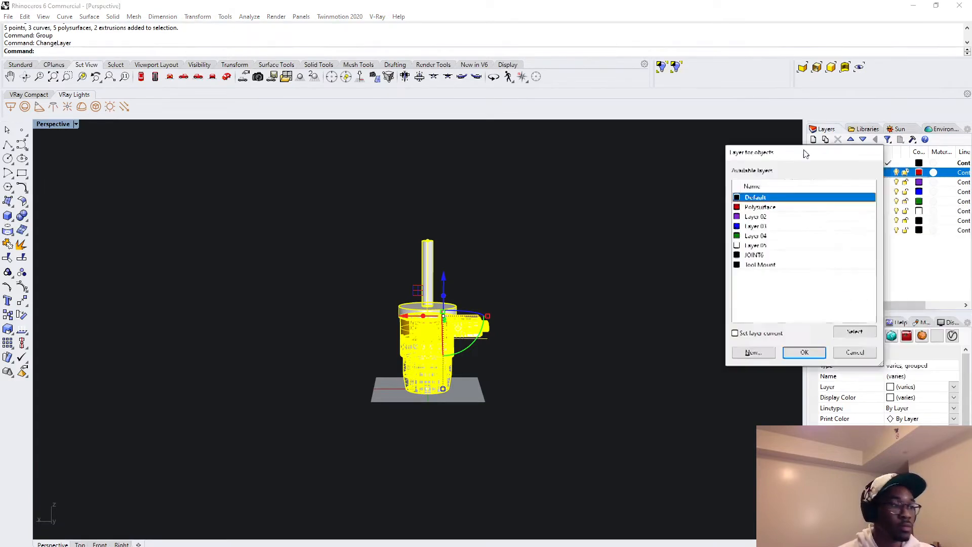
{"action": "left_click_drag", "start_coordinate": [805, 154], "coordinate": [629, 155]}
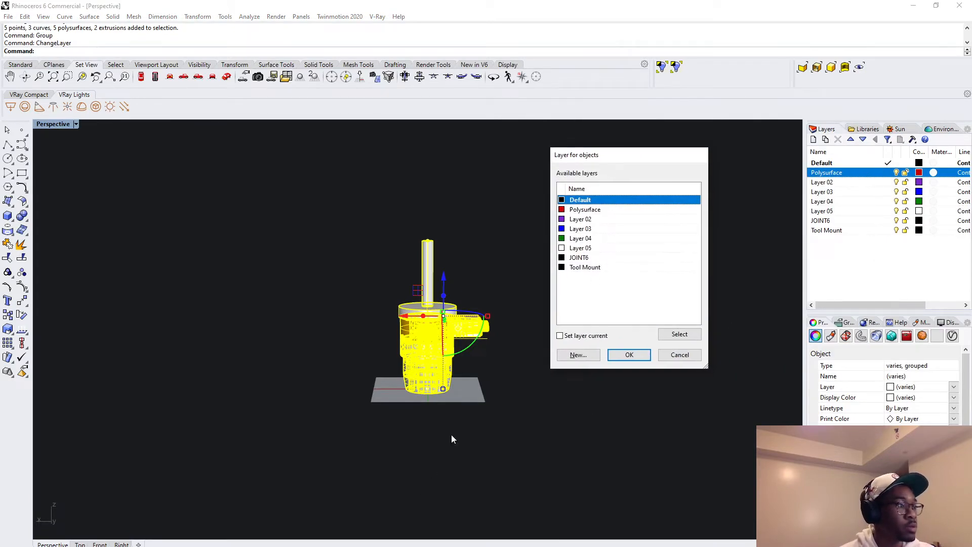
{"action": "left_click", "coordinate": [586, 210]}
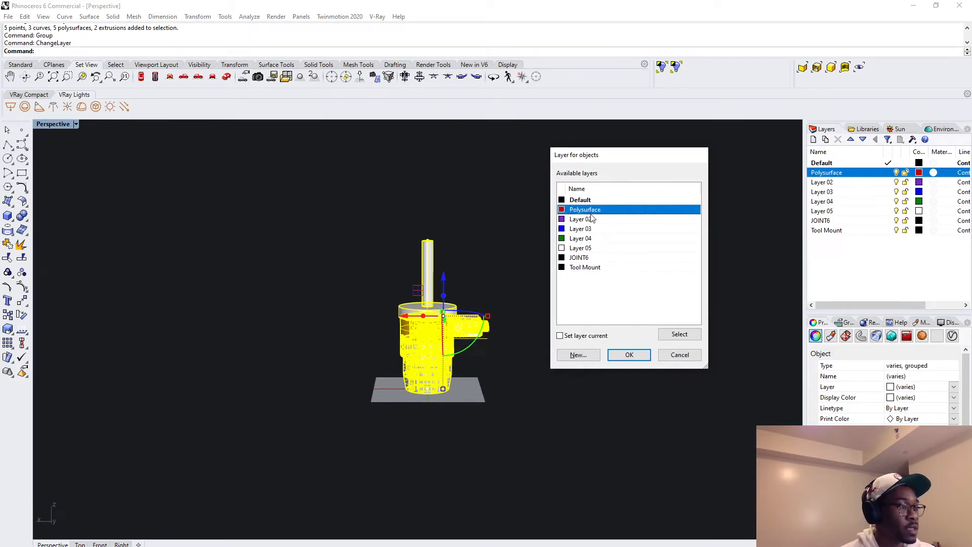
{"action": "left_click", "coordinate": [560, 336]}
{"action": "left_click", "coordinate": [627, 355]}
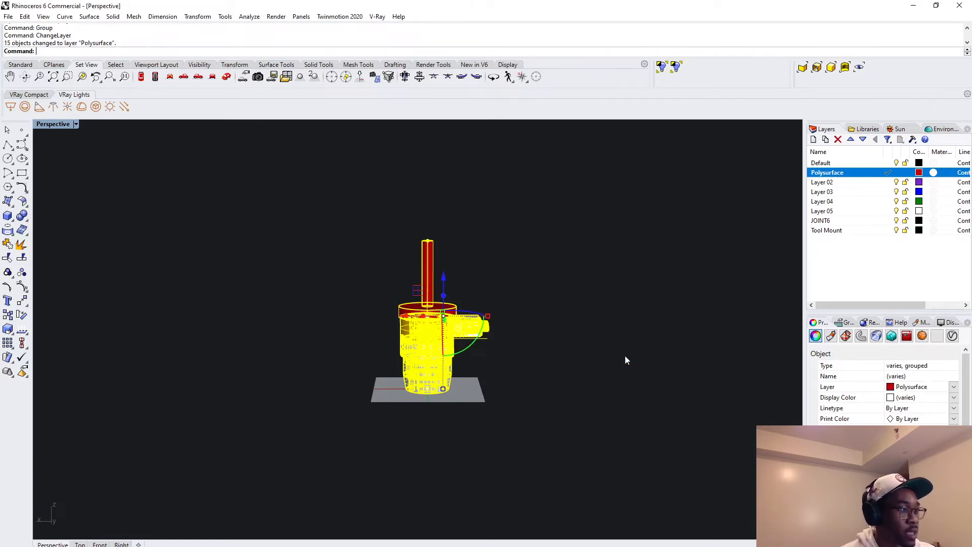
{"action": "left_click", "coordinate": [625, 357]}
{"action": "left_click_drag", "start_coordinate": [541, 400], "coordinate": [356, 335]}
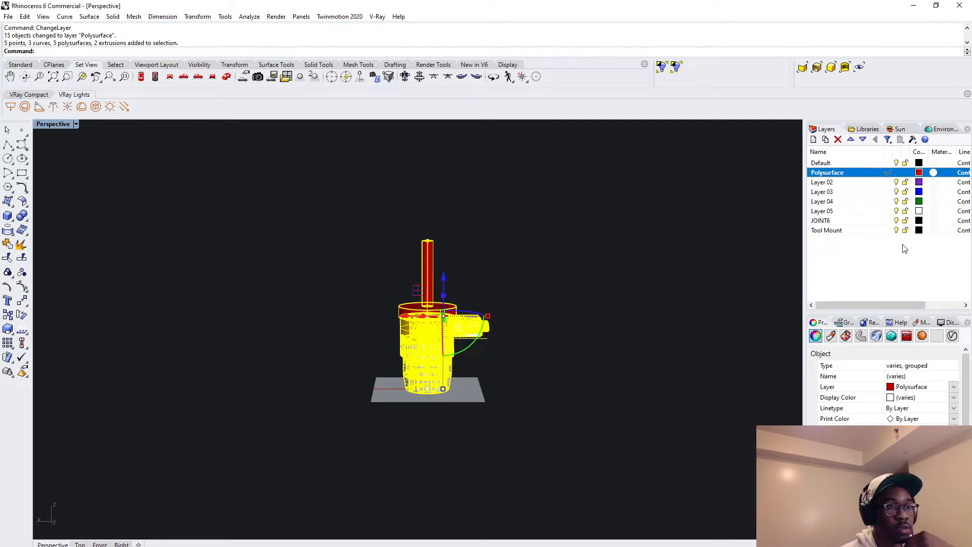
{"action": "left_click", "coordinate": [955, 387]}
{"action": "left_click", "coordinate": [939, 409]}
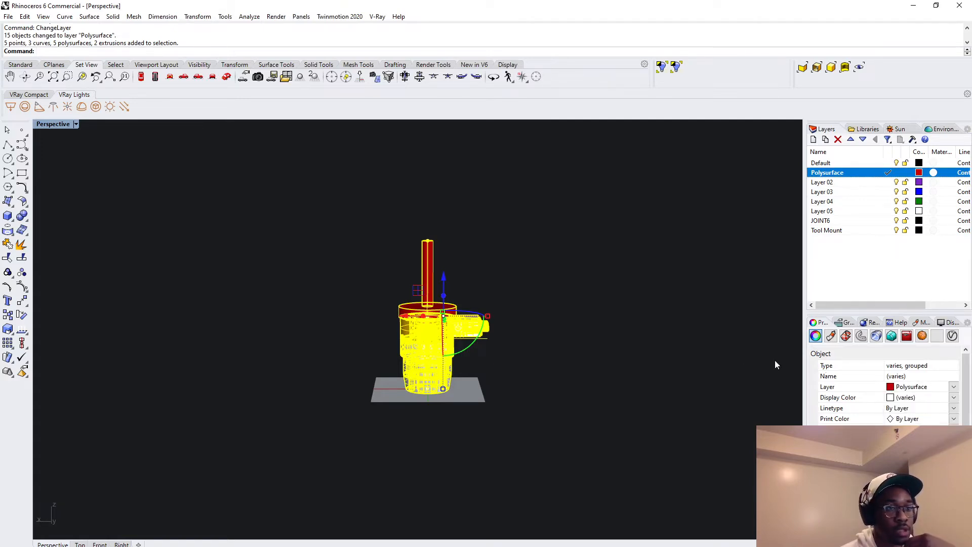
{"action": "left_click", "coordinate": [774, 360]}
Ungroup the tool assembly into separate objects.
{"action": "left_click", "coordinate": [440, 332]}
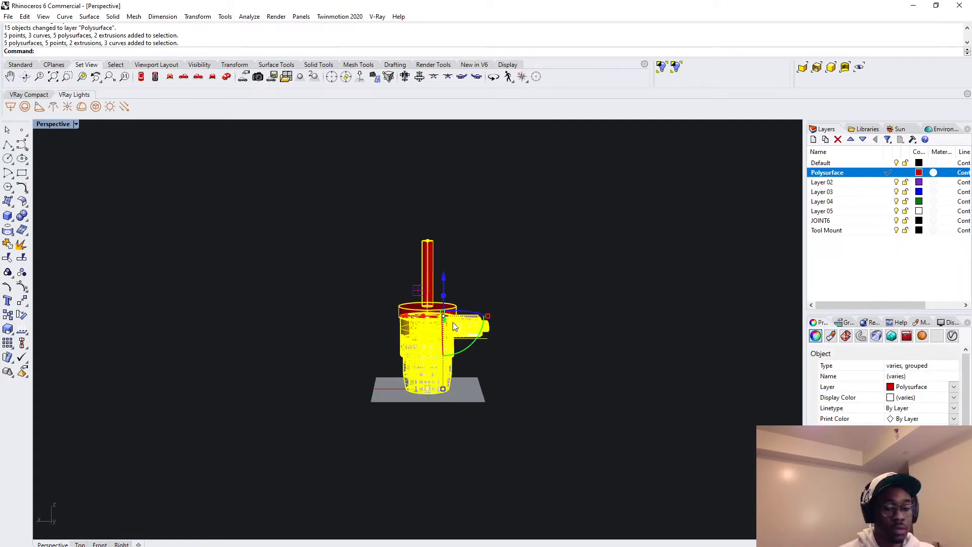
{"action": "type", "text": "Ung"}
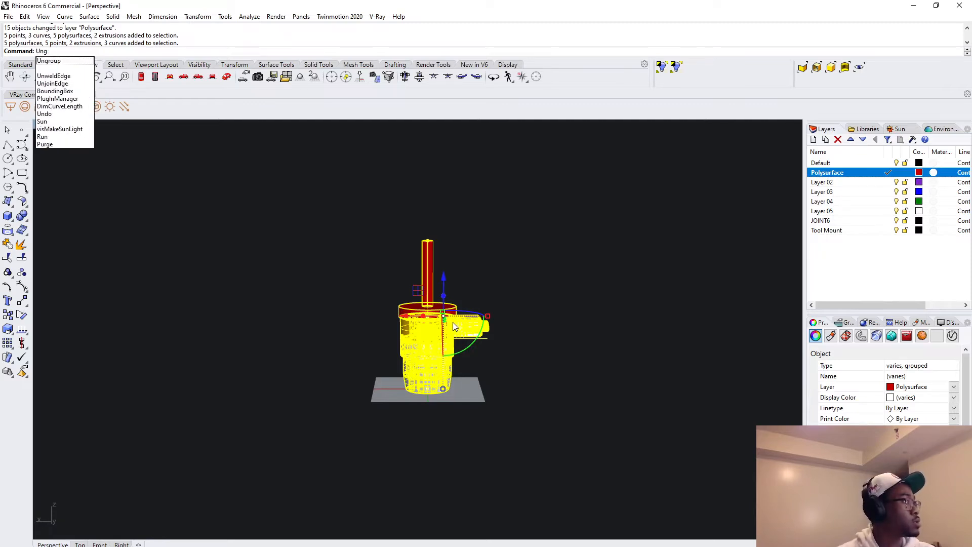
{"action": "type", "text": "roup"}
{"action": "key", "text": "Return"}
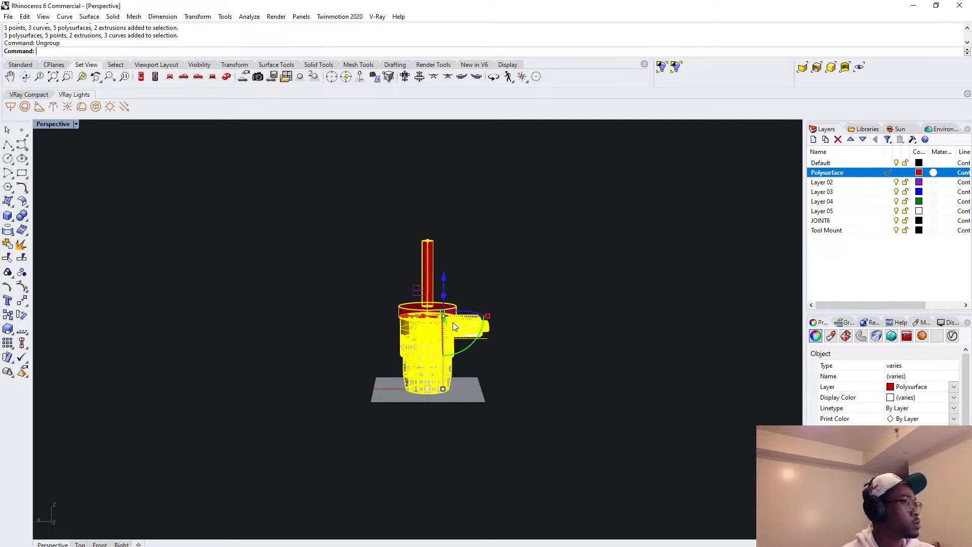
{"action": "left_click", "coordinate": [475, 341]}
{"action": "left_click", "coordinate": [533, 387]}
Try setting the display color of all tool objects to By Layer and undo the change.
{"action": "left_click_drag", "start_coordinate": [572, 433], "coordinate": [299, 210]}
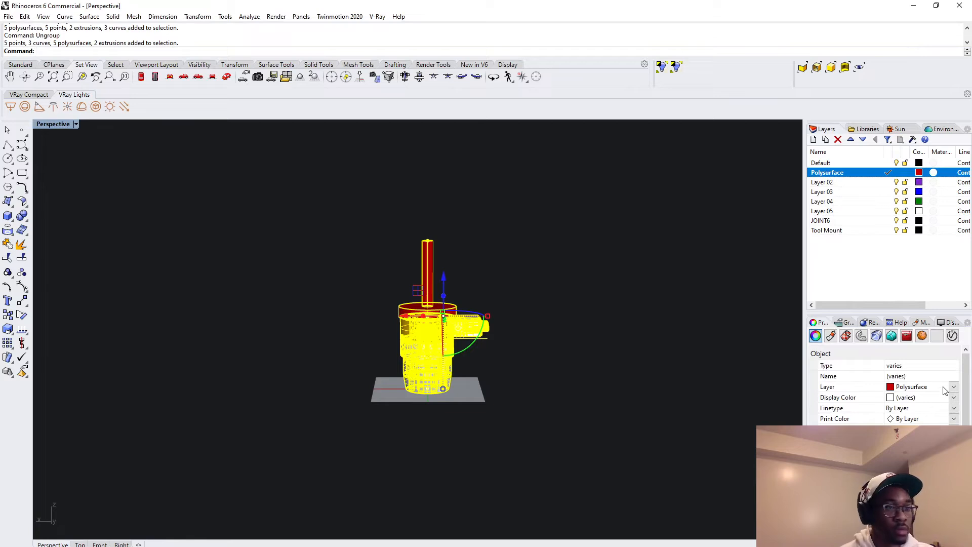
{"action": "left_click", "coordinate": [955, 398]}
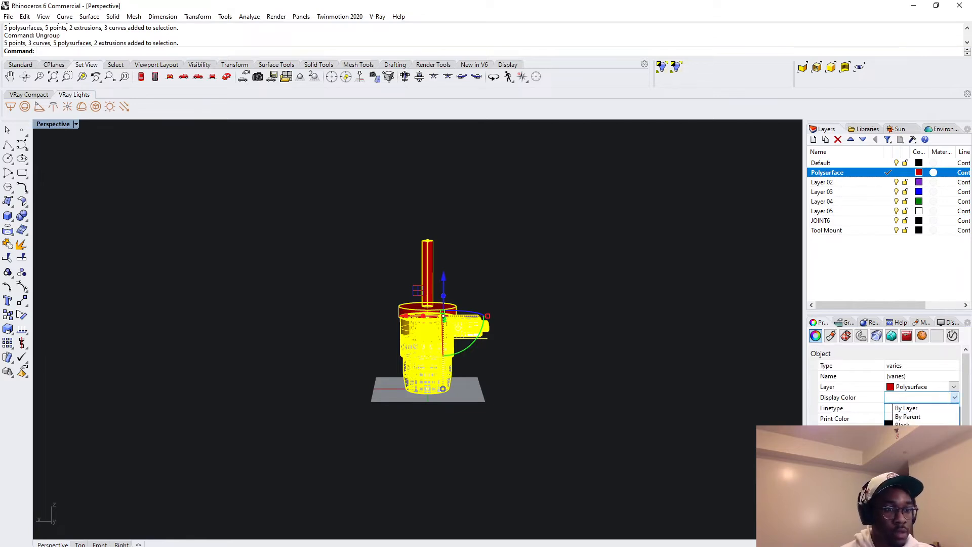
{"action": "left_click", "coordinate": [911, 409]}
{"action": "left_click", "coordinate": [603, 307]}
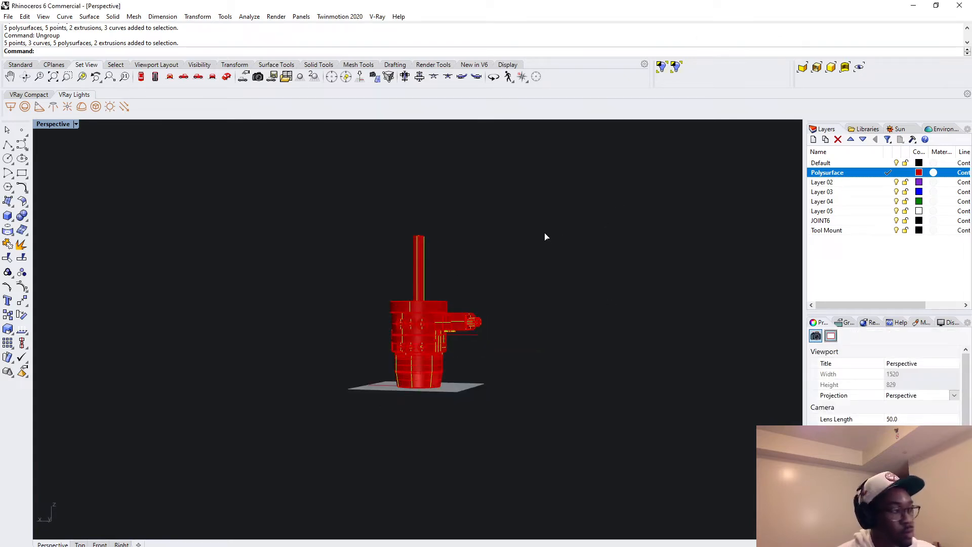
{"action": "key", "text": "ctrl+z"}
{"action": "right_click_drag", "start_coordinate": [527, 367], "coordinate": [411, 363]}
{"action": "left_click_drag", "start_coordinate": [445, 386], "coordinate": [333, 196]}
{"action": "left_click", "coordinate": [954, 398]}
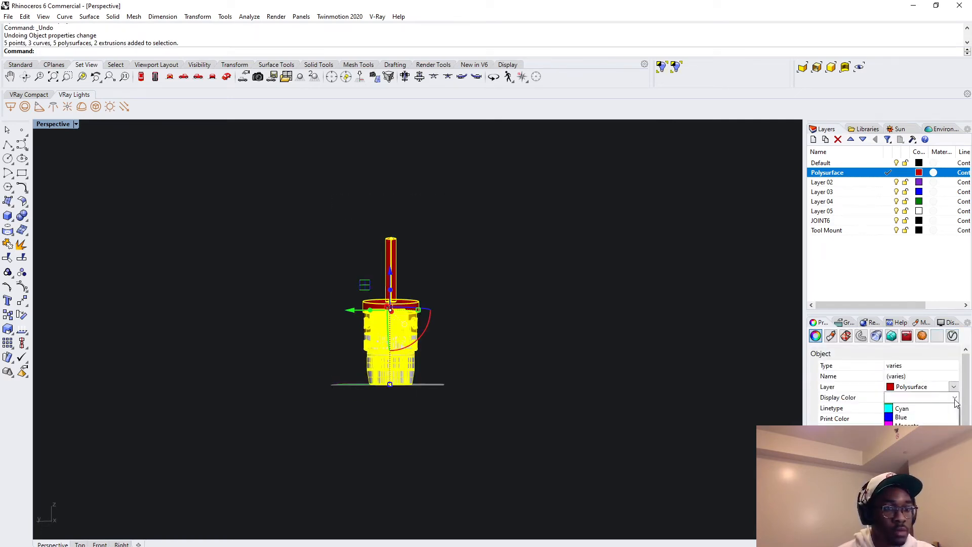
{"action": "left_click", "coordinate": [649, 298]}
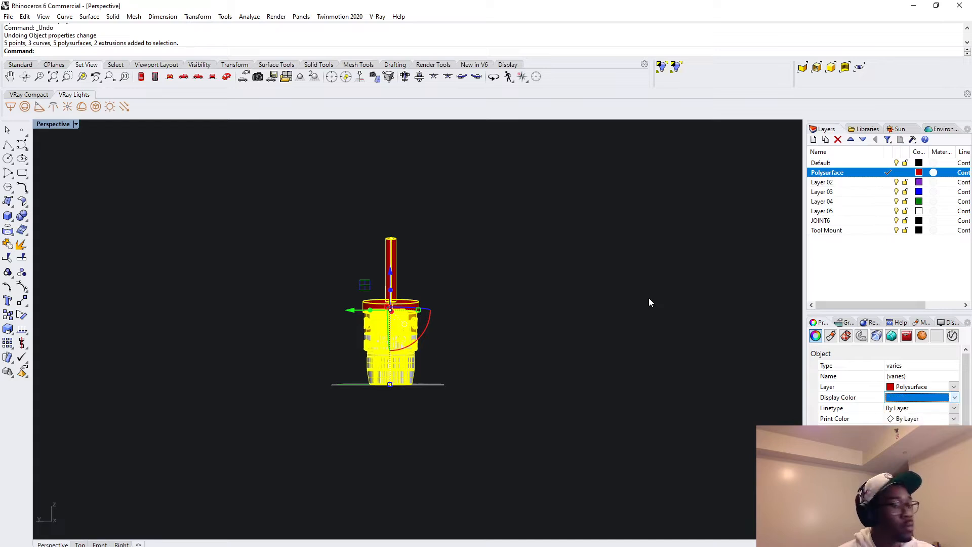
{"action": "left_click", "coordinate": [752, 338]}
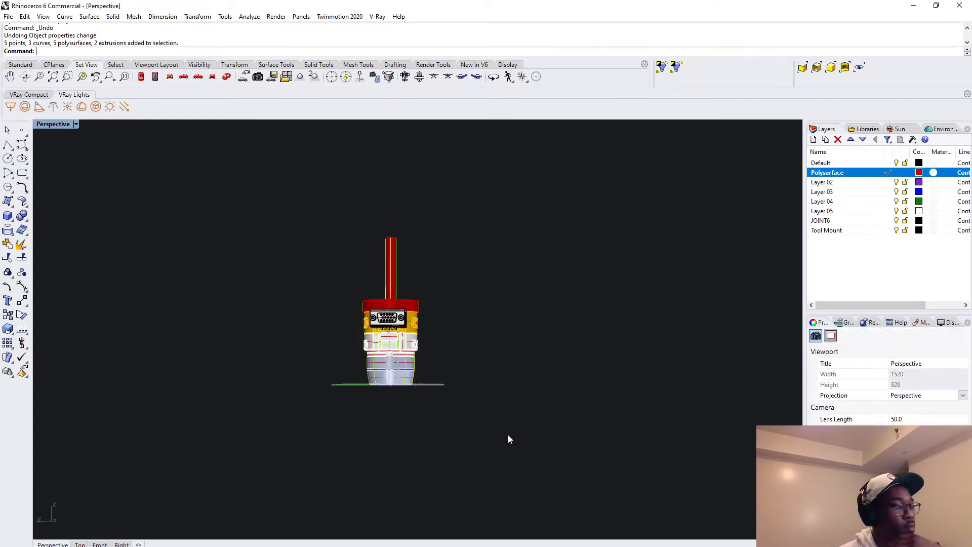
{"action": "left_click_drag", "start_coordinate": [508, 435], "coordinate": [315, 196]}
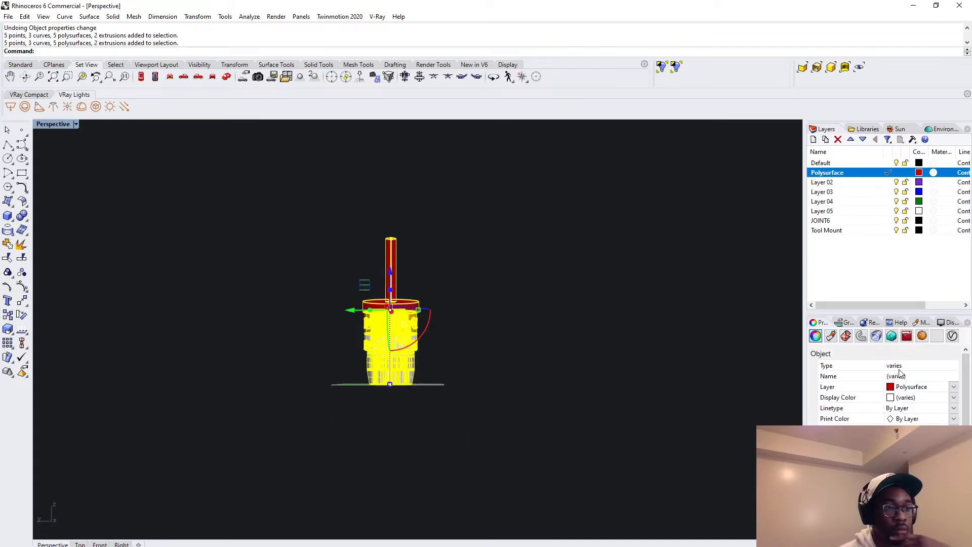
{"action": "left_click", "coordinate": [610, 400]}
Mesh the whole tool assembly with density 0.05, maximum aspect ratio 6.0 and maximum edge-to-surface distance 0.003.
{"action": "right_click_drag", "start_coordinate": [610, 400], "coordinate": [684, 426]}
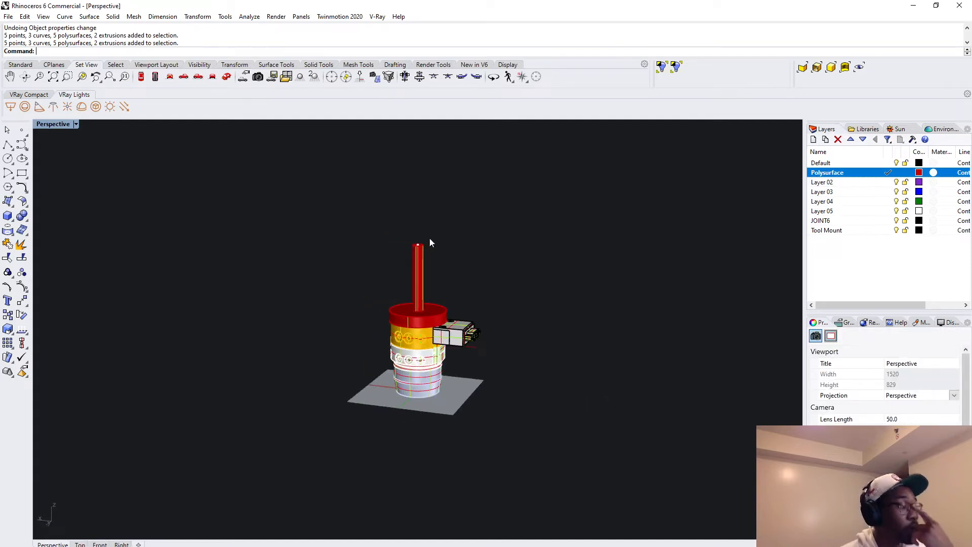
{"action": "left_click_drag", "start_coordinate": [360, 233], "coordinate": [503, 449]}
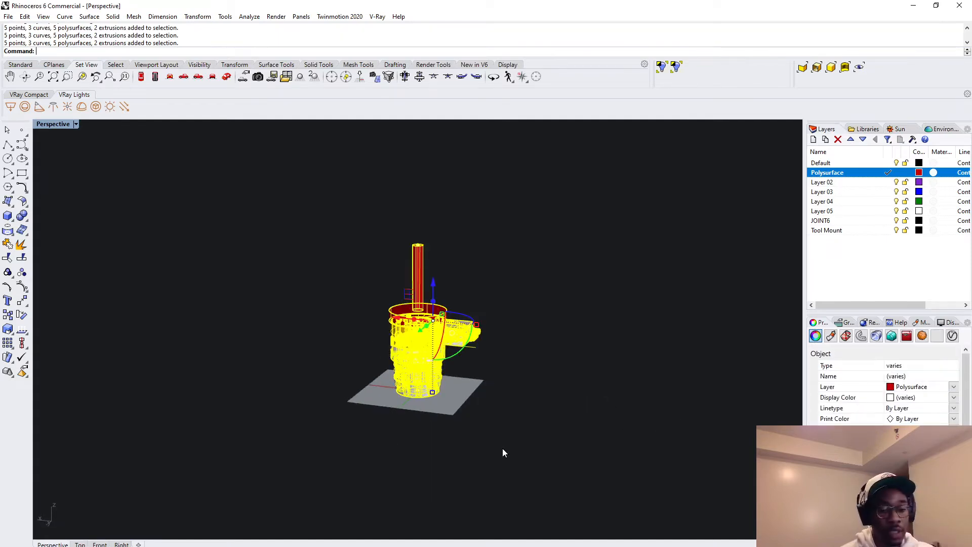
{"action": "type", "text": "Mesh"}
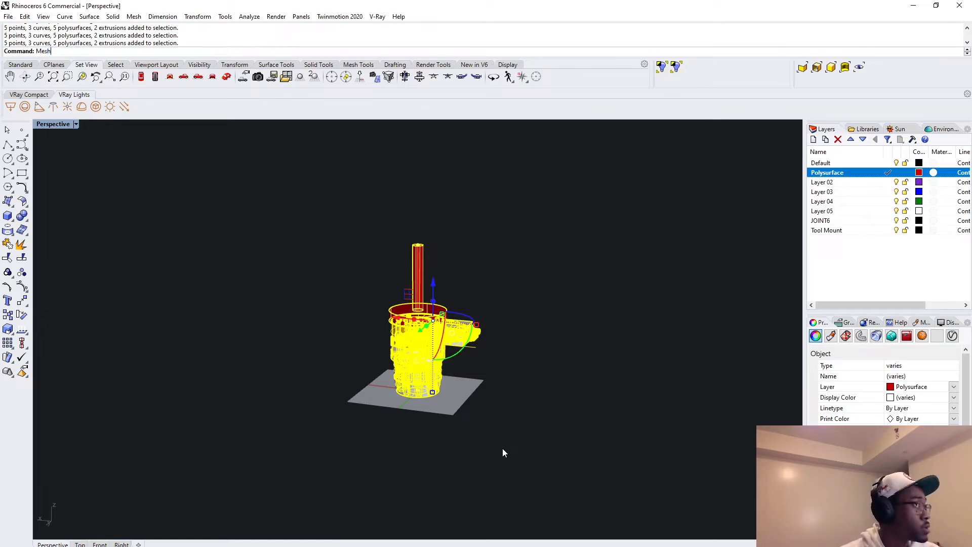
{"action": "key", "text": "Return"}
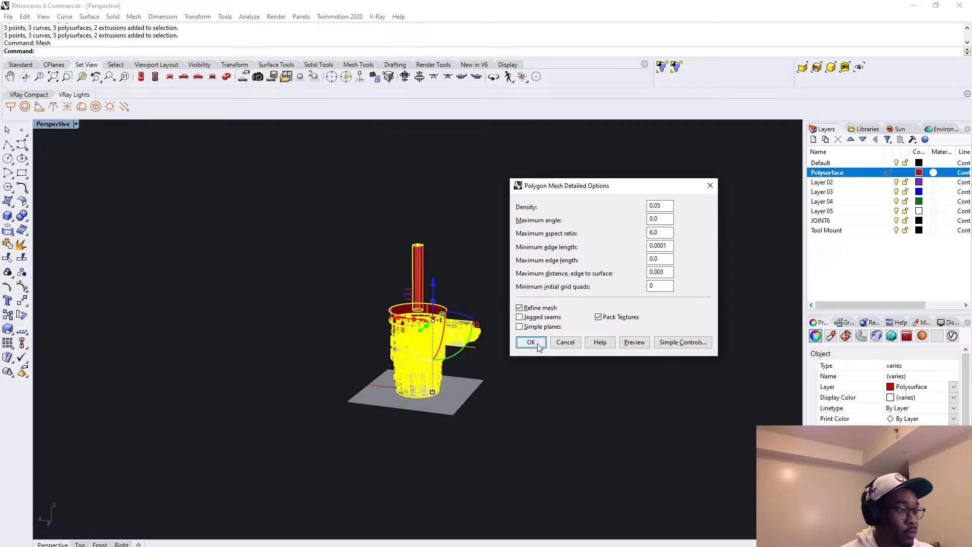
{"action": "left_click", "coordinate": [531, 342]}
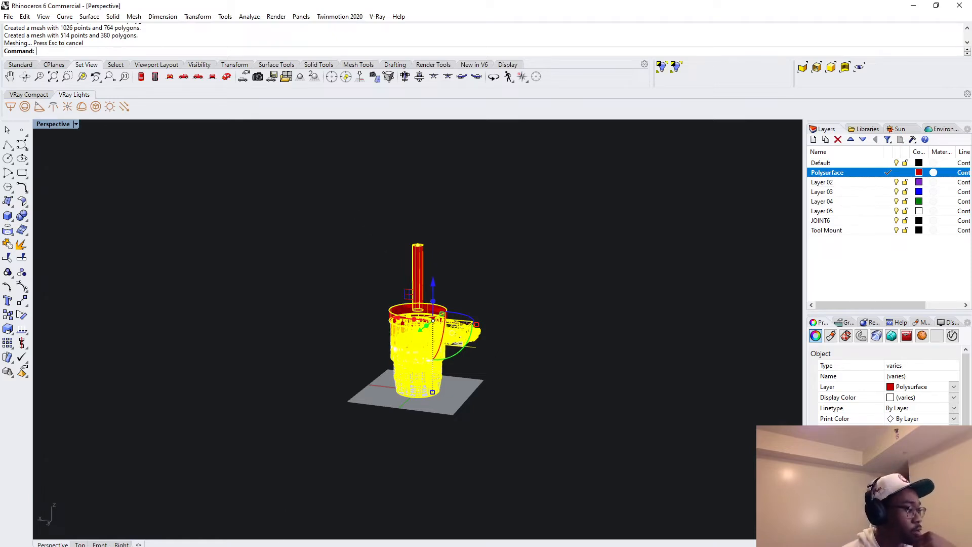
{"action": "key", "text": "Escape"}
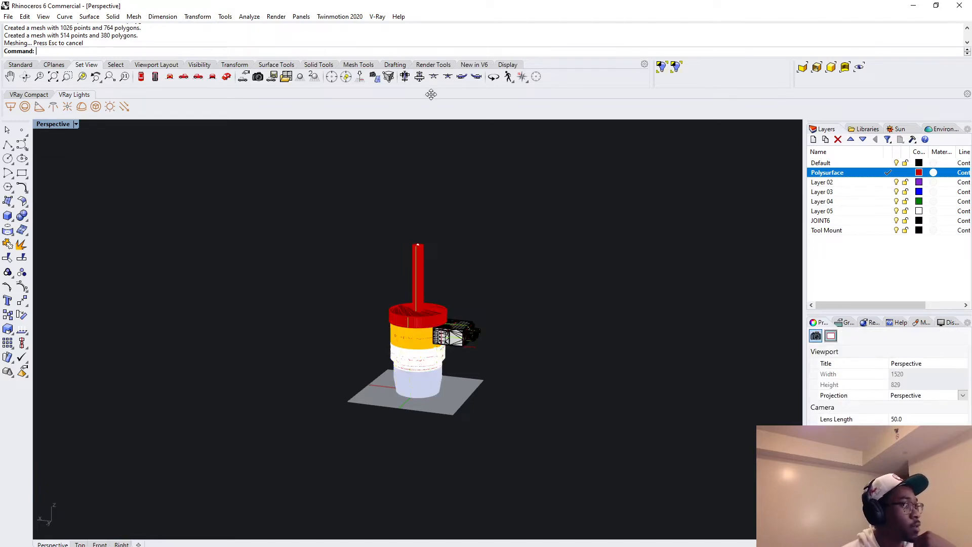
Select all the meshes in the model and move them to Layer 02.
{"action": "left_click", "coordinate": [115, 65]}
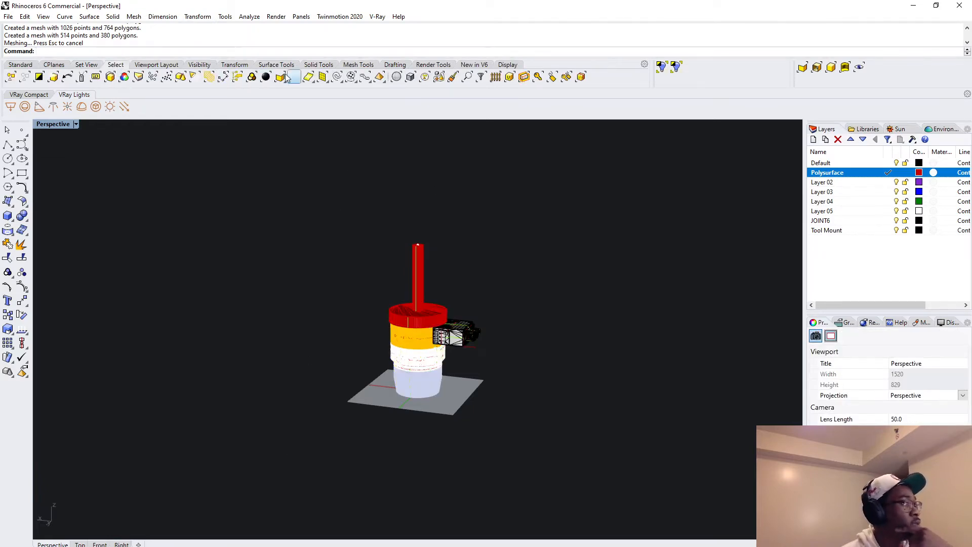
{"action": "left_click", "coordinate": [323, 77]}
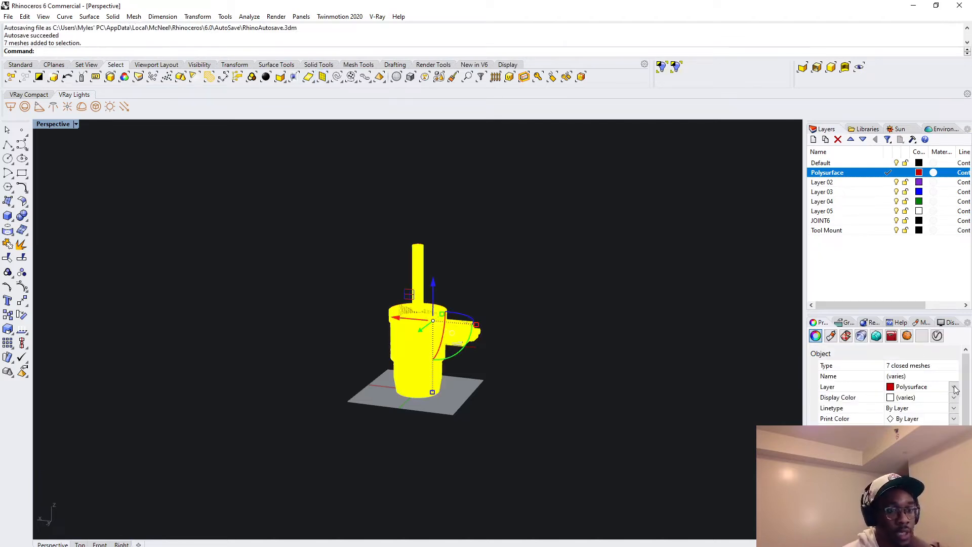
{"action": "left_click", "coordinate": [954, 386]}
{"action": "left_click", "coordinate": [906, 419]}
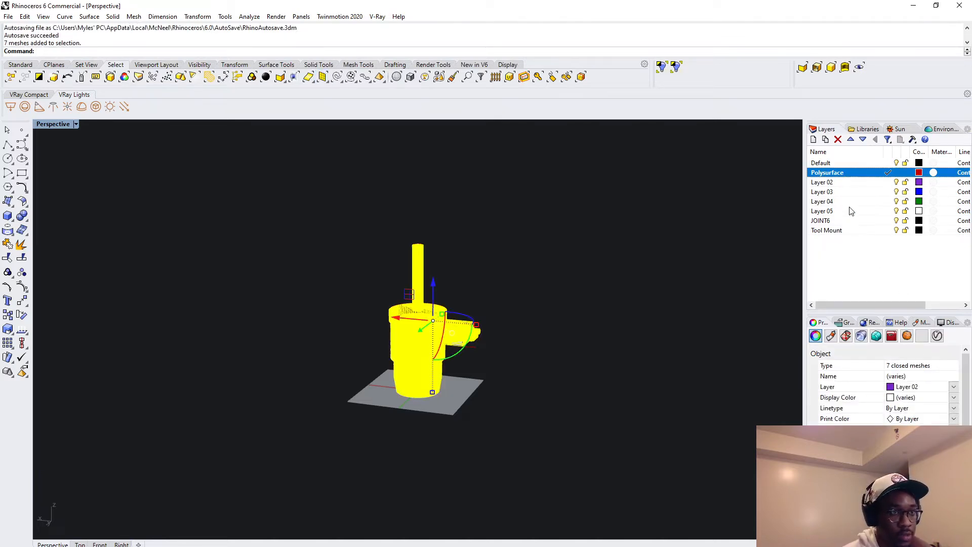
Rename Layer 02 to Mesh.
{"action": "right_click", "coordinate": [839, 182]}
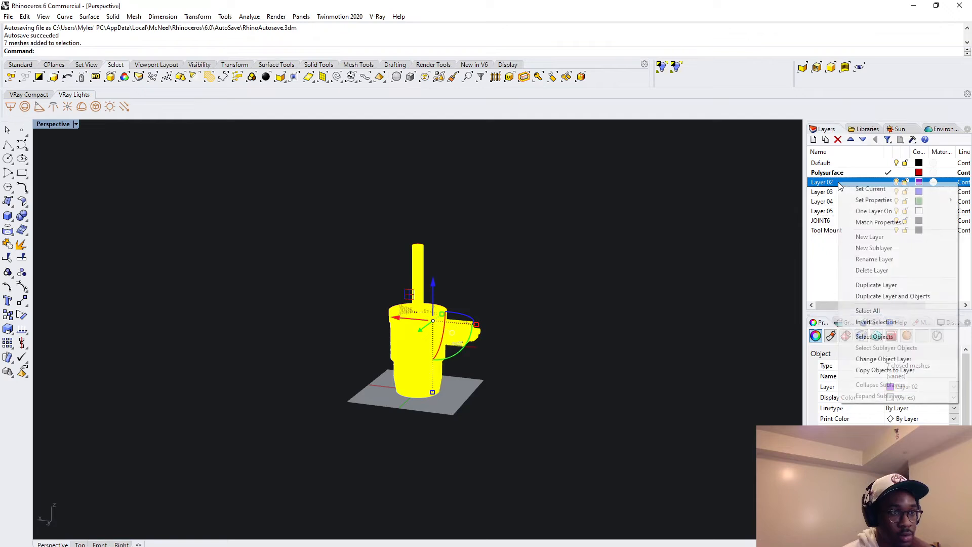
{"action": "left_click", "coordinate": [883, 261]}
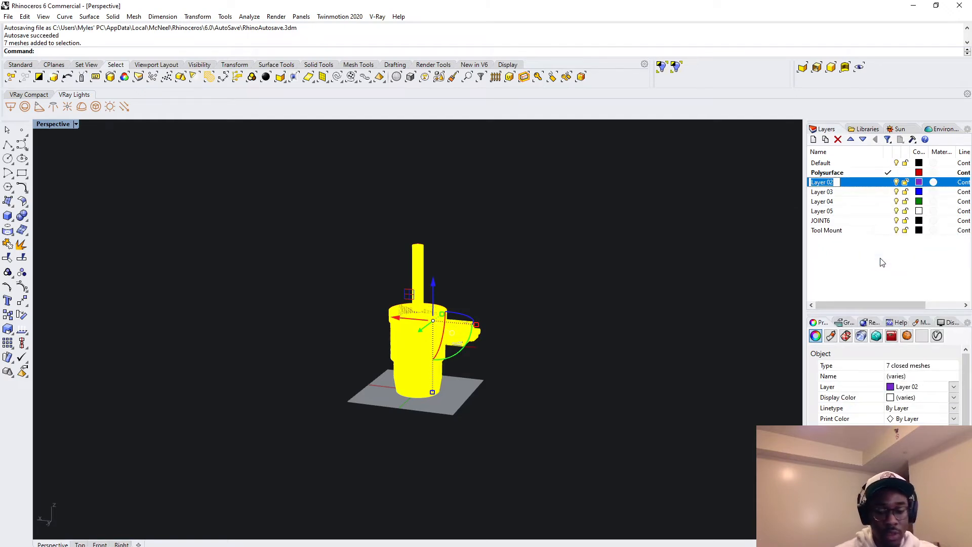
{"action": "type", "text": "Mesh"}
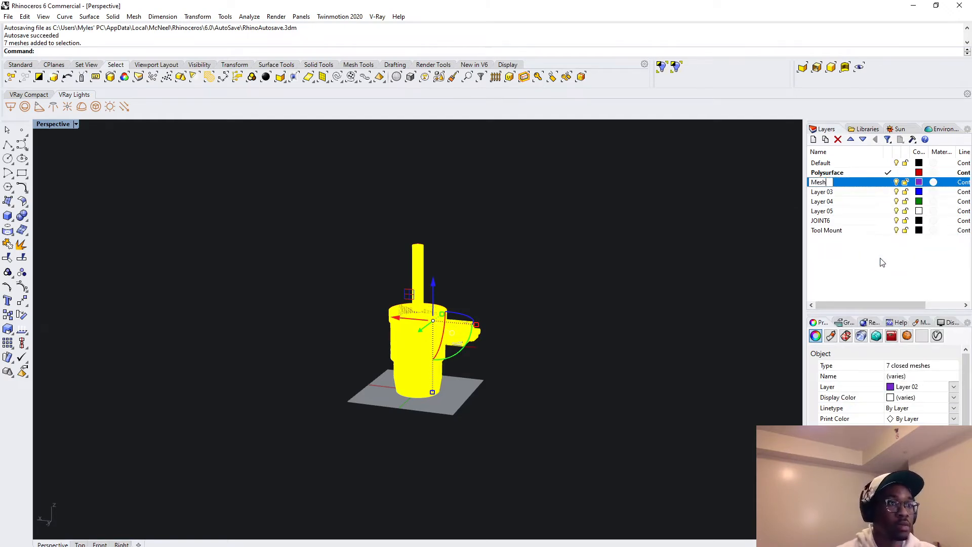
{"action": "key", "text": "Return"}
Make the Mesh layer current and turn off the Polysurface layer.
{"action": "left_click", "coordinate": [864, 184]}
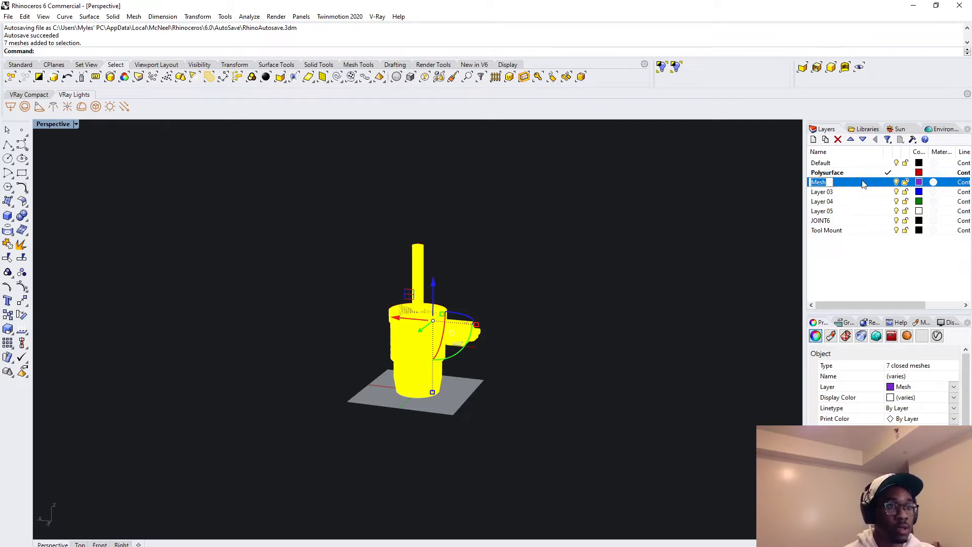
{"action": "double_click", "coordinate": [863, 181]}
{"action": "left_click", "coordinate": [896, 173]}
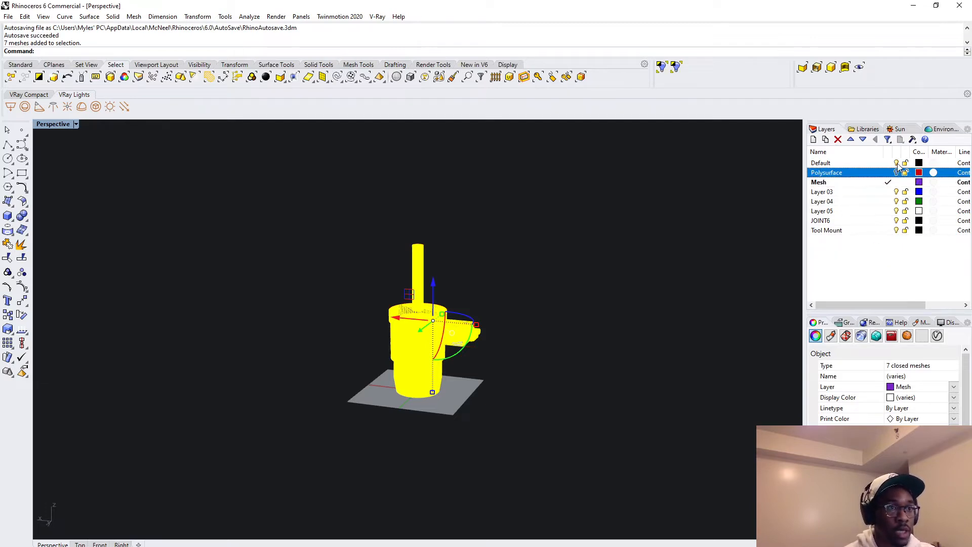
{"action": "left_click", "coordinate": [586, 315]}
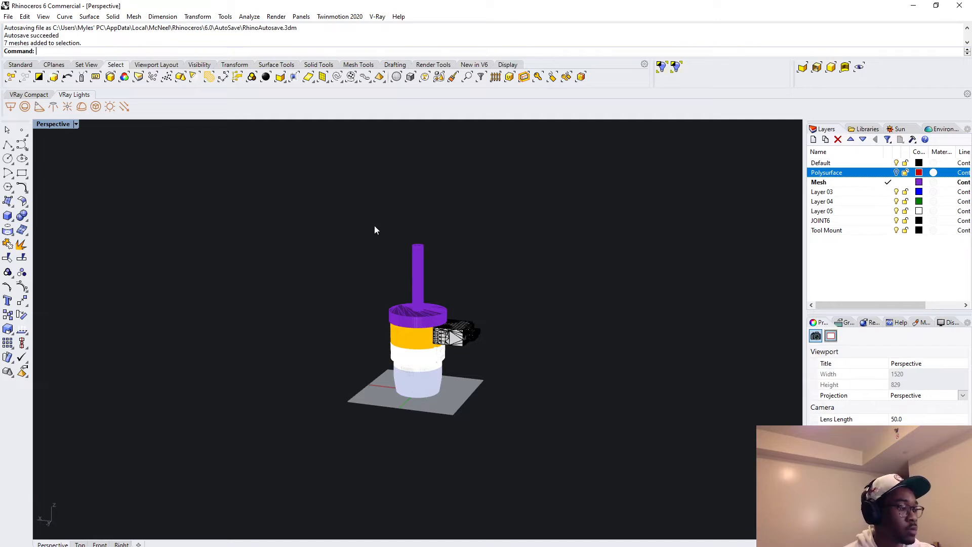
Join all the tool meshes into a single mesh and select it to check that it is one object.
{"action": "left_click_drag", "start_coordinate": [375, 230], "coordinate": [489, 458]}
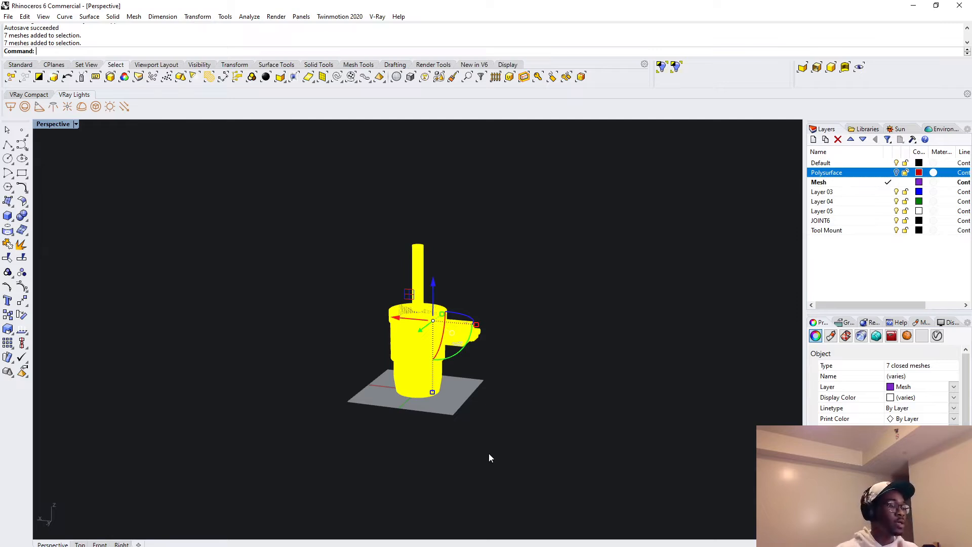
{"action": "type", "text": "j"}
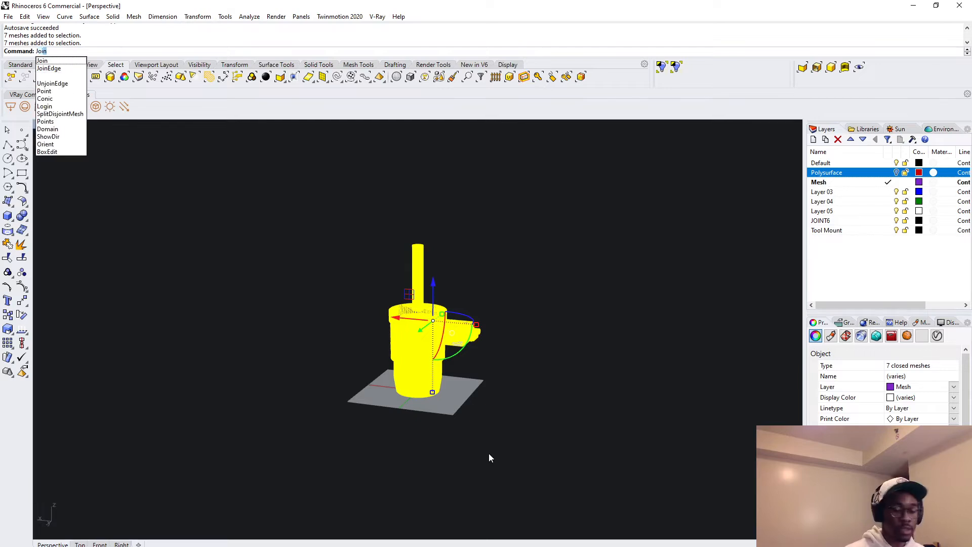
{"action": "type", "text": "oin"}
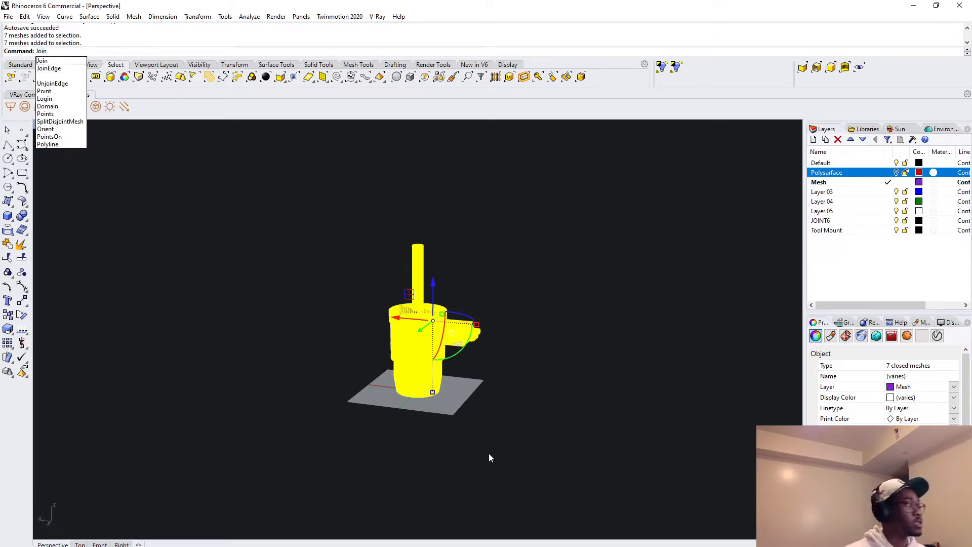
{"action": "key", "text": "Return"}
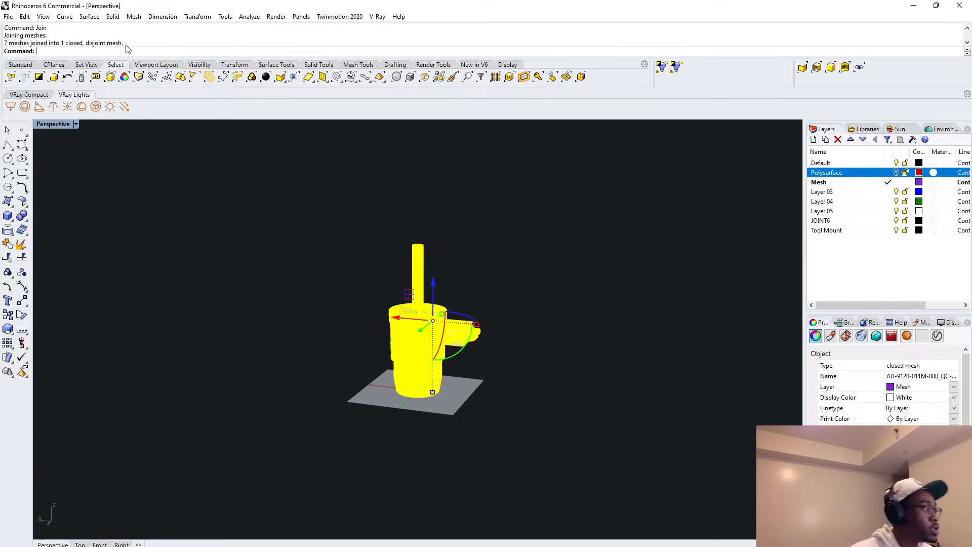
{"action": "left_click", "coordinate": [544, 284]}
{"action": "left_click", "coordinate": [397, 318]}
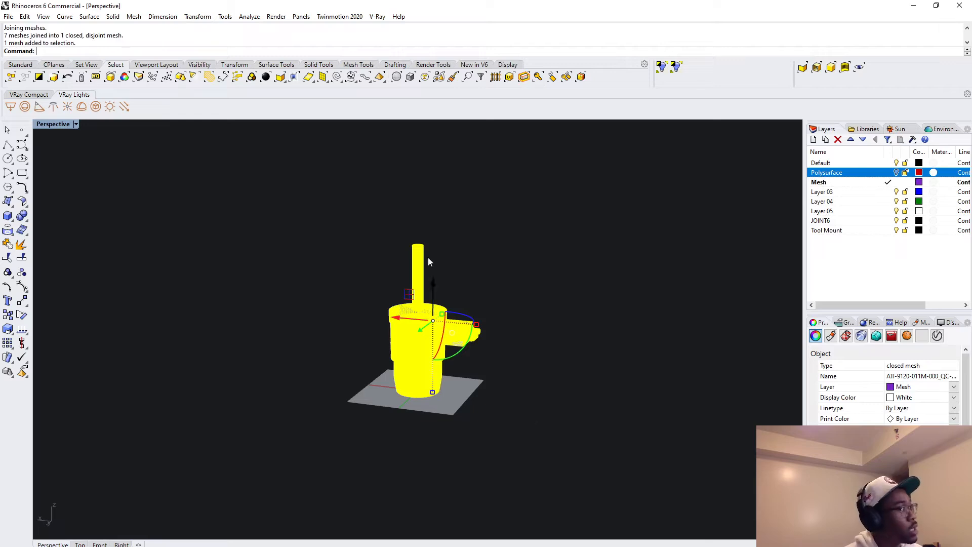
Save the model as Custom Pen Tool, a Rhino 6 3D model, in the KUKA PRC LICENSE folder under CONDOCS.
{"action": "left_click", "coordinate": [9, 16]}
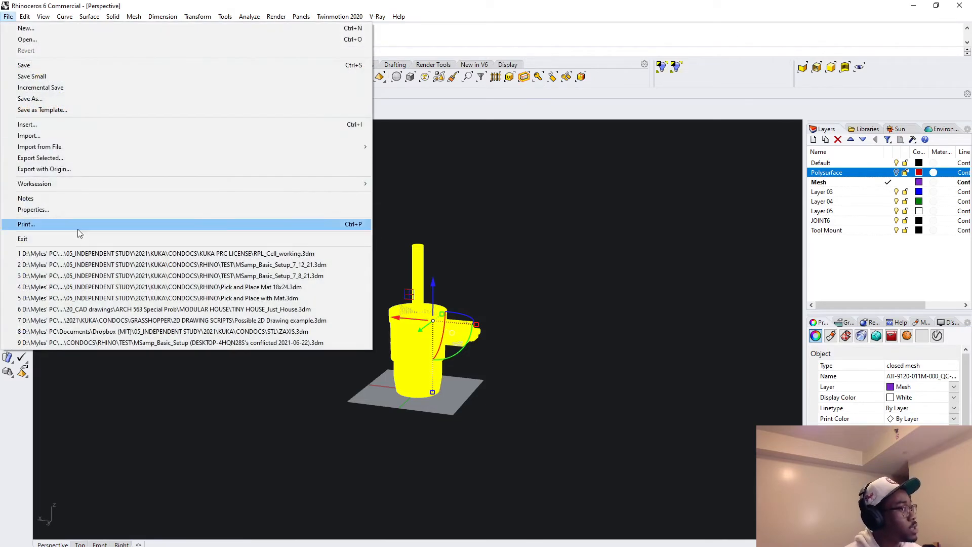
{"action": "left_click", "coordinate": [63, 101]}
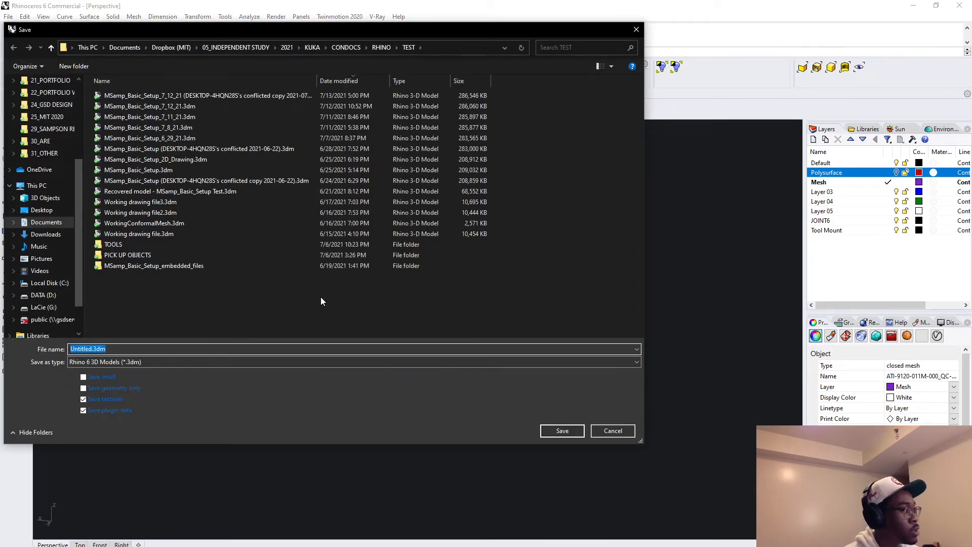
{"action": "type", "text": "Cust"}
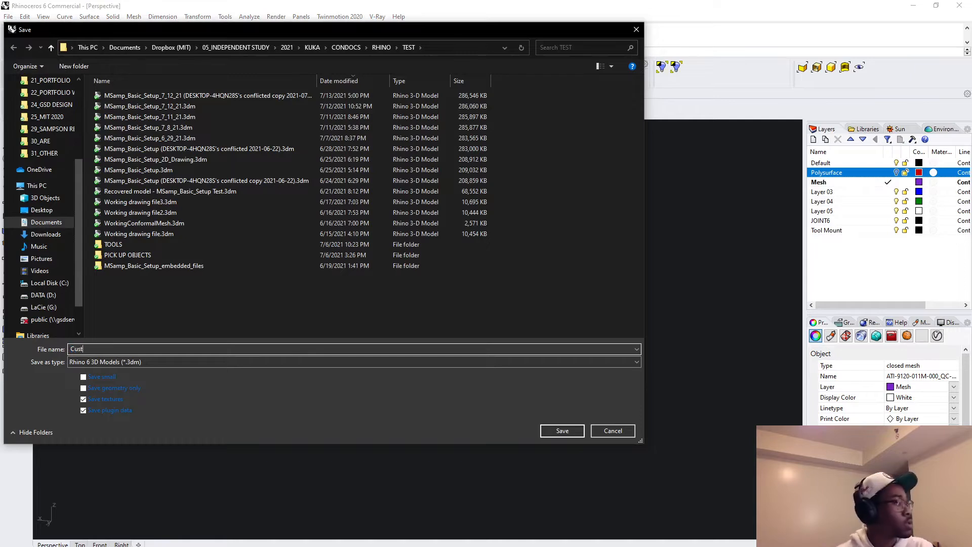
{"action": "type", "text": "om Pen Tool"}
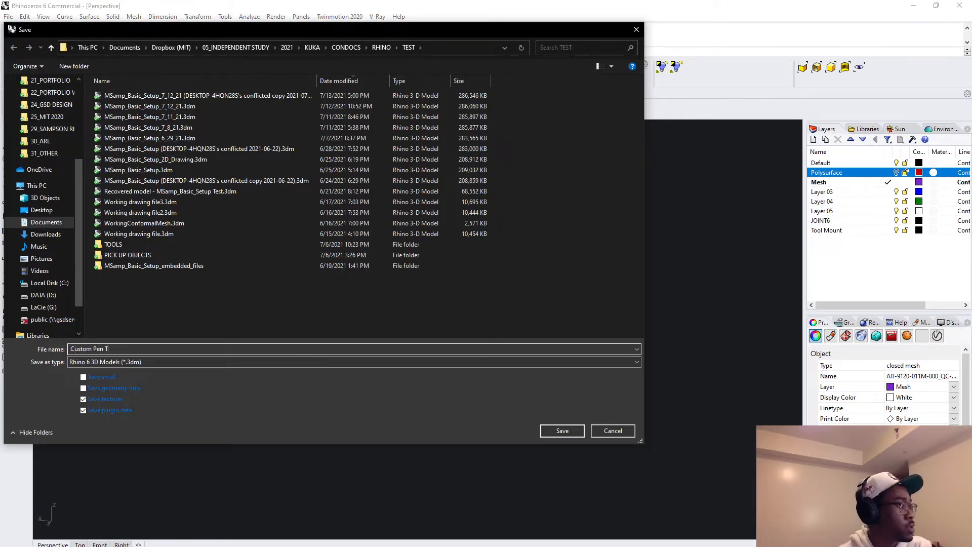
{"action": "left_click", "coordinate": [381, 47]}
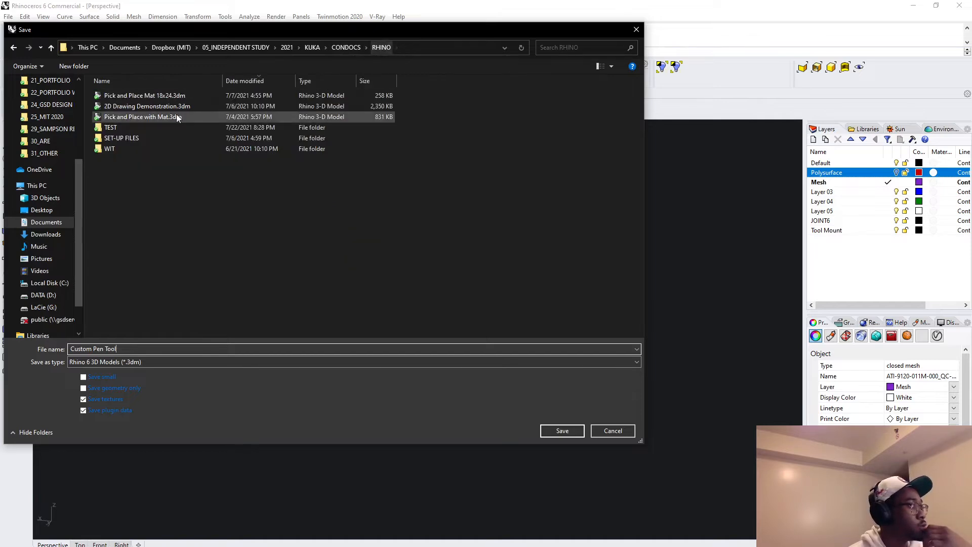
{"action": "left_click", "coordinate": [353, 48]}
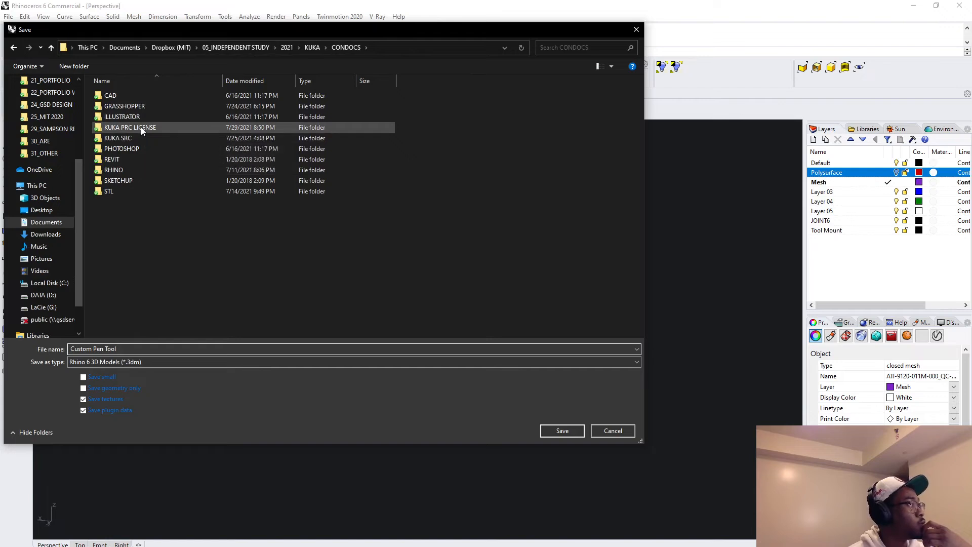
{"action": "double_click", "coordinate": [141, 127]}
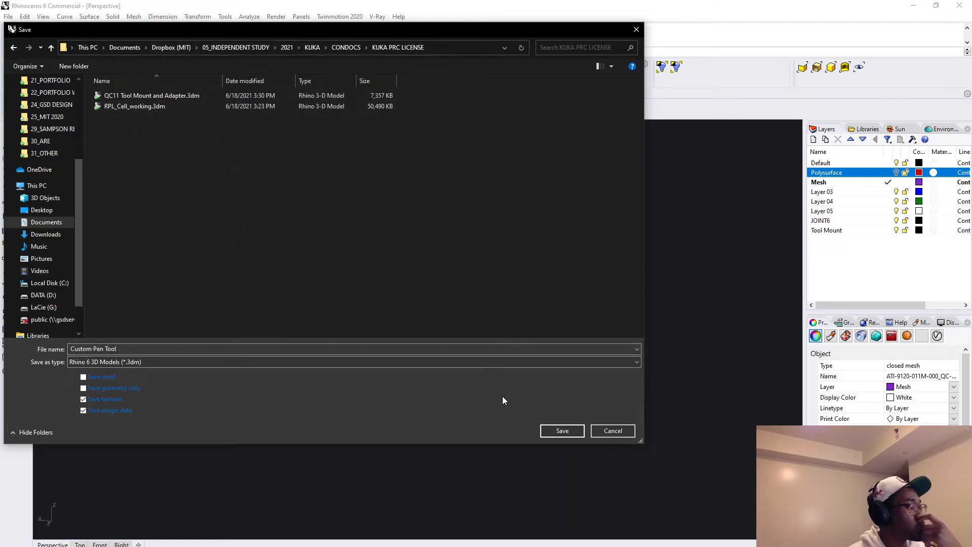
{"action": "left_click", "coordinate": [576, 432]}
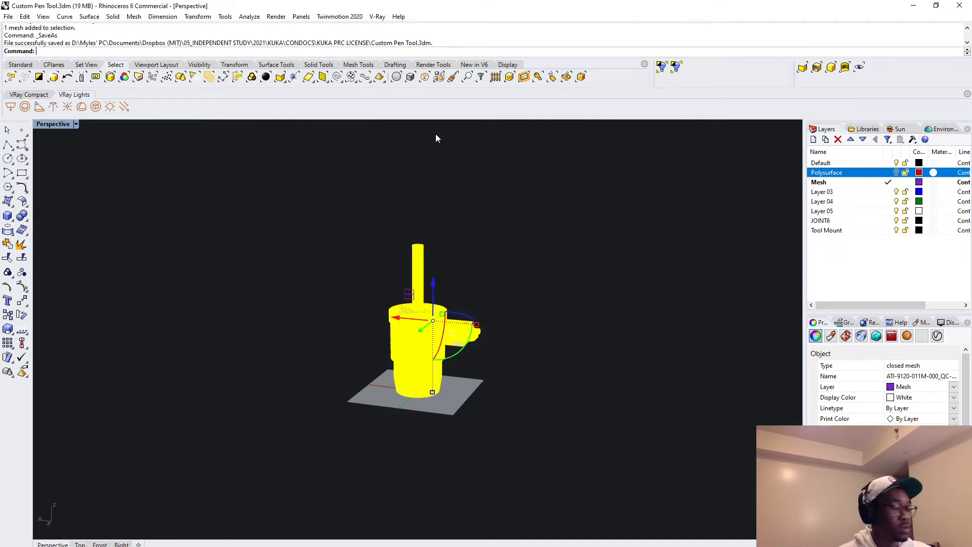
Switch to the RPL_Cell_working.3dm Rhino window, maximize it and minimize the Grasshopper window.
{"action": "left_click", "coordinate": [913, 6]}
{"action": "mouse_move", "coordinate": [260, 546]}
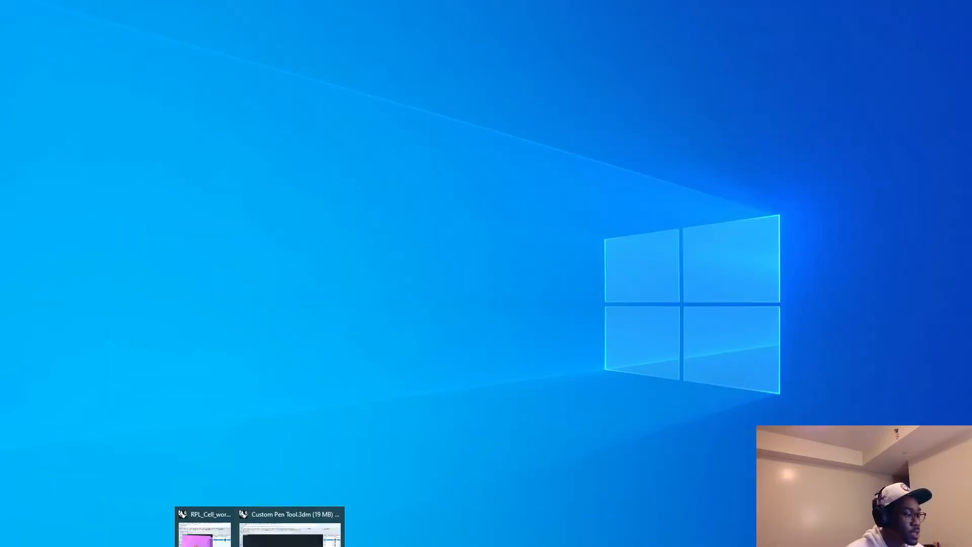
{"action": "left_click", "coordinate": [205, 532]}
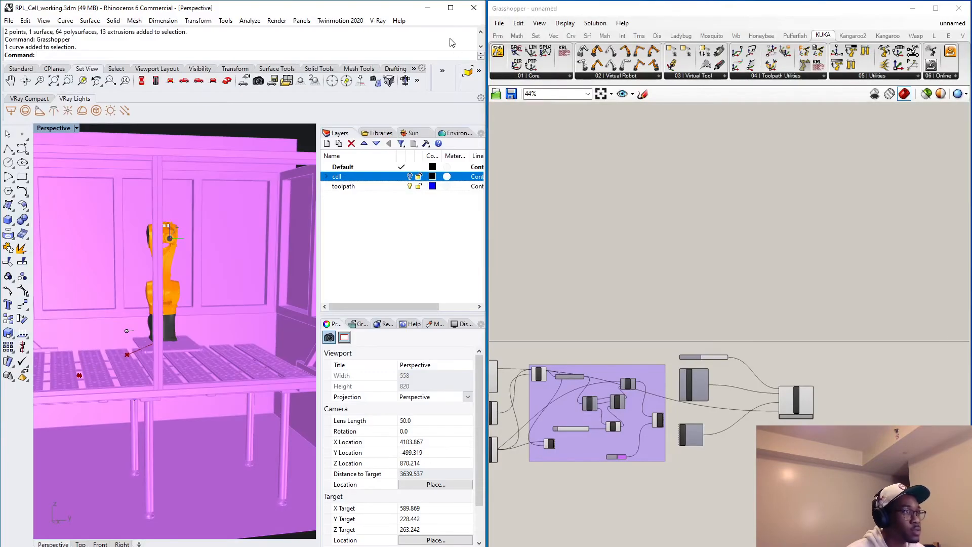
{"action": "left_click", "coordinate": [451, 8]}
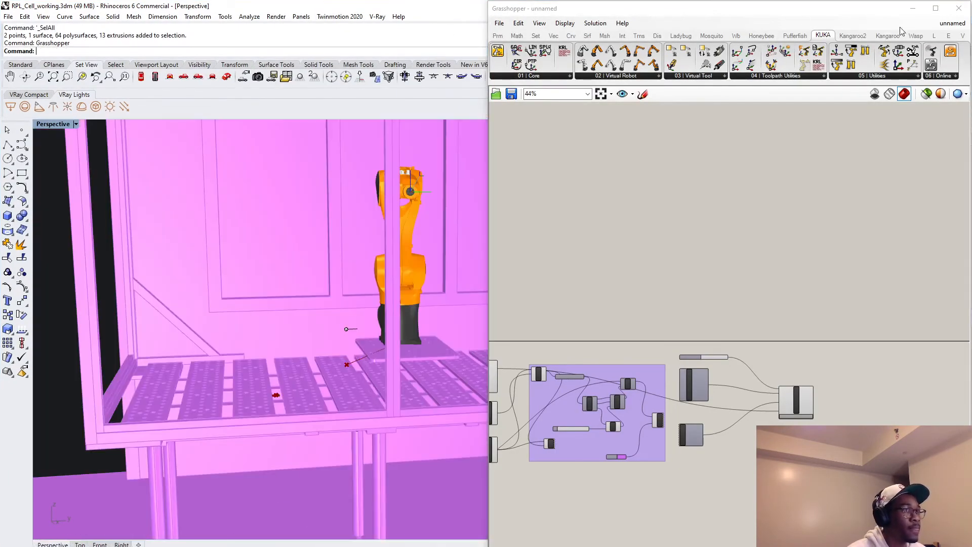
{"action": "left_click", "coordinate": [913, 8]}
Bring Grasshopper back up, turn off the preview of the working cell's Preview component, and minimize Grasshopper again.
{"action": "scroll", "coordinate": [528, 330], "scroll_direction": "down", "scroll_amount": 3}
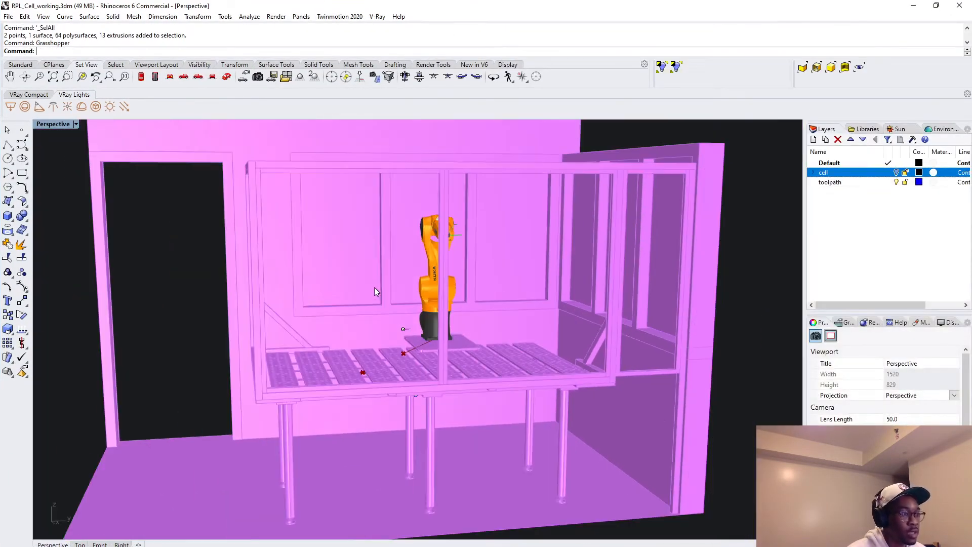
{"action": "scroll", "coordinate": [375, 287], "scroll_direction": "down", "scroll_amount": 5}
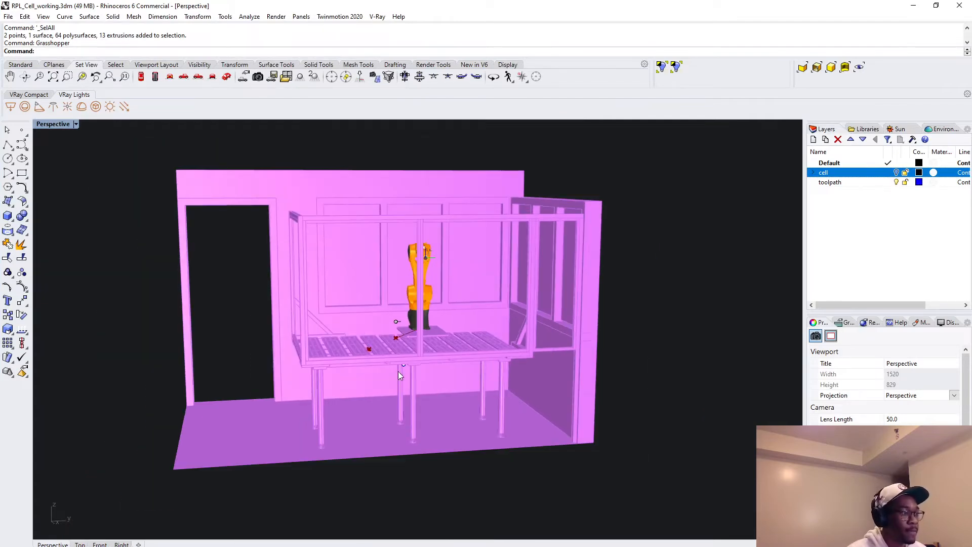
{"action": "right_click_drag", "start_coordinate": [398, 372], "coordinate": [610, 400]}
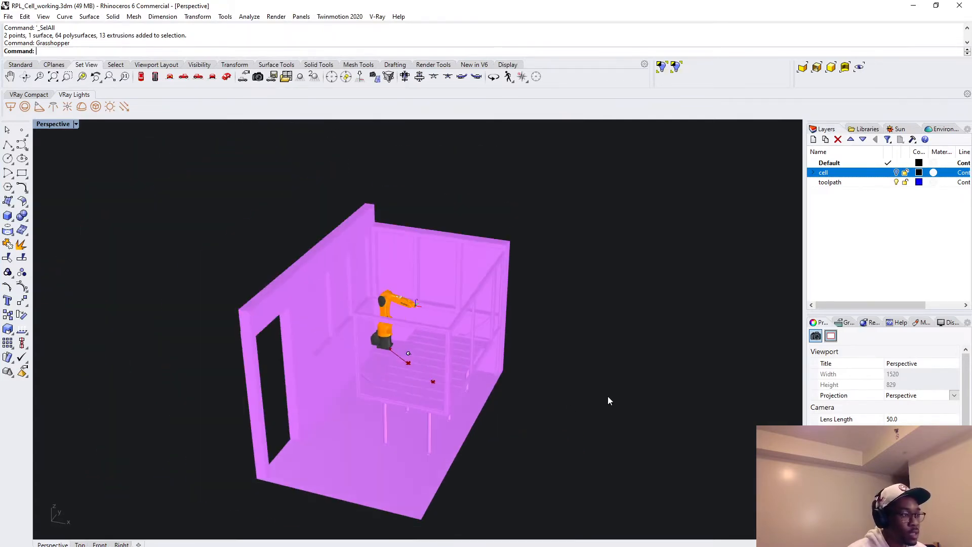
{"action": "type", "text": "Grasshopper"}
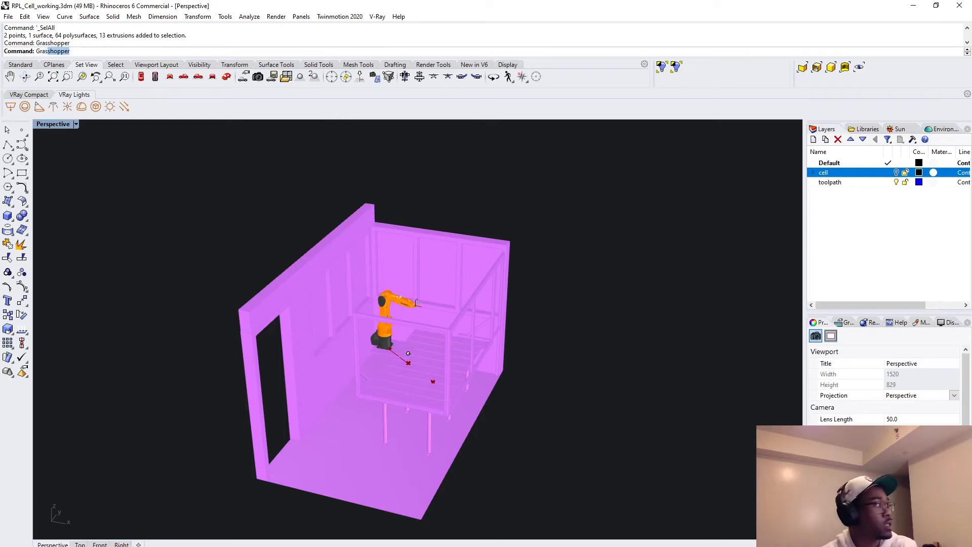
{"action": "key", "text": "Return"}
{"action": "scroll", "coordinate": [658, 430], "scroll_direction": "up", "scroll_amount": 6}
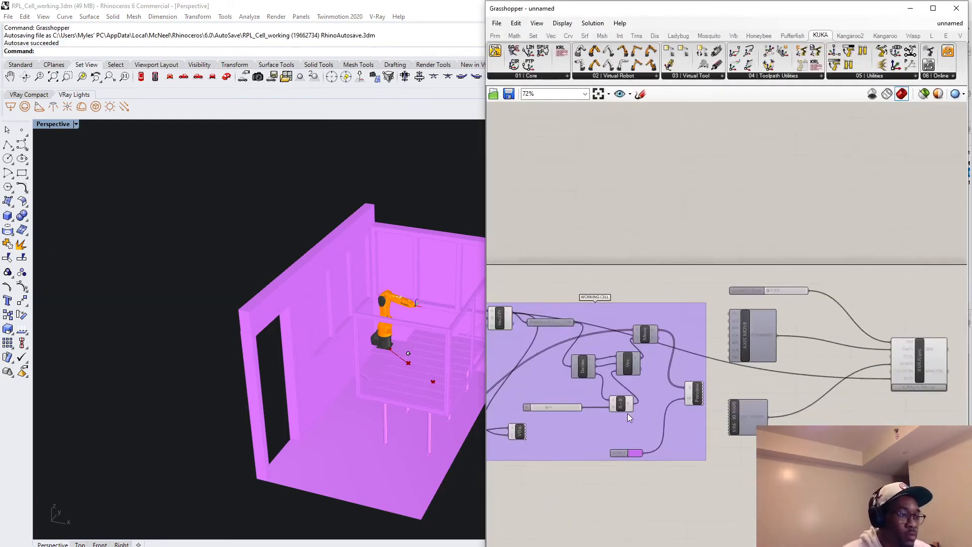
{"action": "left_click", "coordinate": [740, 389]}
{"action": "right_click", "coordinate": [740, 389]}
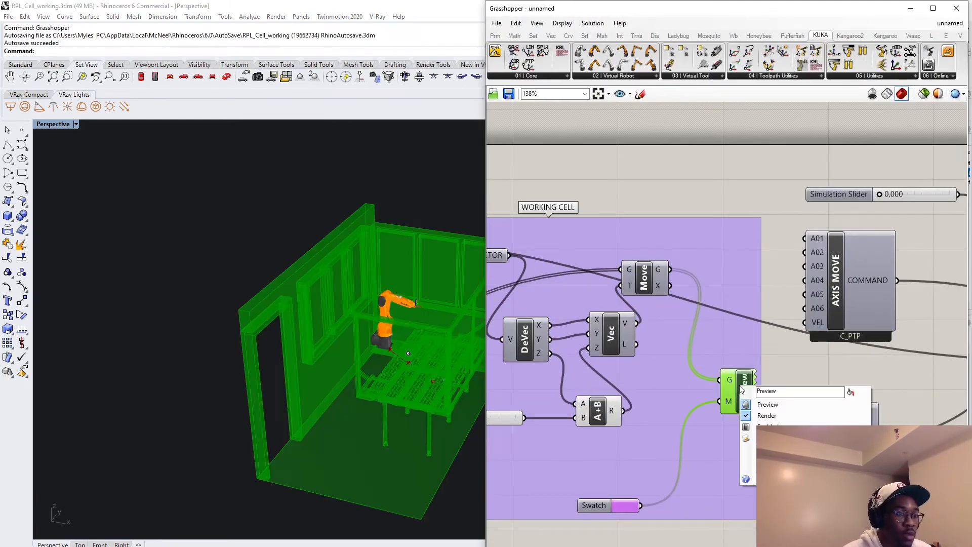
{"action": "left_click", "coordinate": [768, 404]}
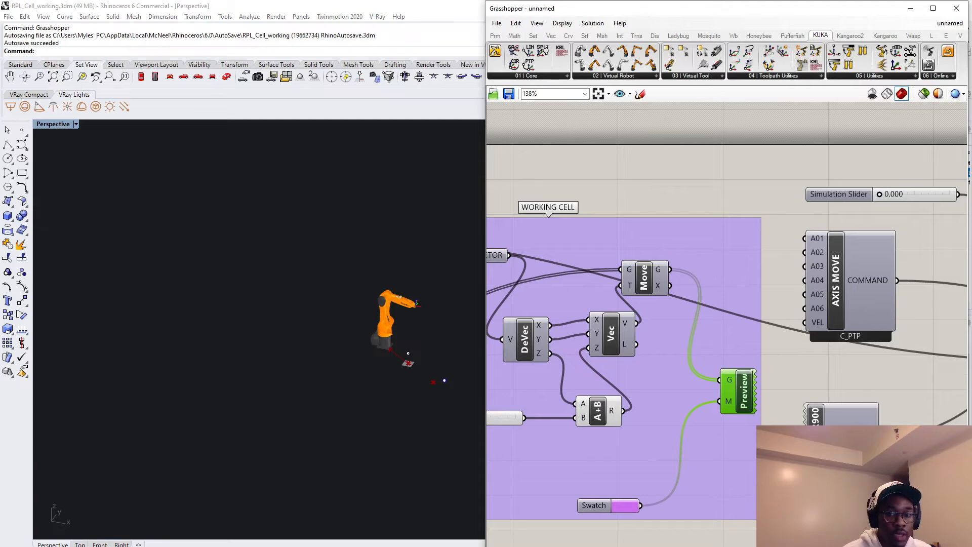
{"action": "left_click", "coordinate": [910, 8]}
Start importing a file and browse to 05_INDEPENDENT STUDY, 2021, KUKA, CONDOCS, KUKA PRC LICENSE in the Dropbox folder.
{"action": "right_click_drag", "start_coordinate": [546, 352], "coordinate": [494, 372]}
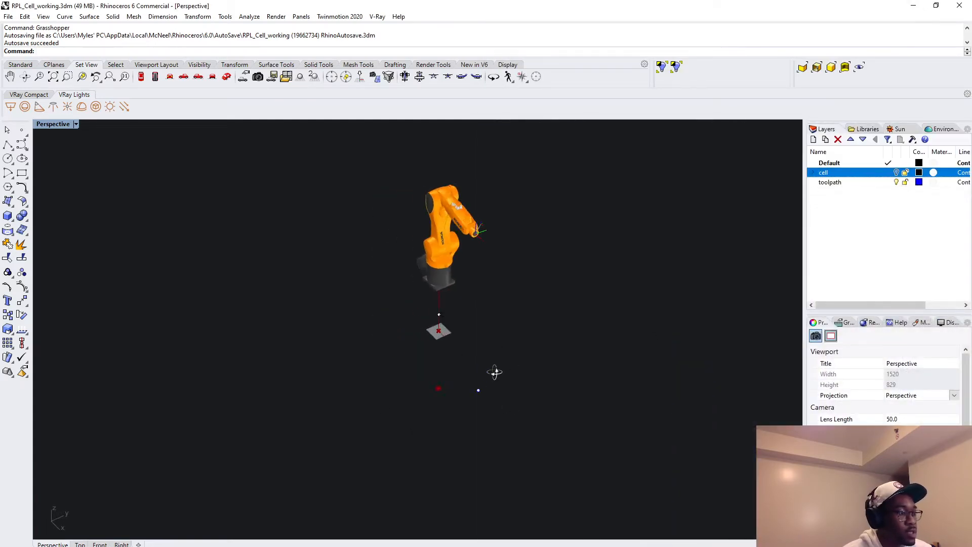
{"action": "scroll", "coordinate": [445, 429], "scroll_direction": "up", "scroll_amount": 4}
{"action": "scroll", "coordinate": [440, 273], "scroll_direction": "up", "scroll_amount": 2}
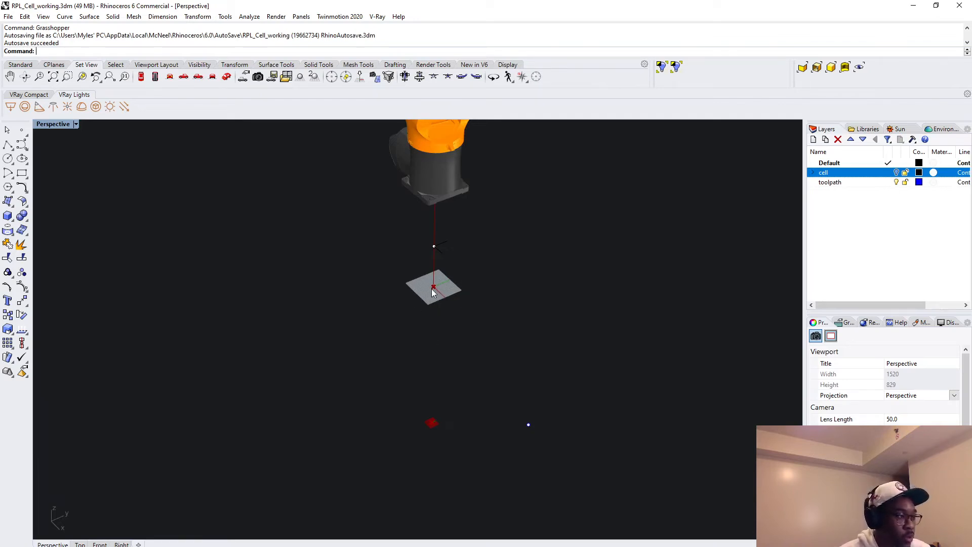
{"action": "left_click", "coordinate": [8, 16]}
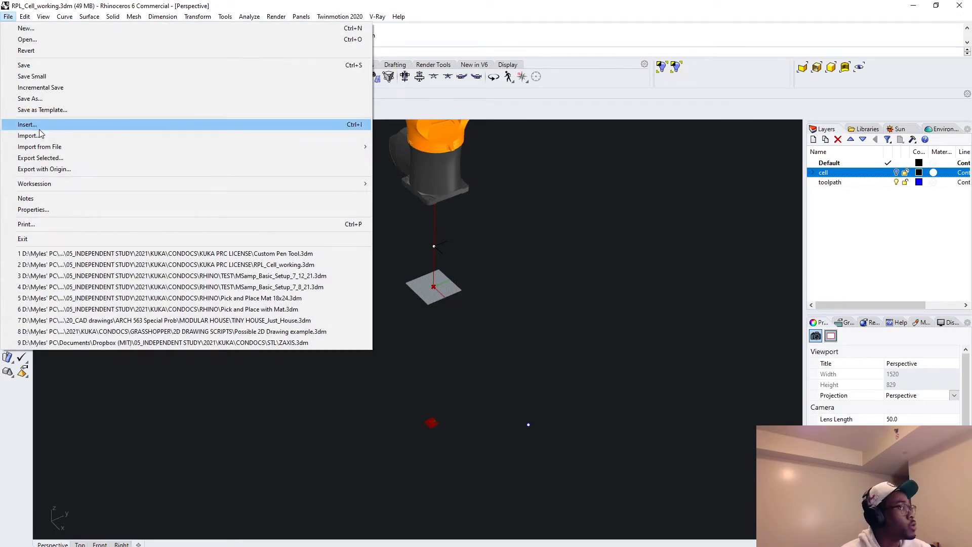
{"action": "left_click", "coordinate": [30, 136]}
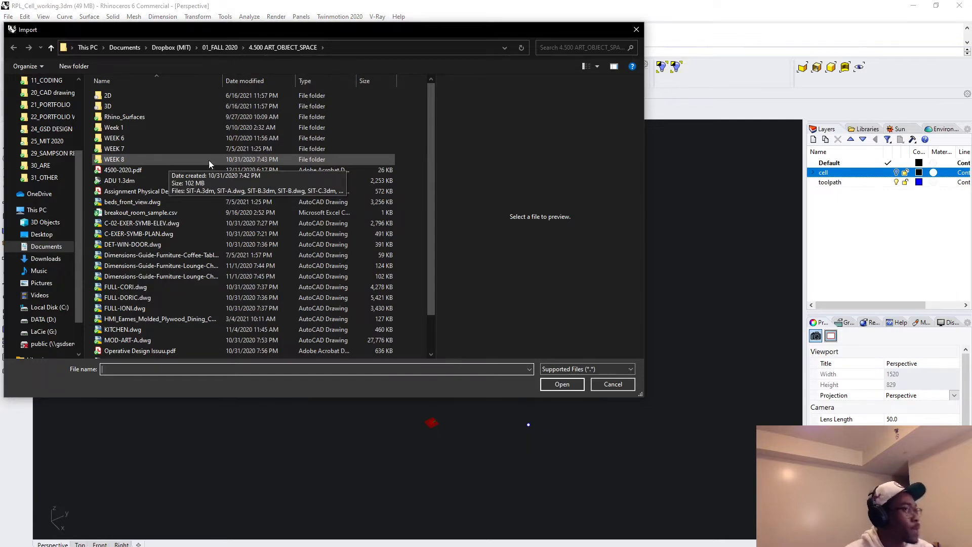
{"action": "left_click", "coordinate": [223, 47]}
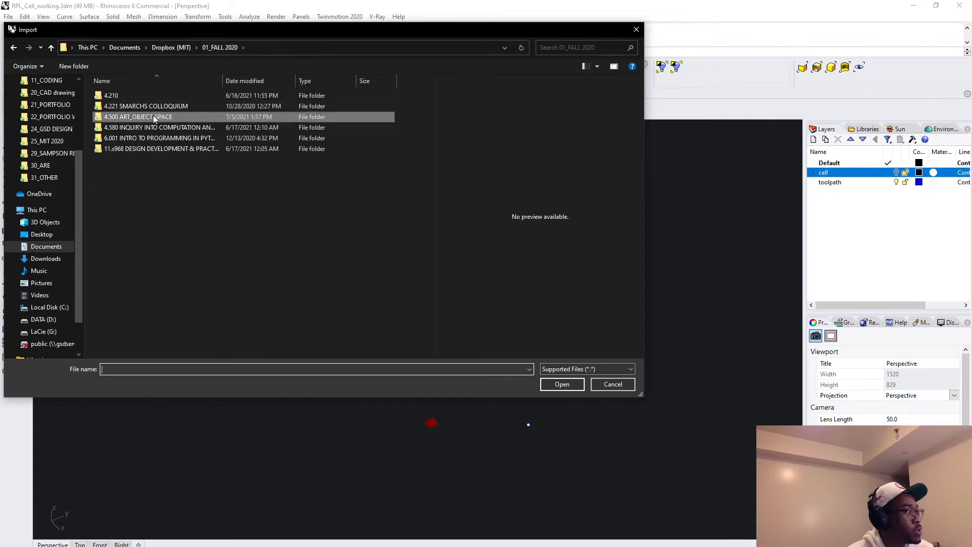
{"action": "left_click", "coordinate": [172, 47]}
{"action": "left_click", "coordinate": [160, 127]}
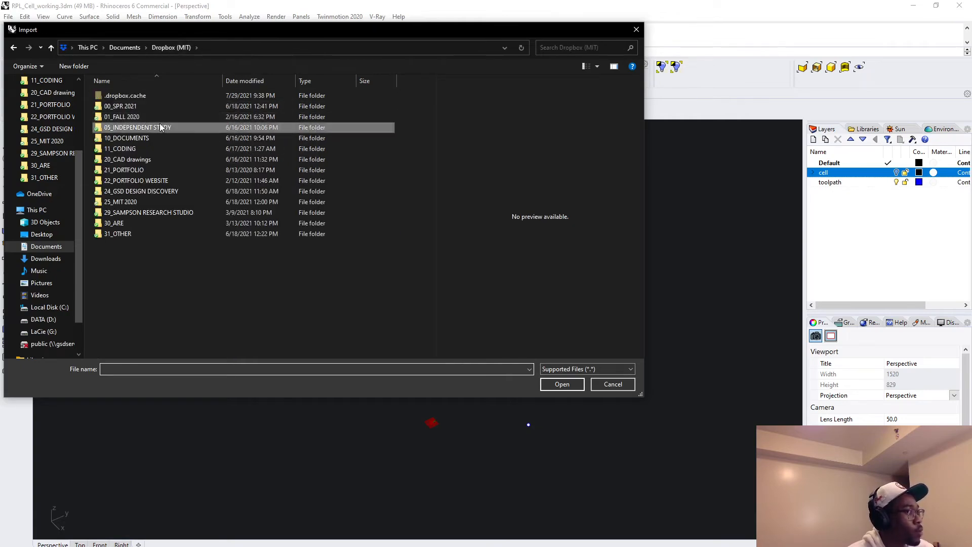
{"action": "double_click", "coordinate": [155, 128]}
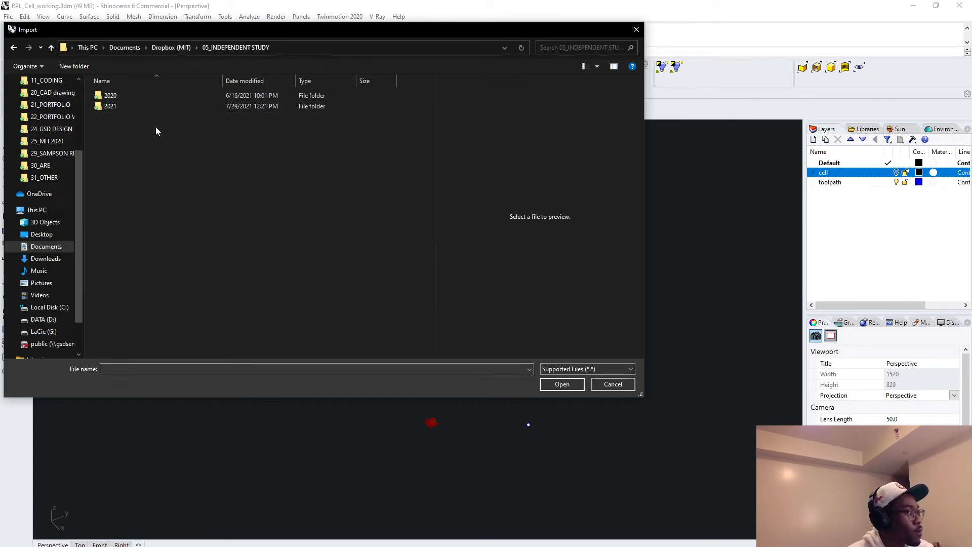
{"action": "double_click", "coordinate": [119, 107]}
{"action": "double_click", "coordinate": [119, 107]}
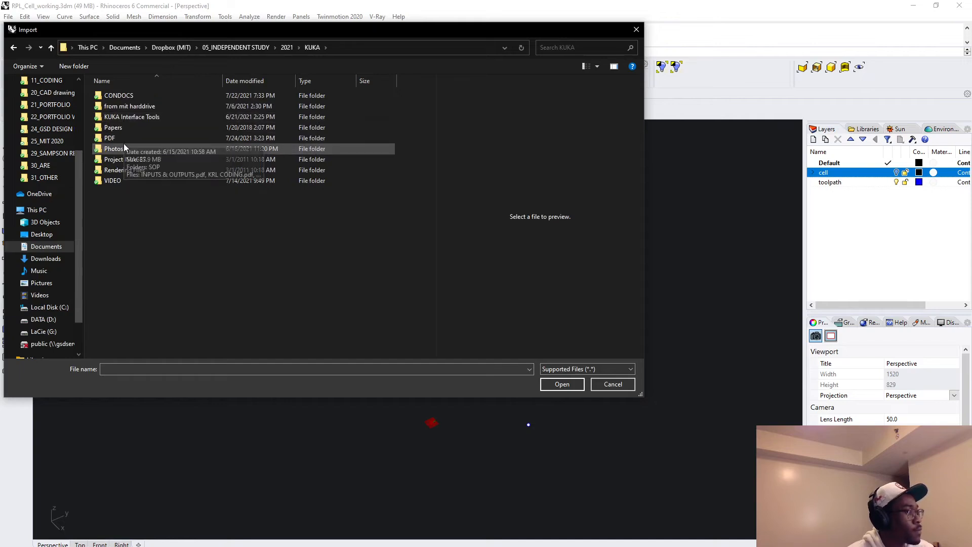
{"action": "left_click", "coordinate": [130, 98]}
{"action": "double_click", "coordinate": [130, 98]}
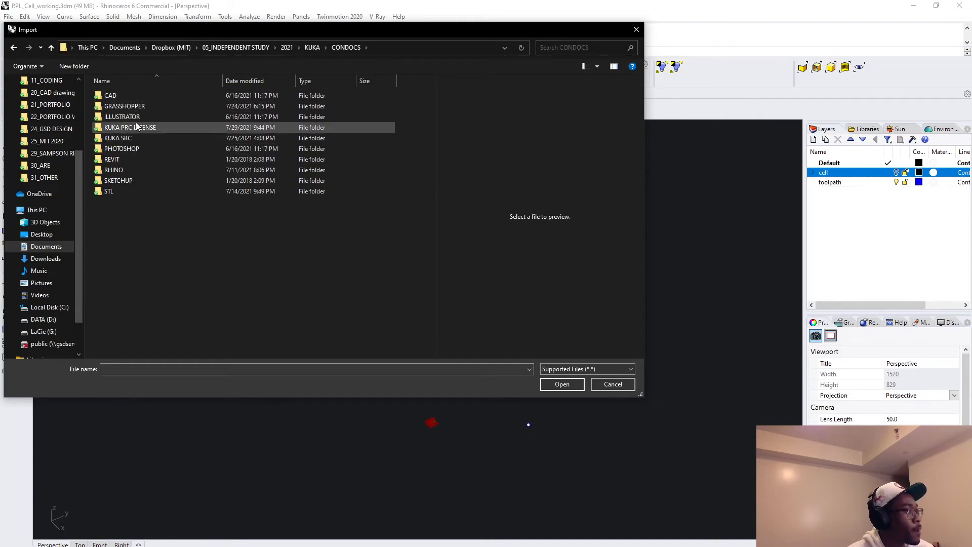
{"action": "double_click", "coordinate": [138, 126]}
Import Custom Pen Tool.3dm into the robot cell model.
{"action": "left_click", "coordinate": [151, 97]}
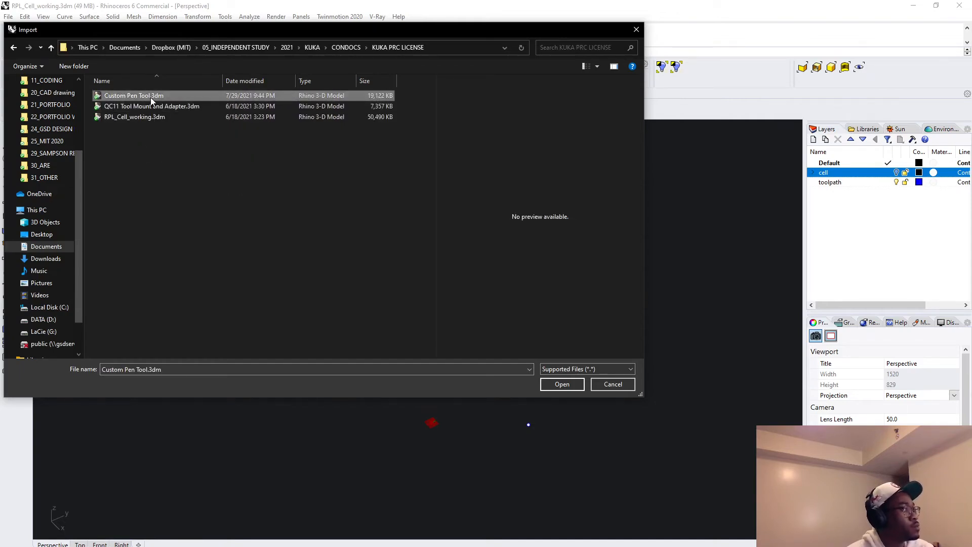
{"action": "left_click", "coordinate": [562, 384]}
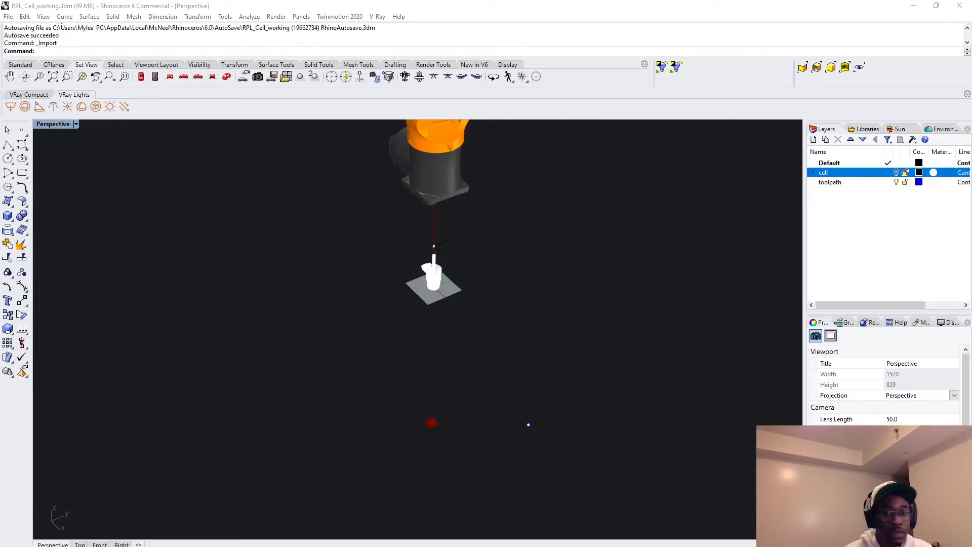
{"action": "left_click", "coordinate": [699, 369]}
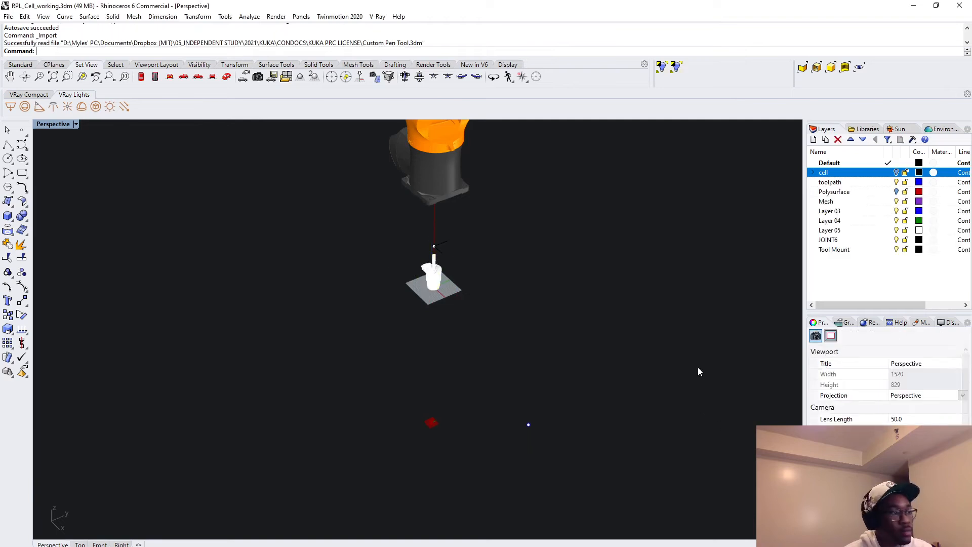
Select the point and two curves just above the pen tip and delete them.
{"action": "mouse_move", "coordinate": [439, 348]}
{"action": "right_mouse_down"}
{"action": "mouse_move", "coordinate": [477, 341]}
{"action": "mouse_move", "coordinate": [501, 321]}
{"action": "mouse_move", "coordinate": [603, 300]}
{"action": "mouse_move", "coordinate": [523, 272]}
{"action": "mouse_move", "coordinate": [530, 266]}
{"action": "right_mouse_up"}
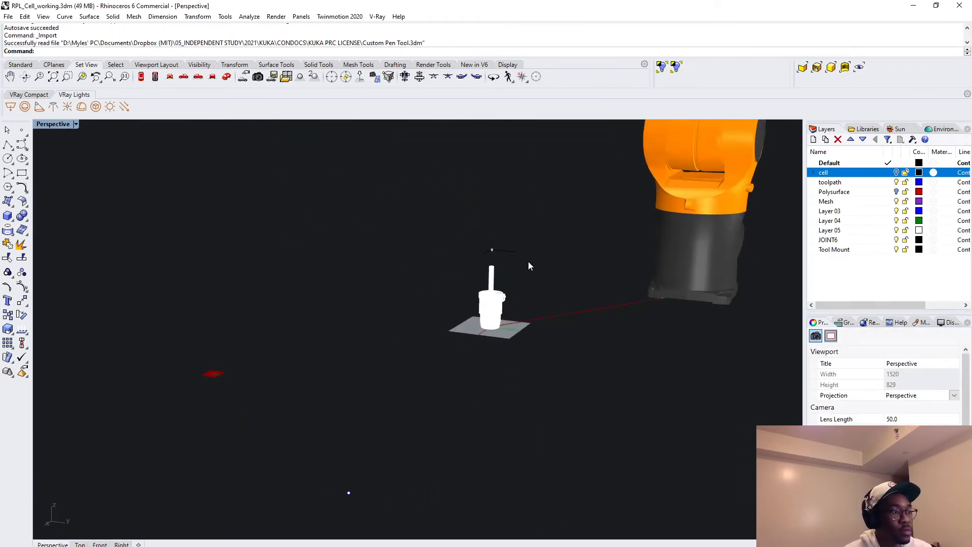
{"action": "scroll", "coordinate": [502, 254], "scroll_direction": "up", "scroll_amount": 2}
{"action": "left_click_drag", "start_coordinate": [539, 267], "coordinate": [484, 237]}
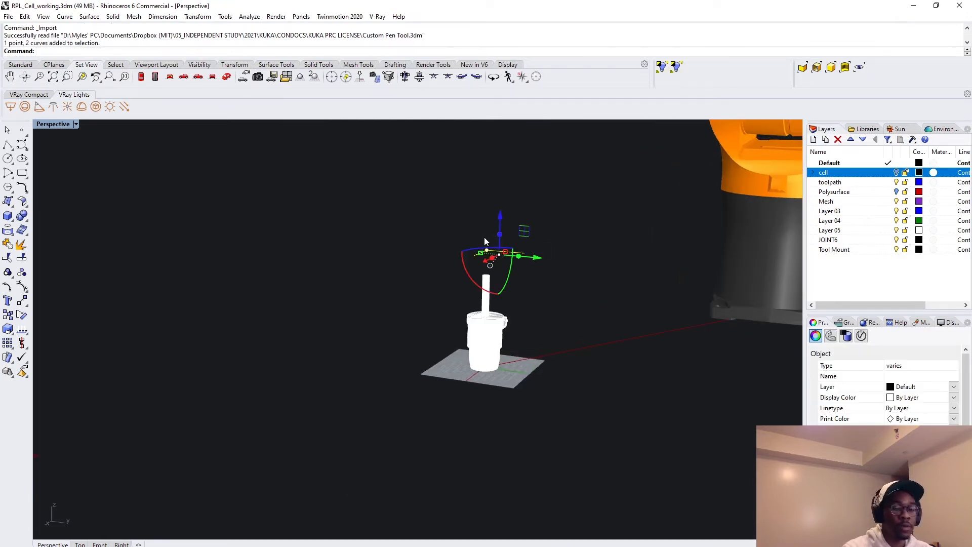
{"action": "key", "text": "Delete"}
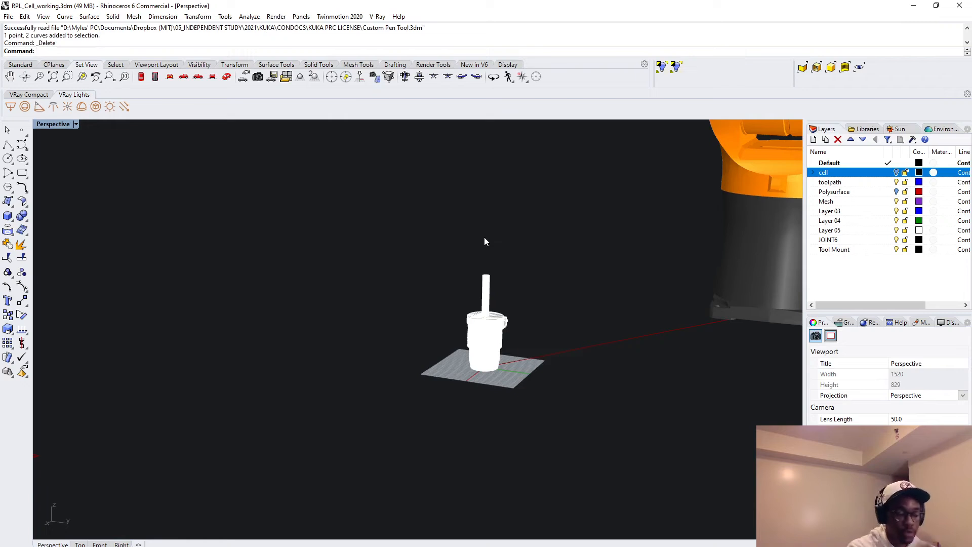
Select the imported pen tool mesh, reopen Grasshopper and inspect the TOOL input of the KUKA|prc Core component.
{"action": "right_click_drag", "start_coordinate": [505, 242], "coordinate": [471, 228]}
{"action": "left_click_drag", "start_coordinate": [407, 252], "coordinate": [548, 391]}
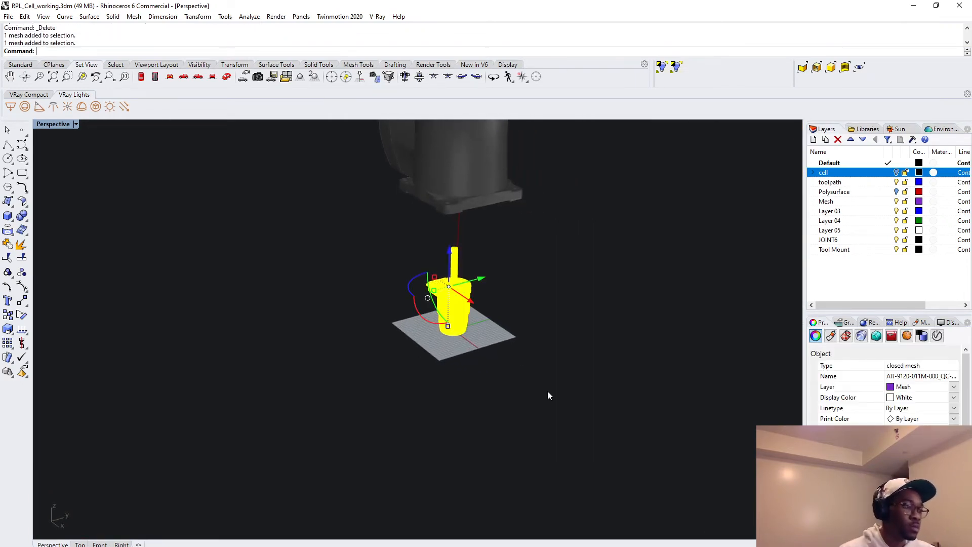
{"action": "type", "text": "Grasshopper"}
{"action": "key", "text": "Return"}
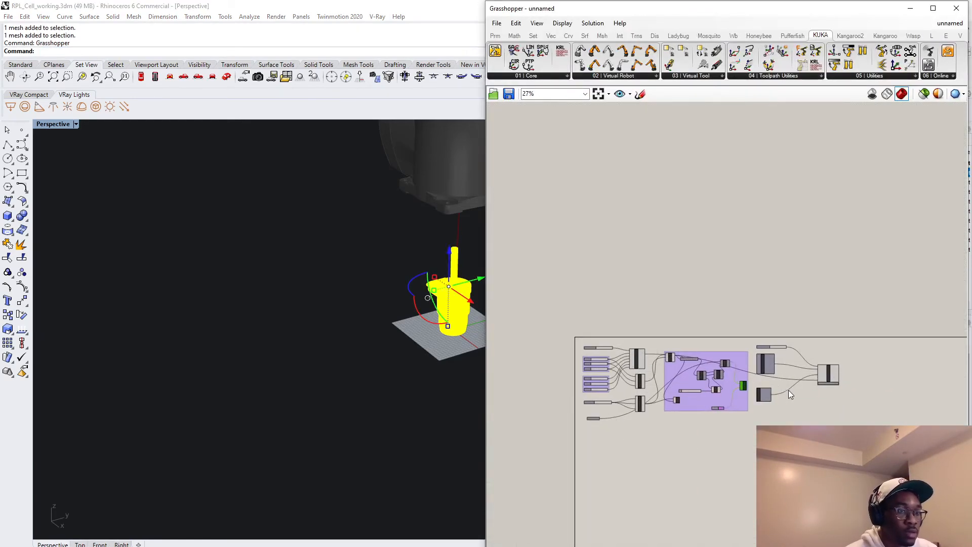
{"action": "scroll", "coordinate": [857, 361], "scroll_direction": "up", "scroll_amount": 6}
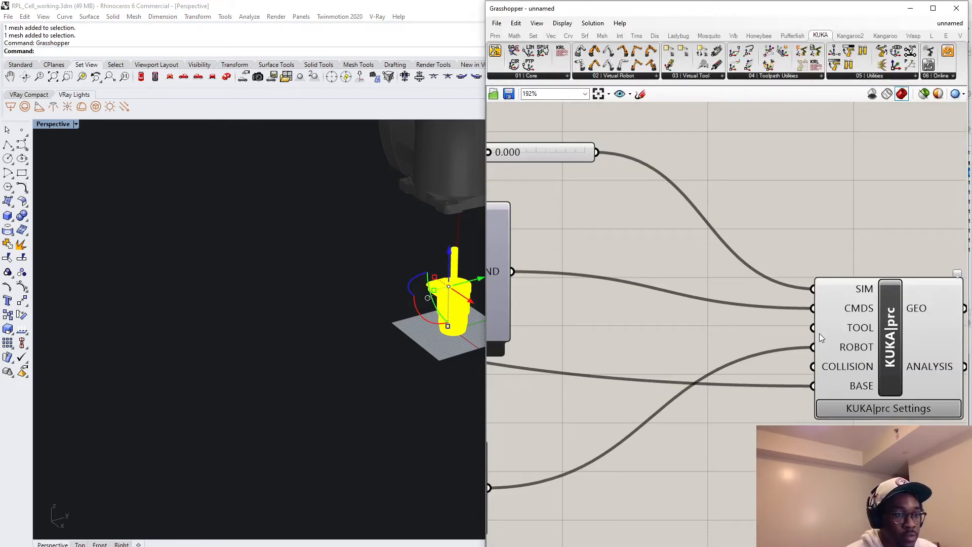
{"action": "scroll", "coordinate": [820, 339], "scroll_direction": "down", "scroll_amount": 9}
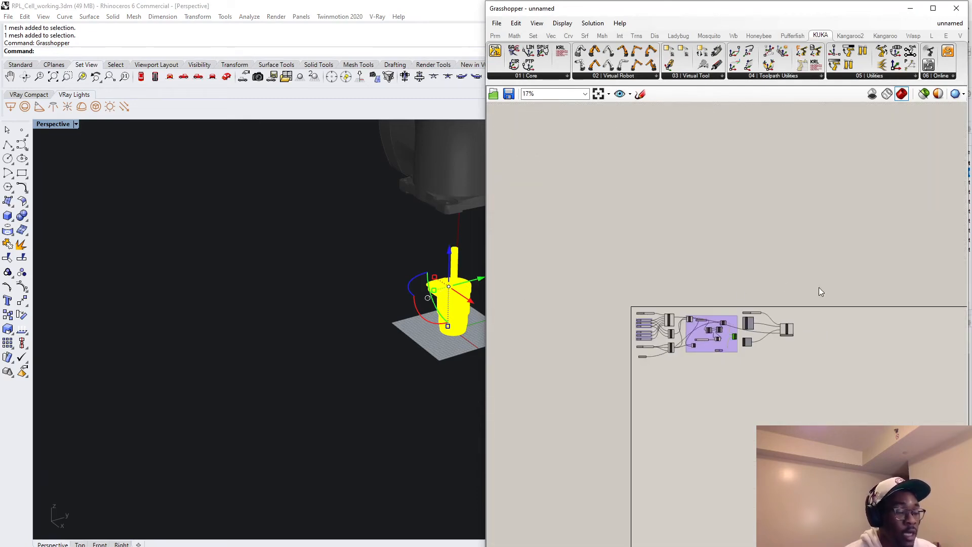
{"action": "scroll", "coordinate": [691, 363], "scroll_direction": "up", "scroll_amount": 3}
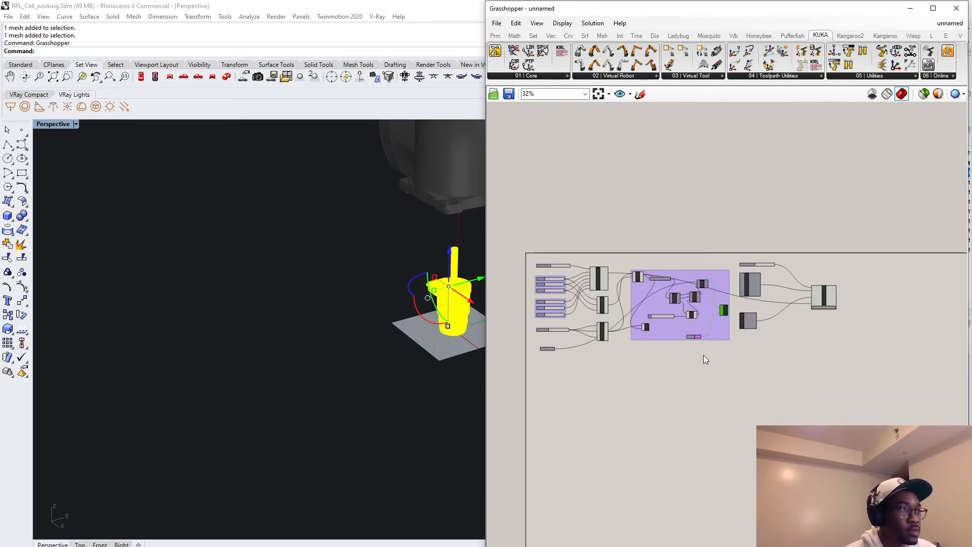
Save the Grasshopper definition as KUKAprc_RPL_Template in the KUKA PRC LICENSE folder.
{"action": "left_click", "coordinate": [499, 24]}
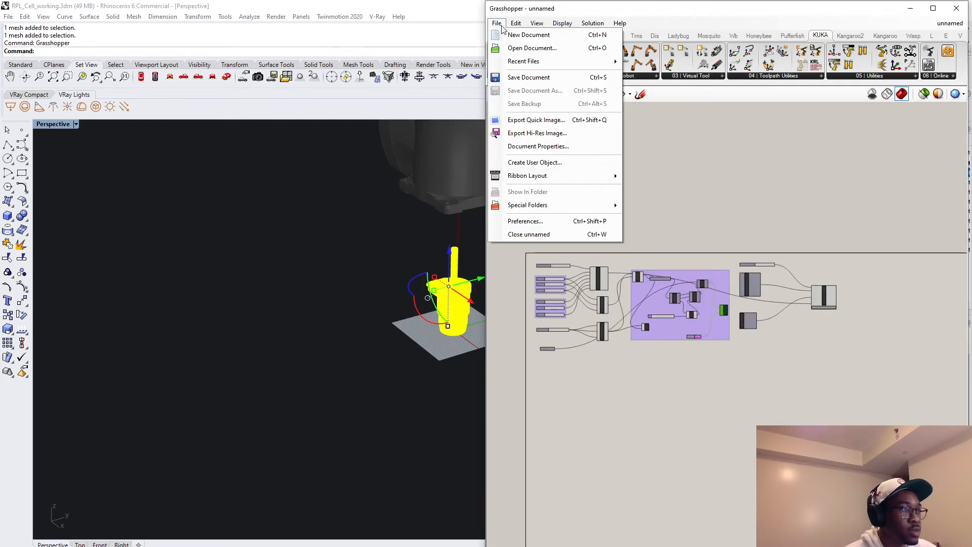
{"action": "left_click", "coordinate": [541, 78]}
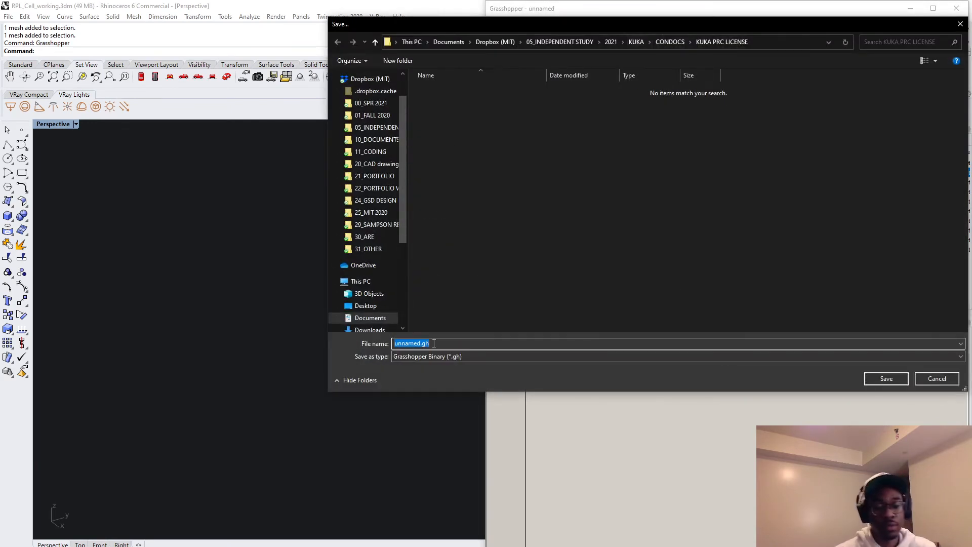
{"action": "key", "text": "BackSpace"}
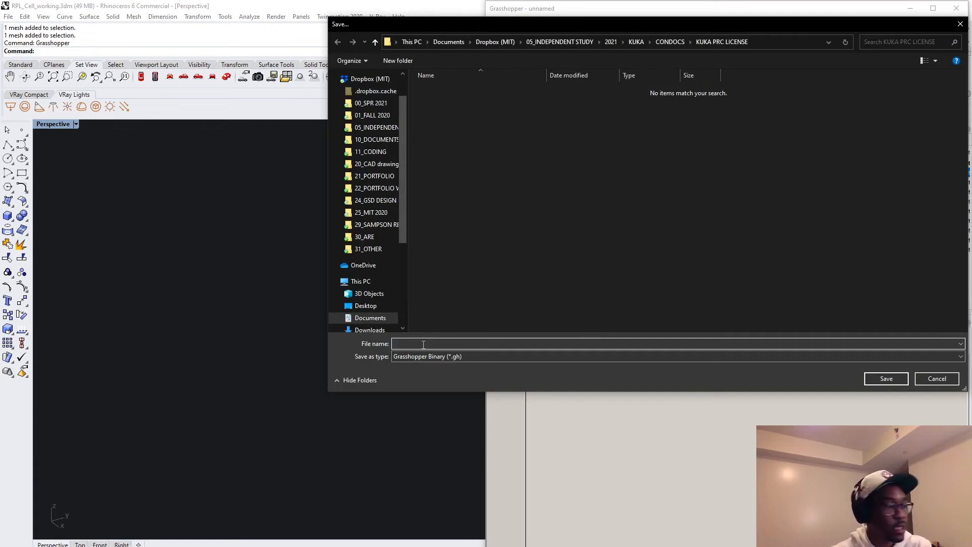
{"action": "type", "text": "K"}
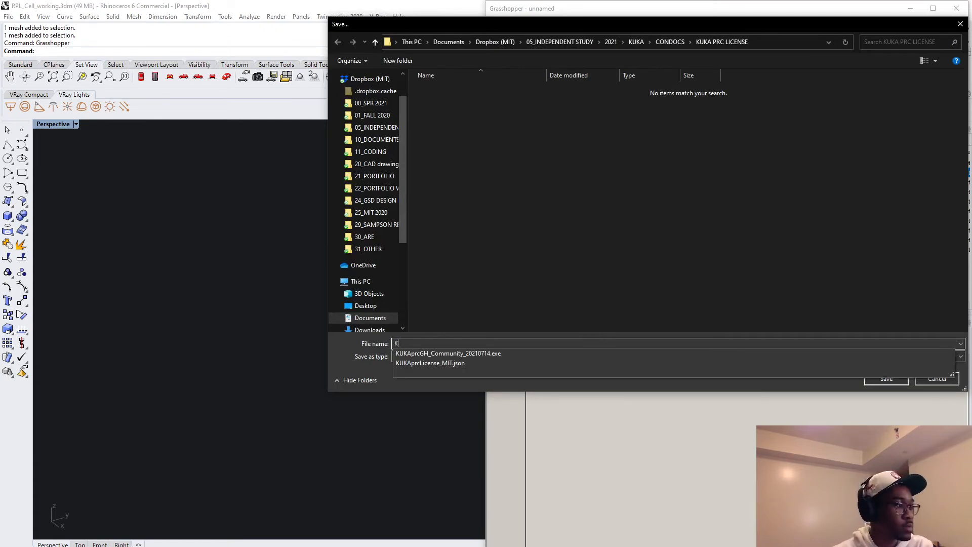
{"action": "type", "text": "UK"}
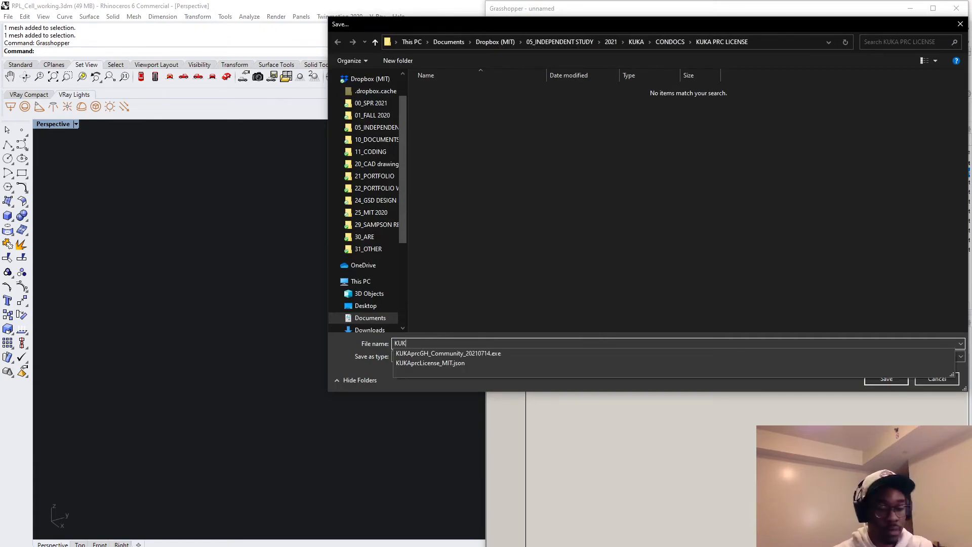
{"action": "type", "text": "Aprc"}
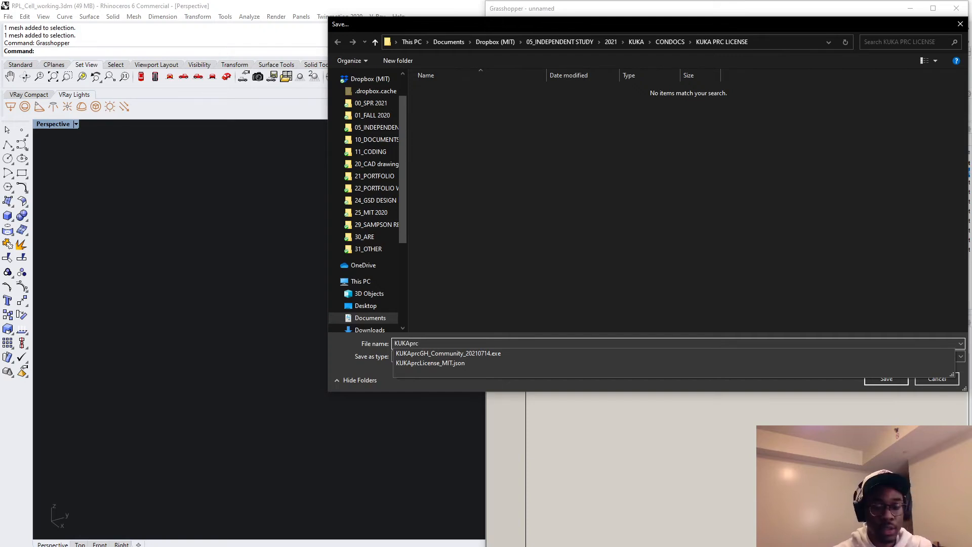
{"action": "type", "text": "_PR"}
{"action": "key", "text": "BackSpace"}
{"action": "key", "text": "BackSpace"}
{"action": "type", "text": "RP"}
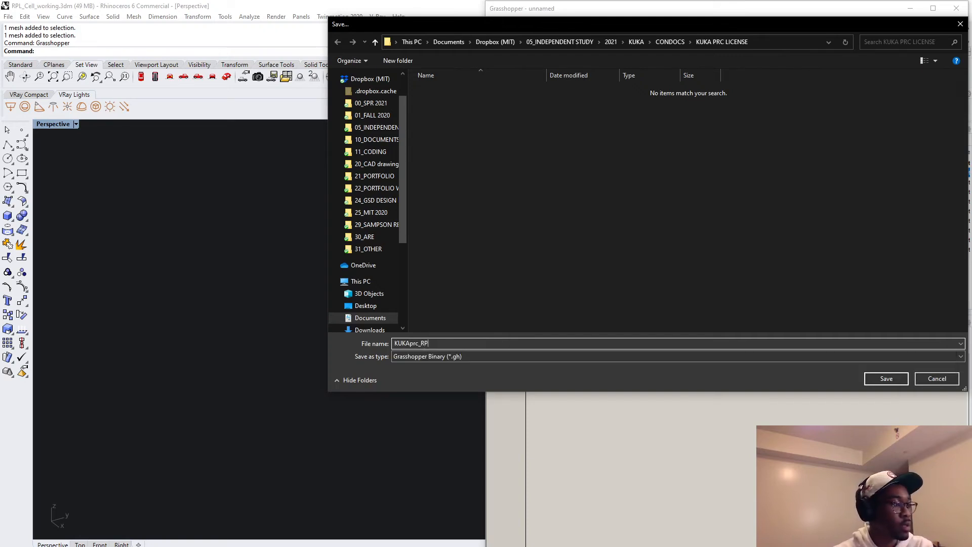
{"action": "type", "text": "L_Template"}
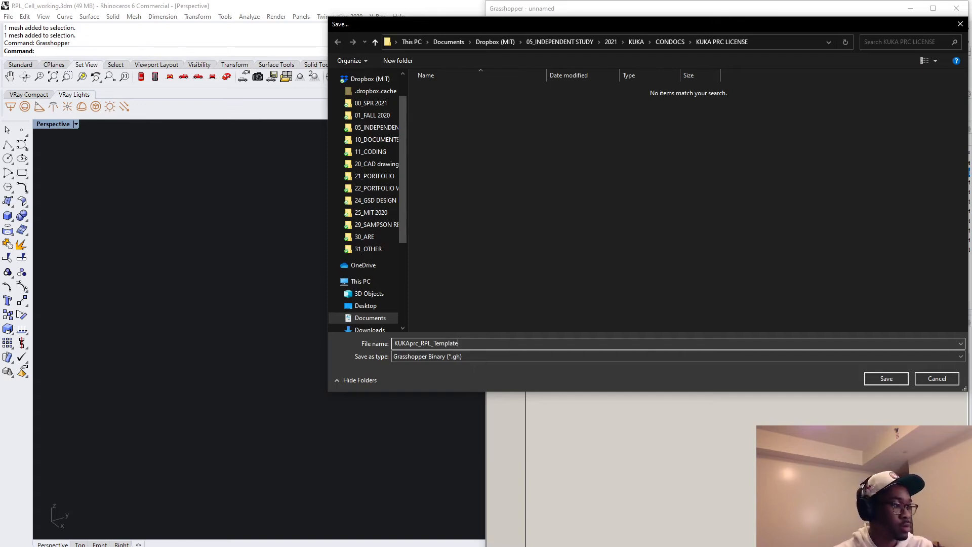
{"action": "left_click", "coordinate": [421, 343]}
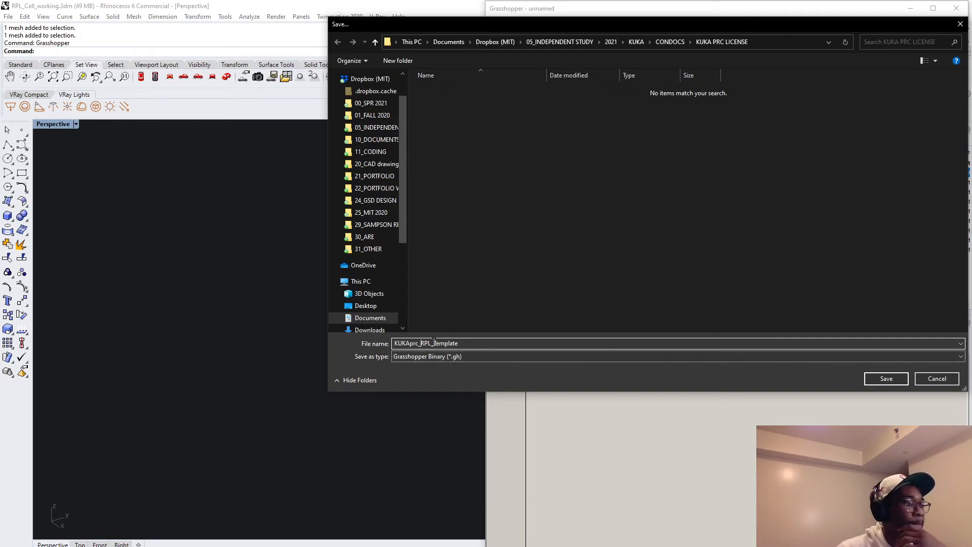
{"action": "left_click", "coordinate": [878, 380]}
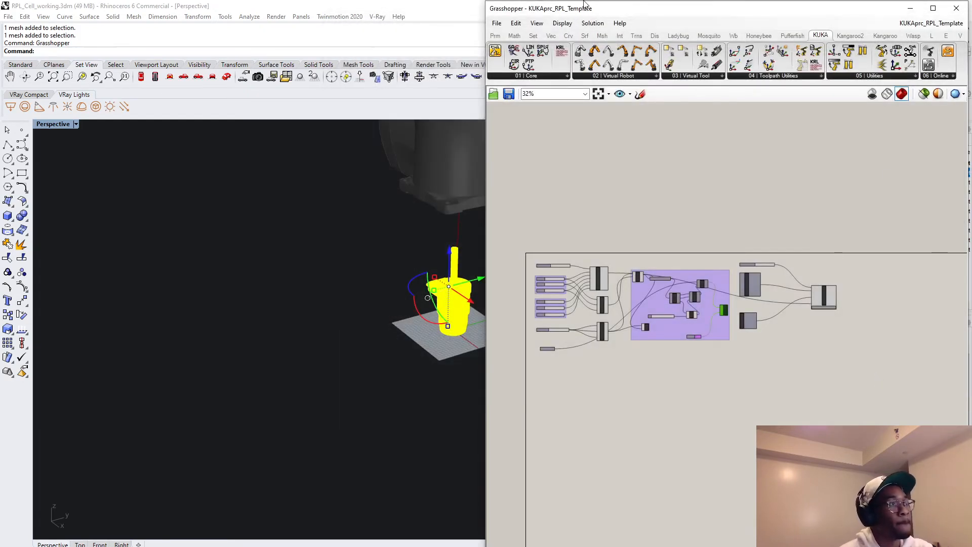
Add a Geometry parameter below the WORKING CELL group and assign the selected pen tool mesh to it.
{"action": "scroll", "coordinate": [644, 355], "scroll_direction": "down", "scroll_amount": 2}
{"action": "scroll", "coordinate": [708, 346], "scroll_direction": "up", "scroll_amount": 2}
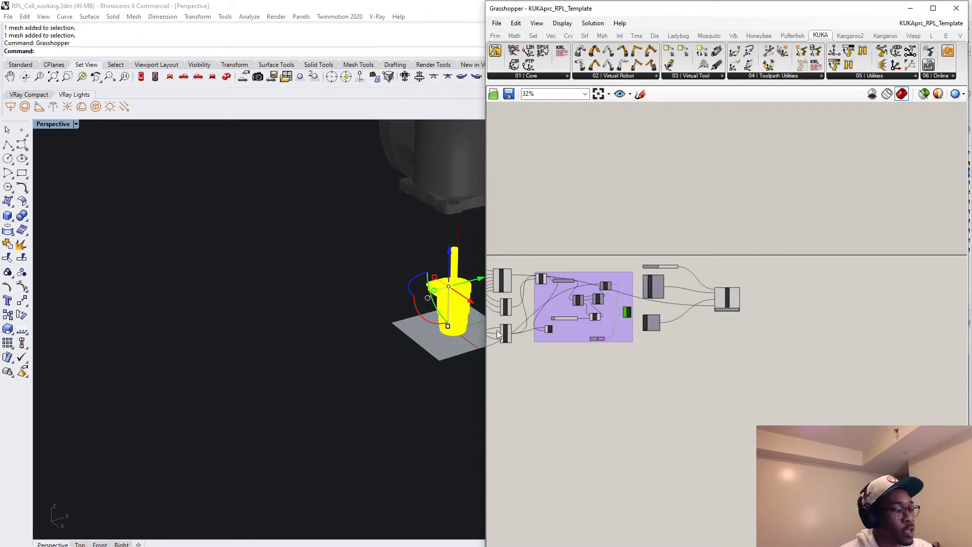
{"action": "double_click", "coordinate": [591, 375]}
{"action": "type", "text": "g"}
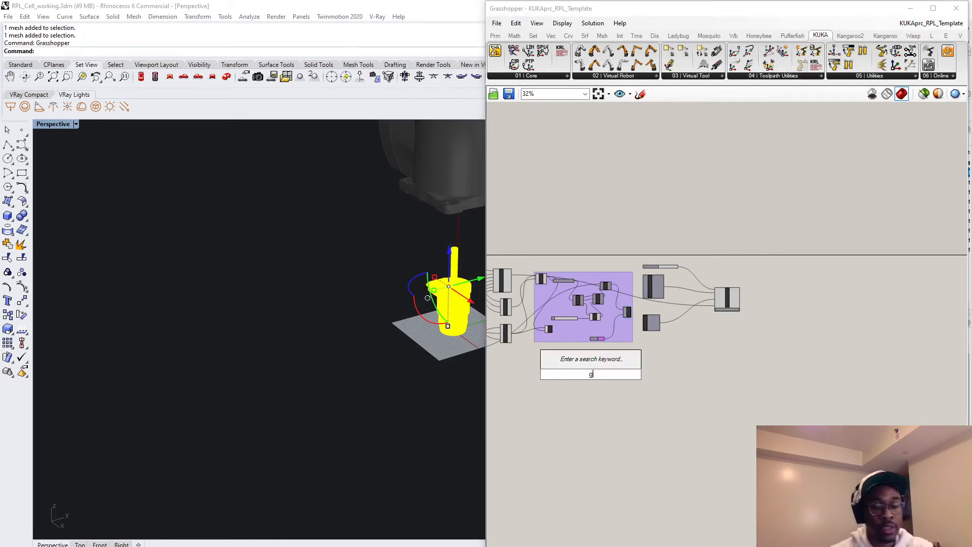
{"action": "type", "text": "eo"}
{"action": "key", "text": "Return"}
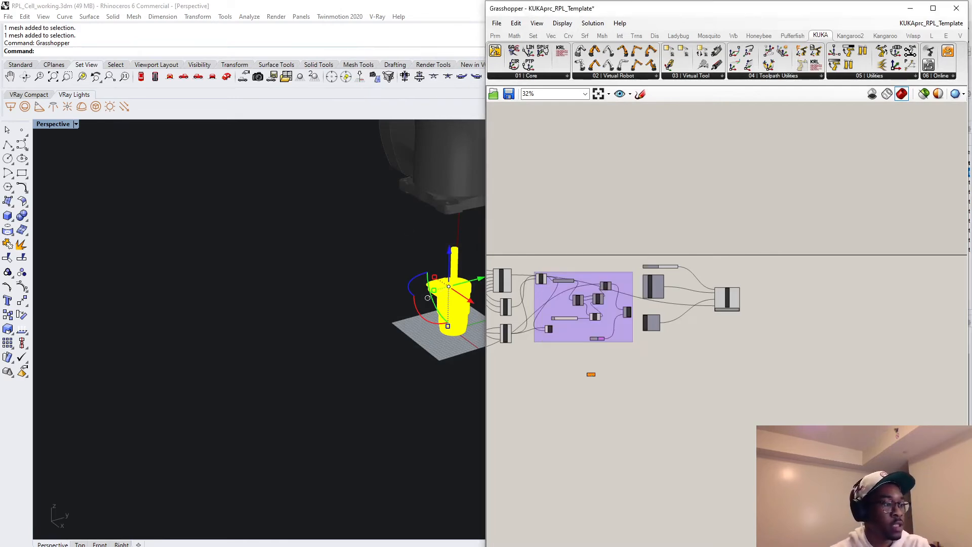
{"action": "right_click", "coordinate": [590, 374]}
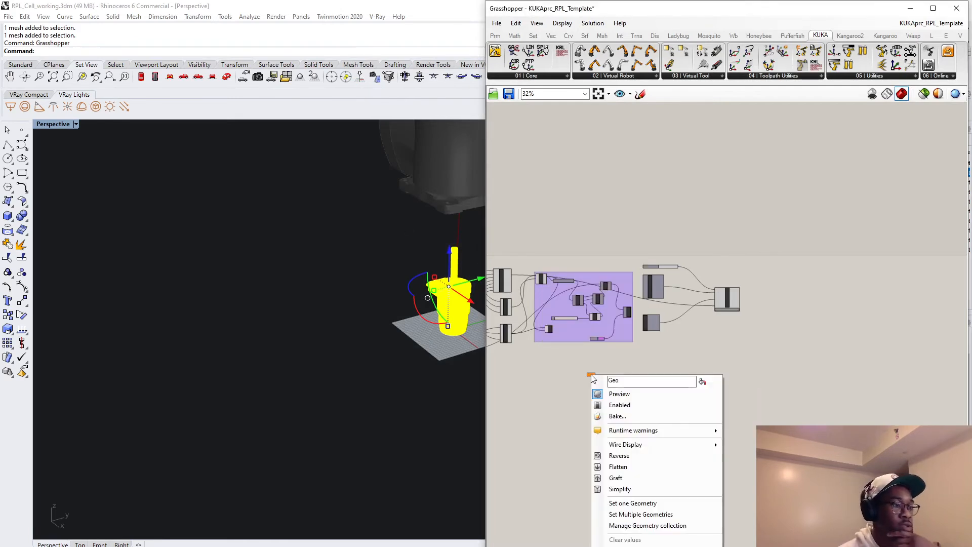
{"action": "left_click", "coordinate": [655, 505]}
Search for "custom tool" and add the Custom Tool - KUKA|prc component beside the Geometry parameter.
{"action": "scroll", "coordinate": [612, 381], "scroll_direction": "up", "scroll_amount": 4}
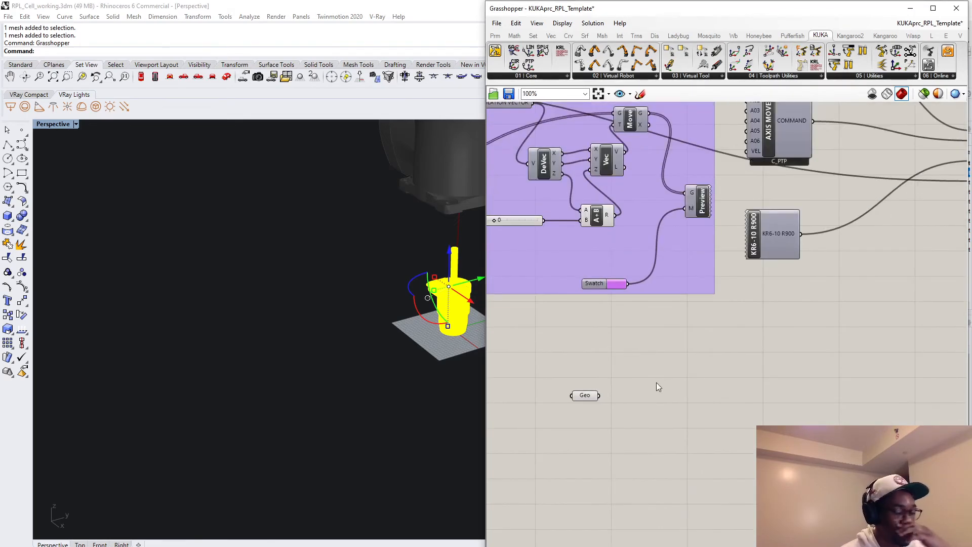
{"action": "scroll", "coordinate": [659, 390], "scroll_direction": "down", "scroll_amount": 2}
{"action": "scroll", "coordinate": [666, 414], "scroll_direction": "up", "scroll_amount": 3}
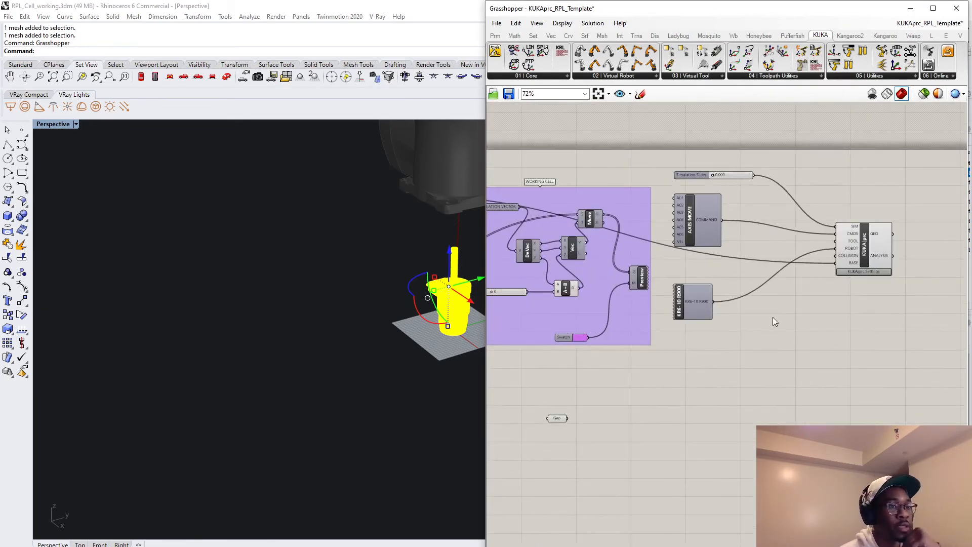
{"action": "double_click", "coordinate": [667, 407]}
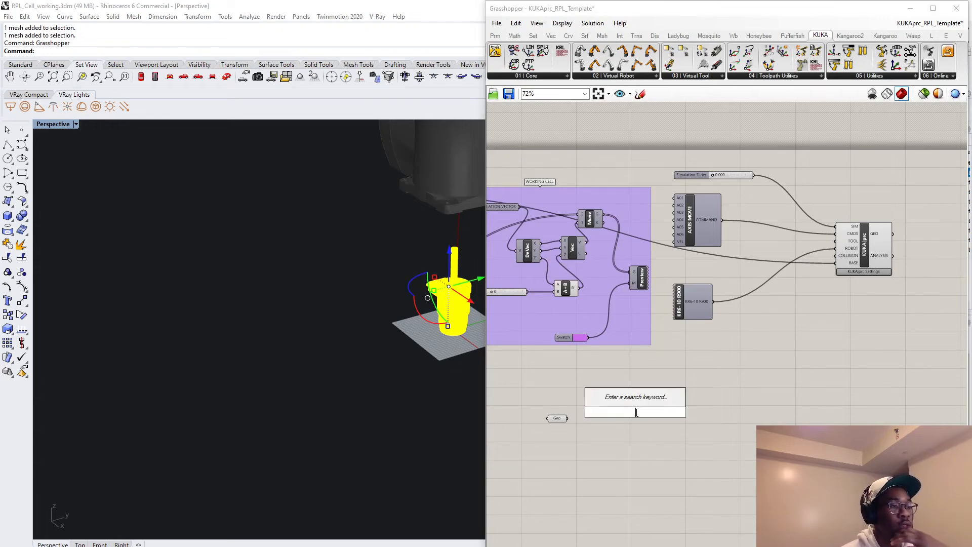
{"action": "type", "text": "custm"}
{"action": "scroll", "coordinate": [667, 407], "scroll_direction": "down", "scroll_amount": 1}
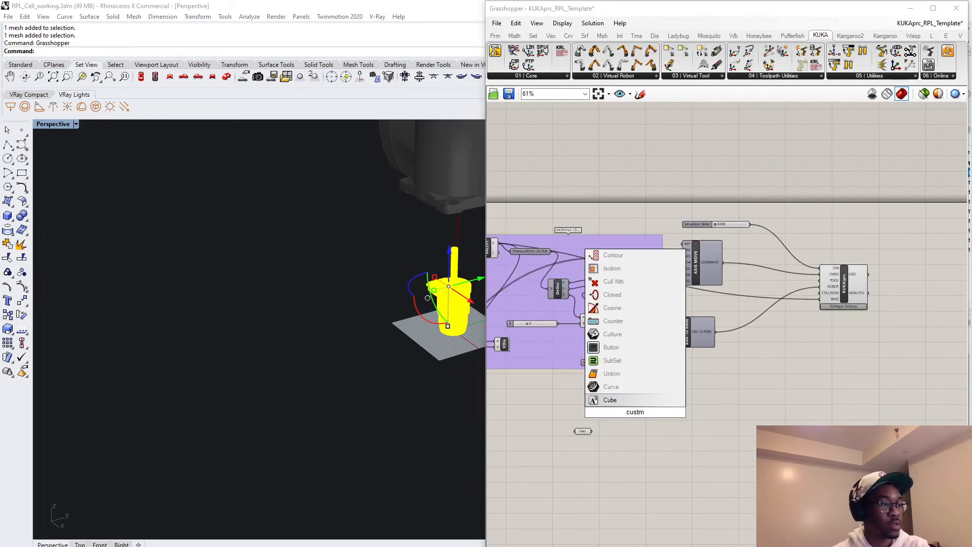
{"action": "key", "text": "BackSpace"}
{"action": "type", "text": "om too"}
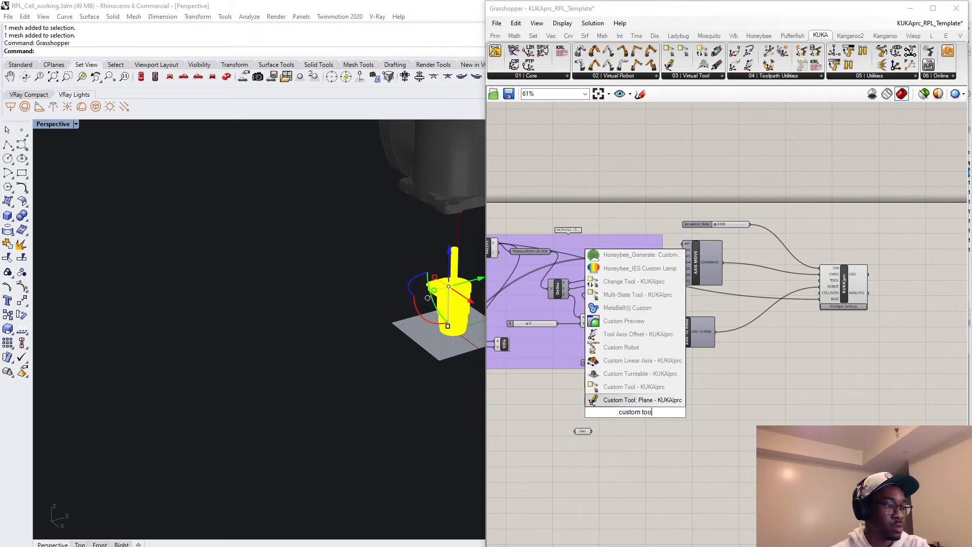
{"action": "type", "text": "l"}
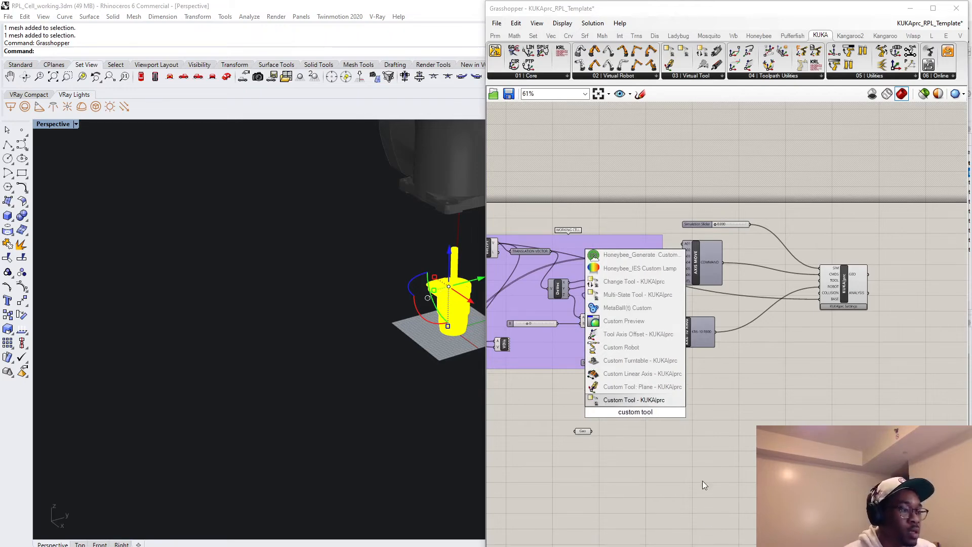
{"action": "left_click", "coordinate": [658, 400]}
{"action": "scroll", "coordinate": [648, 432], "scroll_direction": "up", "scroll_amount": 3}
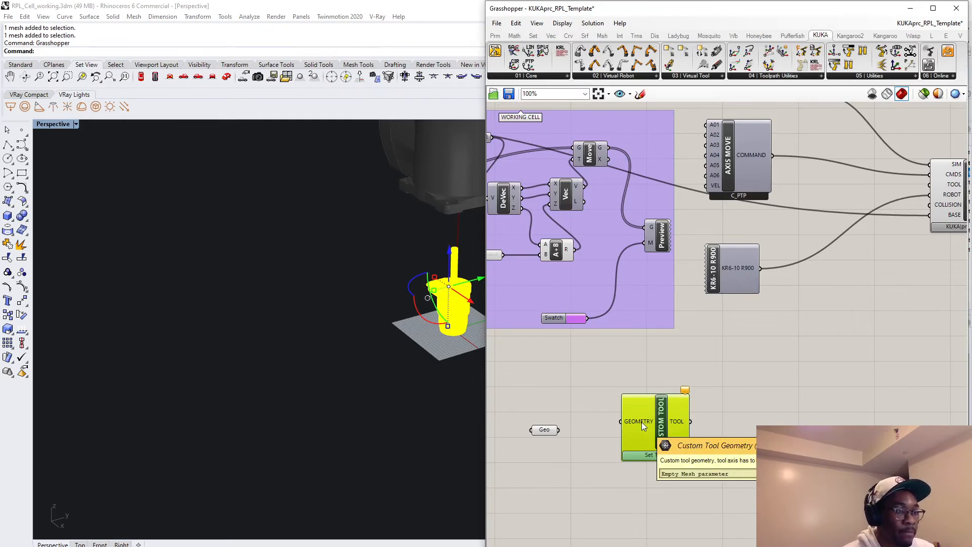
Connect the Geometry parameter to the Custom Tool's GEOMETRY input, and its TOOL output to the TOOL input of the KUKA|prc Core.
{"action": "scroll", "coordinate": [642, 422], "scroll_direction": "up", "scroll_amount": 2}
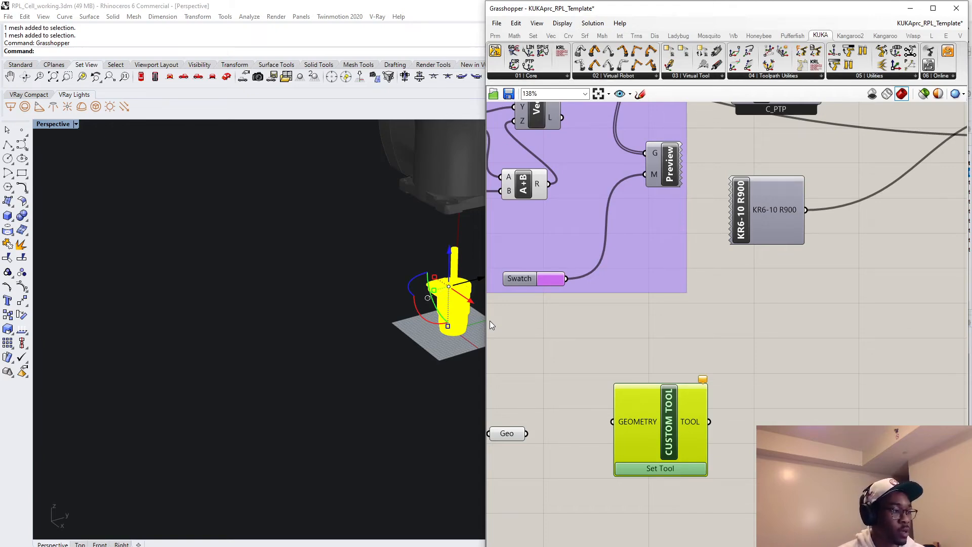
{"action": "scroll", "coordinate": [661, 357], "scroll_direction": "down", "scroll_amount": 4}
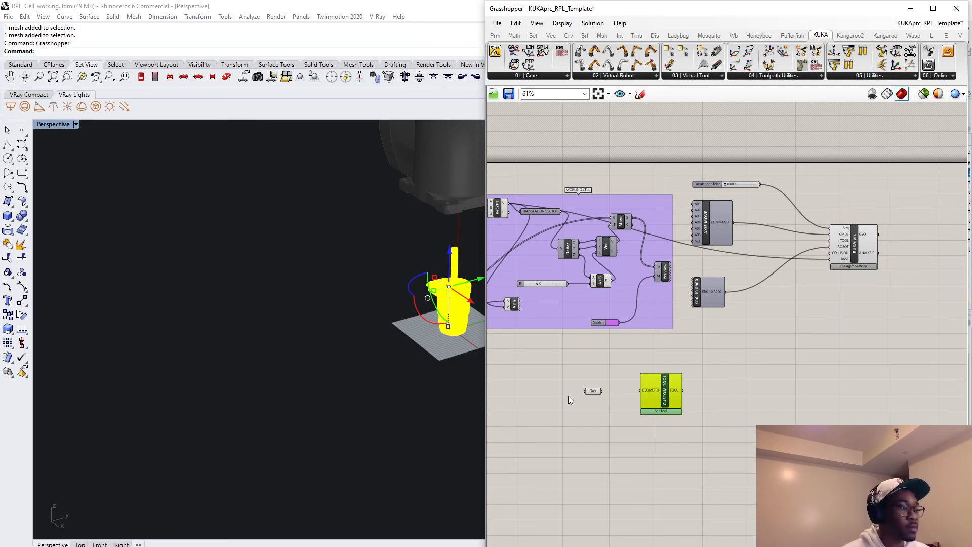
{"action": "left_click", "coordinate": [594, 420]}
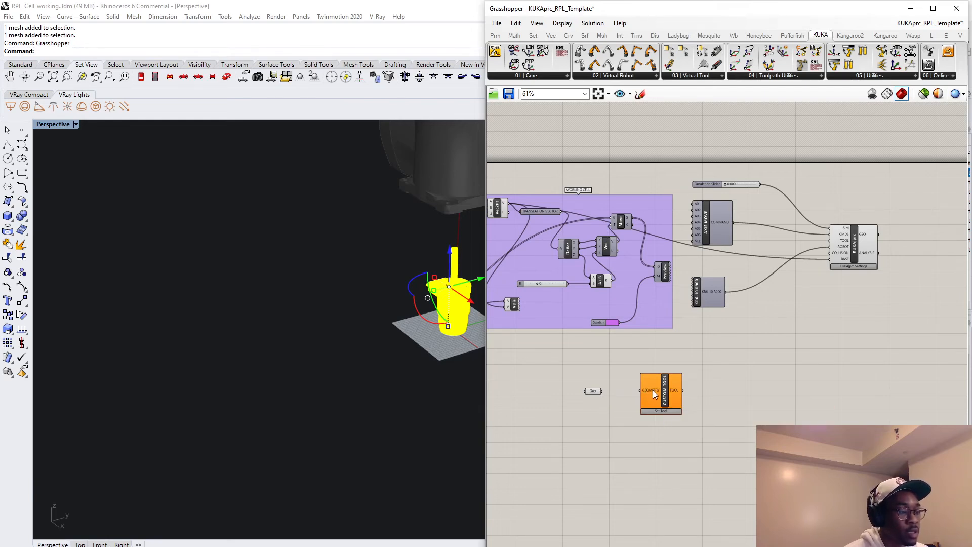
{"action": "scroll", "coordinate": [652, 390], "scroll_direction": "up", "scroll_amount": 2}
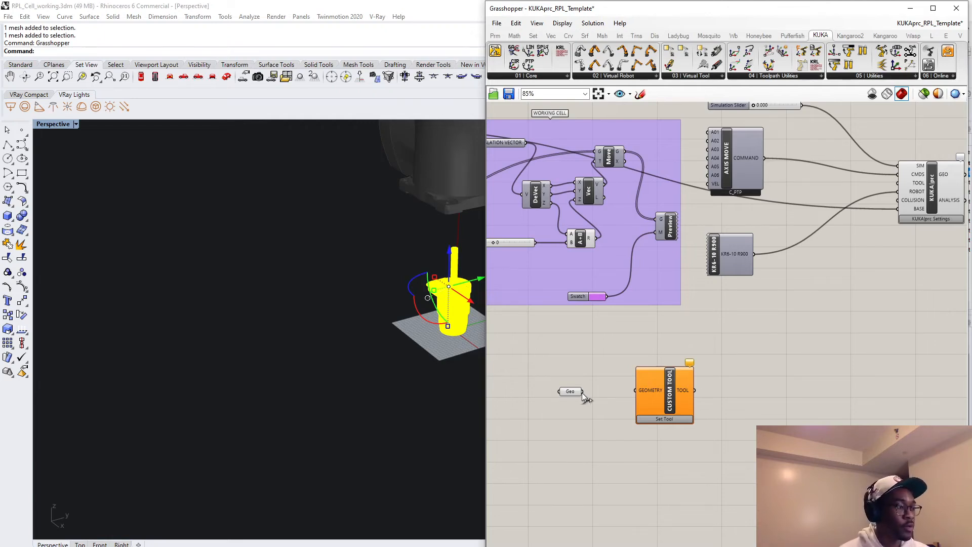
{"action": "left_click_drag", "start_coordinate": [585, 393], "coordinate": [637, 393]}
{"action": "left_click_drag", "start_coordinate": [577, 395], "coordinate": [580, 395]}
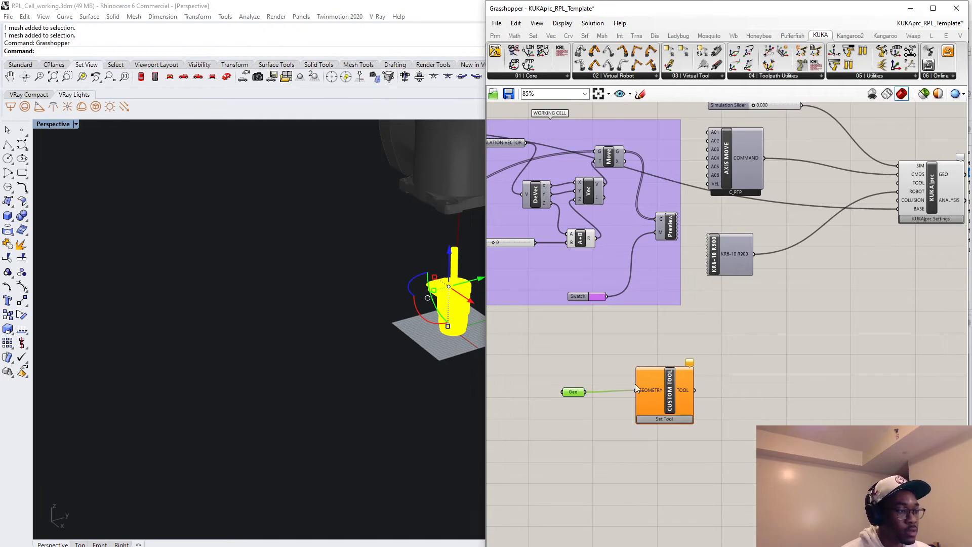
{"action": "left_click_drag", "start_coordinate": [696, 390], "coordinate": [855, 183]}
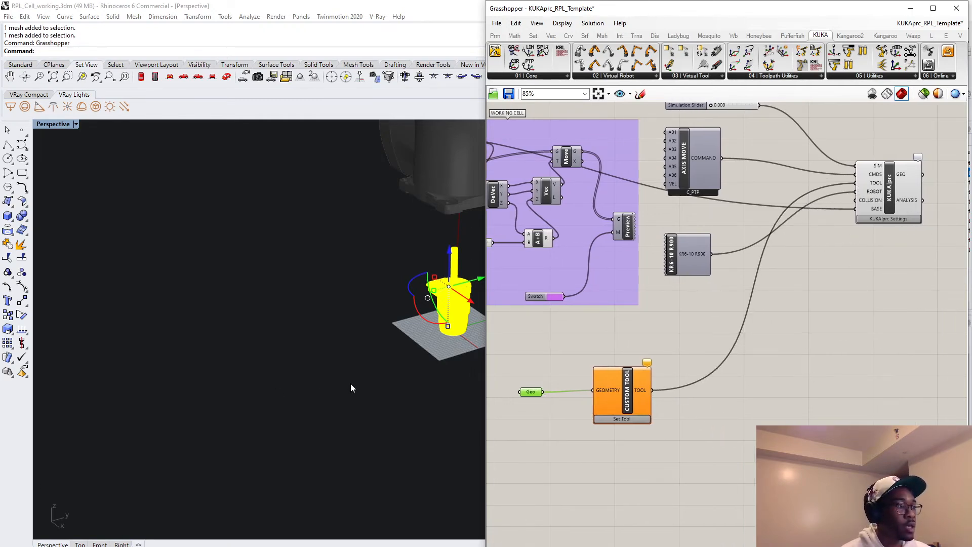
{"action": "left_click", "coordinate": [899, 344]}
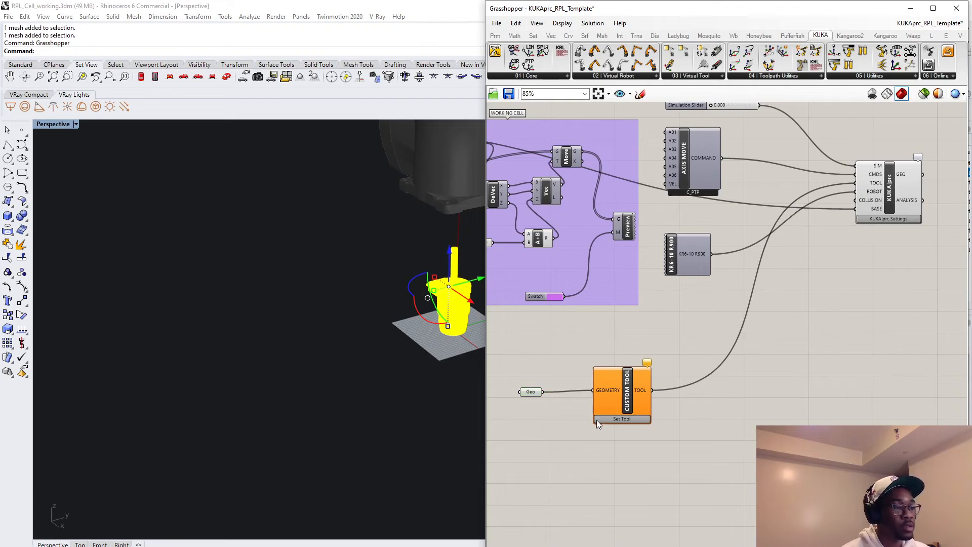
Open the Custom Tool component's tool settings, set Tool Z to 138 and confirm the values.
{"action": "scroll", "coordinate": [625, 399], "scroll_direction": "down", "scroll_amount": 1}
{"action": "scroll", "coordinate": [637, 386], "scroll_direction": "up", "scroll_amount": 1}
{"action": "mouse_move", "coordinate": [645, 366]}
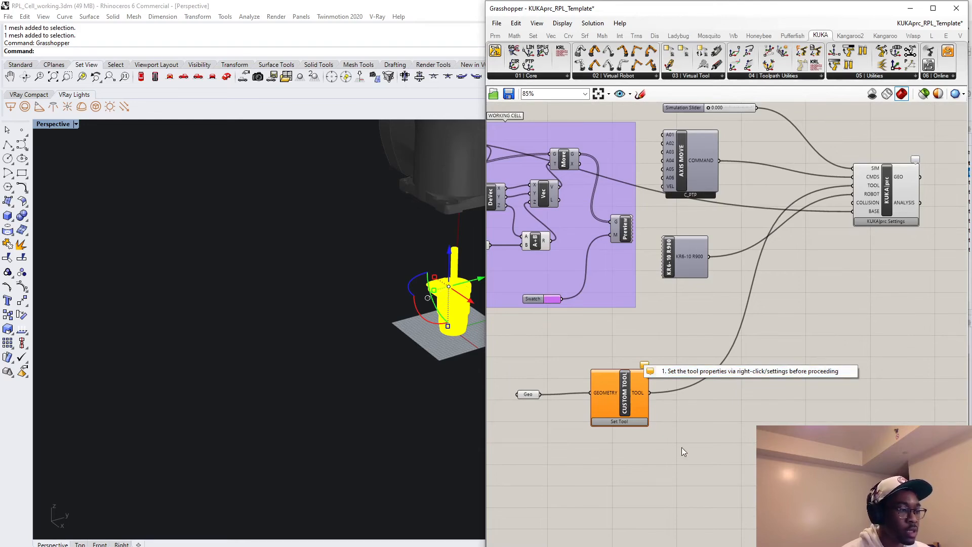
{"action": "left_click", "coordinate": [629, 422]}
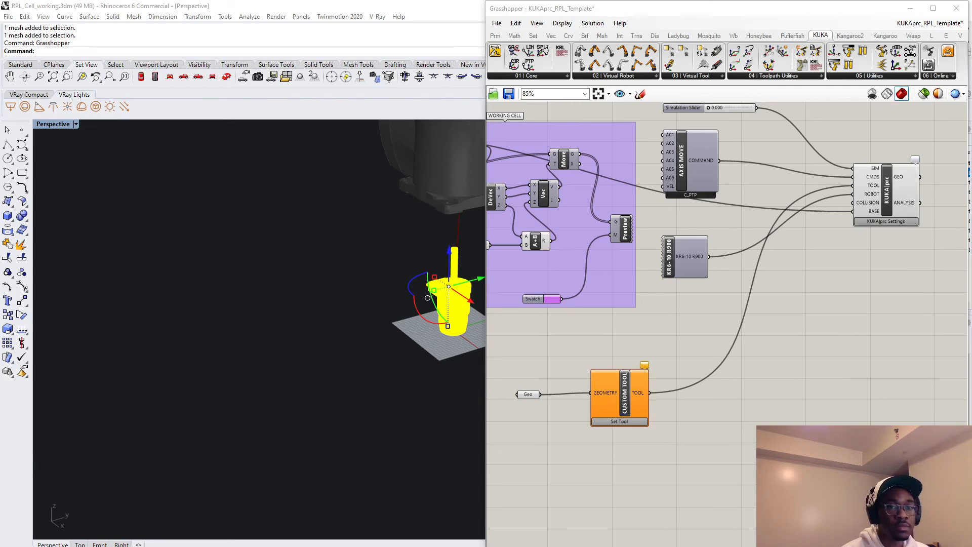
{"action": "left_click_drag", "start_coordinate": [539, 318], "coordinate": [189, 208]}
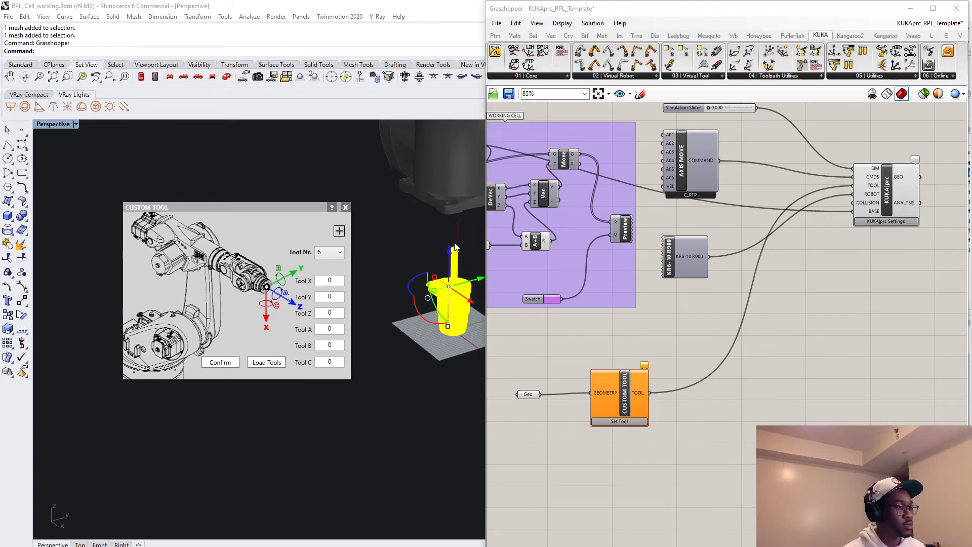
{"action": "left_click", "coordinate": [342, 313]}
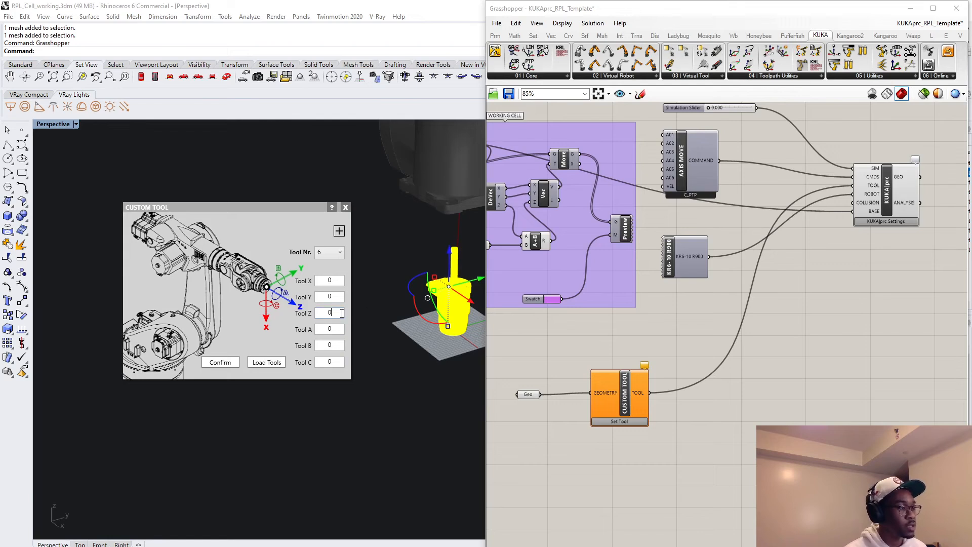
{"action": "double_click", "coordinate": [342, 313]}
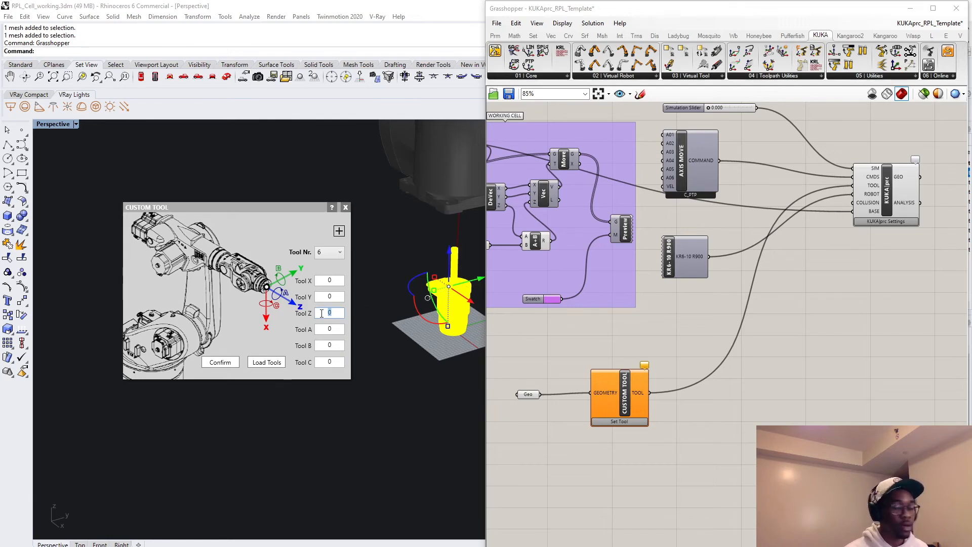
{"action": "type", "text": "138"}
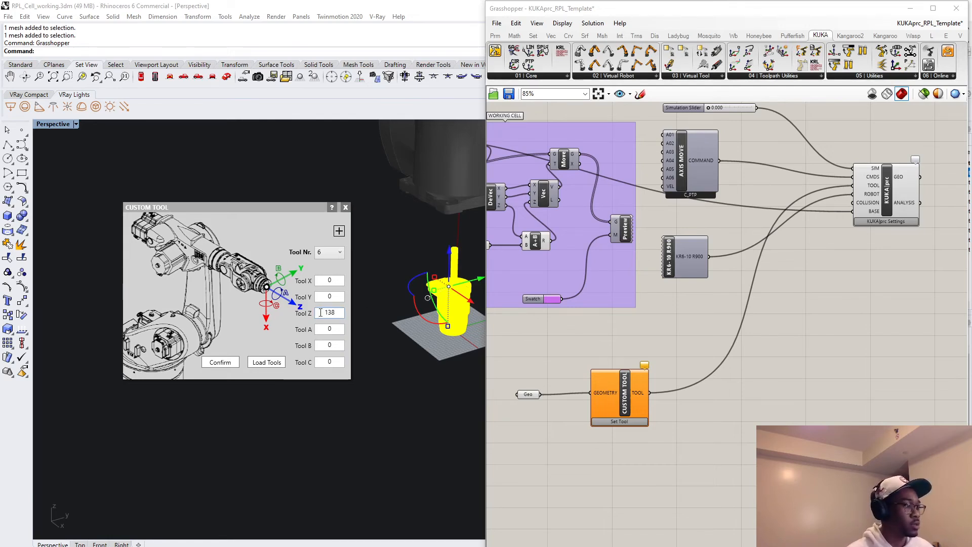
{"action": "left_click", "coordinate": [331, 346]}
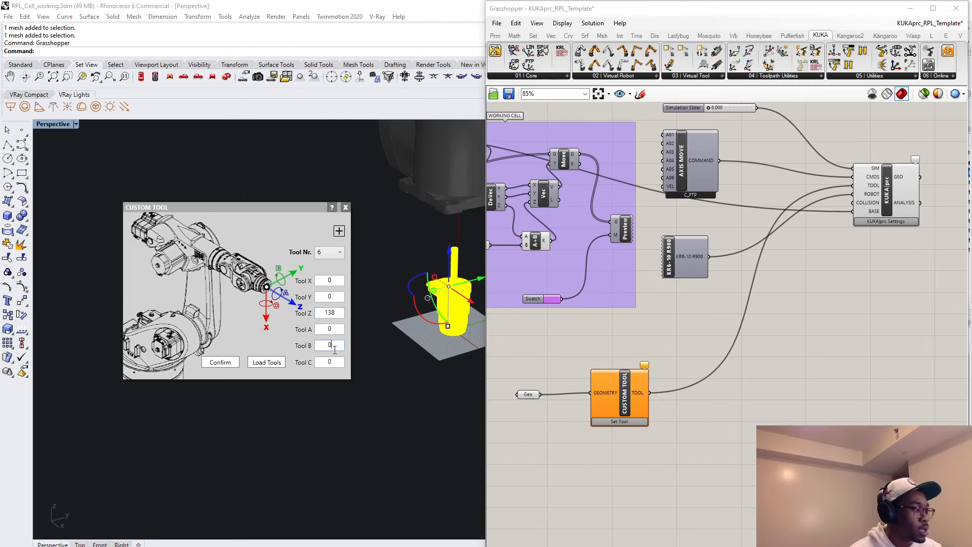
{"action": "left_click", "coordinate": [228, 360]}
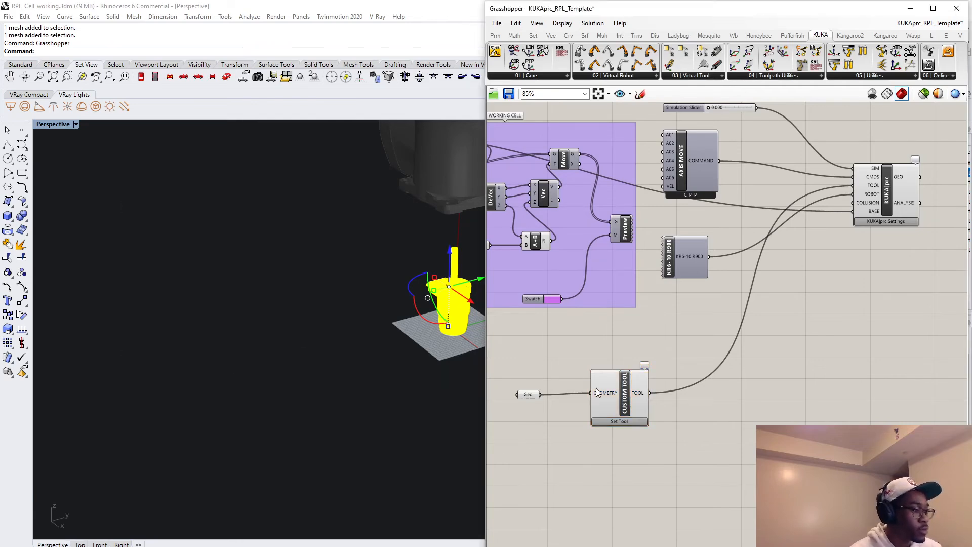
Reopen the Custom Tool settings, set Tool B to -90 and confirm.
{"action": "left_click", "coordinate": [619, 421]}
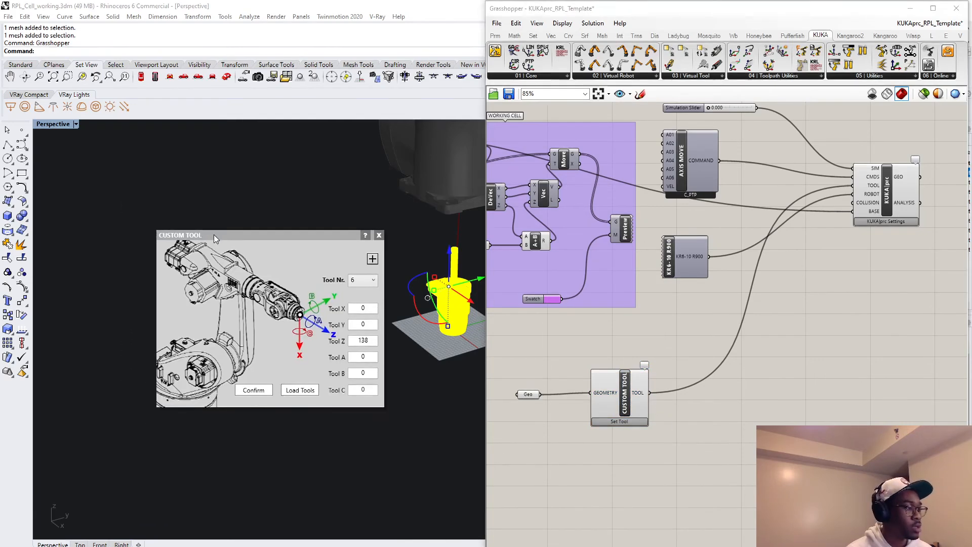
{"action": "left_click_drag", "start_coordinate": [214, 235], "coordinate": [221, 219]}
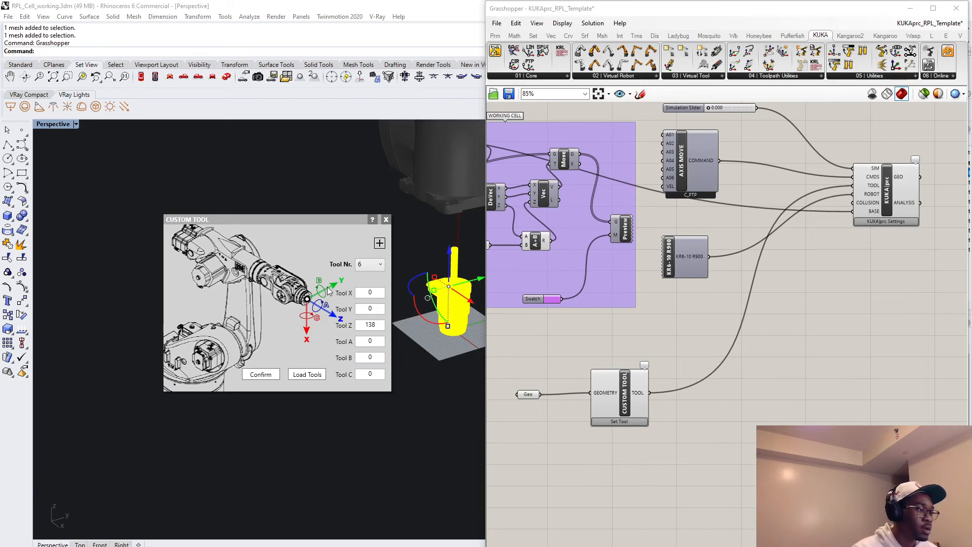
{"action": "double_click", "coordinate": [373, 357]}
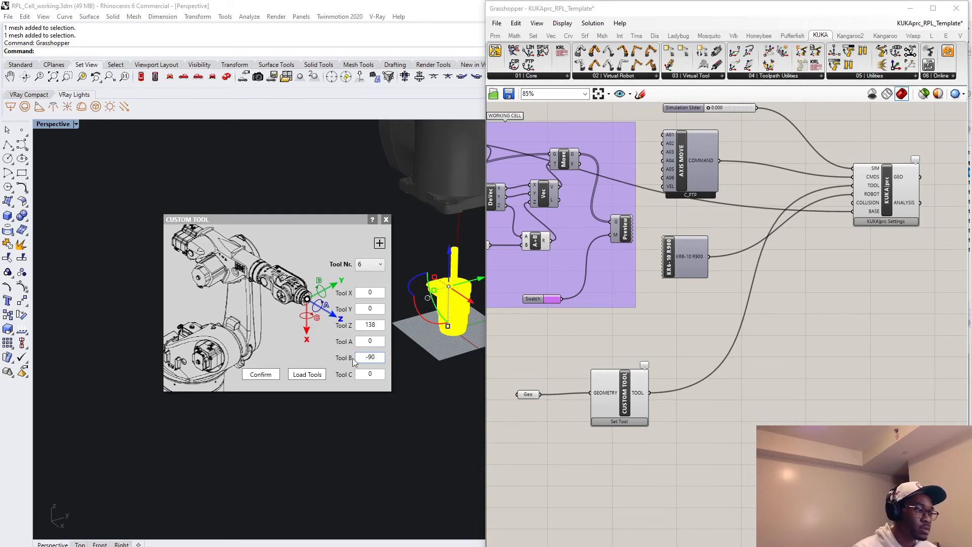
{"action": "left_click", "coordinate": [261, 375]}
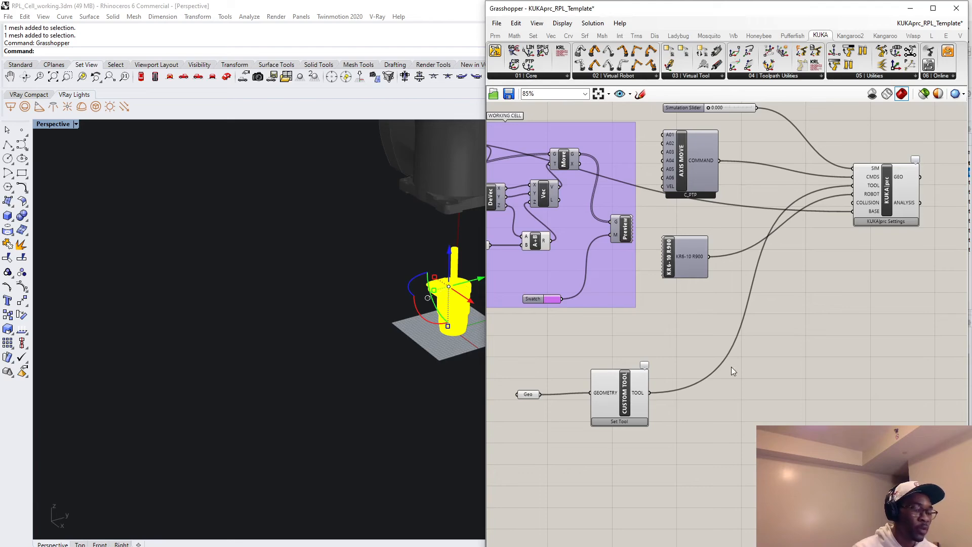
Minimize Grasshopper to see the pen tool on the robot, deselect the original tool mesh and hide the Mesh layer.
{"action": "left_click_drag", "start_coordinate": [527, 396], "coordinate": [541, 395]}
{"action": "scroll", "coordinate": [915, 362], "scroll_direction": "down", "scroll_amount": 5}
{"action": "right_click_drag", "start_coordinate": [906, 357], "coordinate": [762, 342]}
{"action": "scroll", "coordinate": [815, 334], "scroll_direction": "up", "scroll_amount": 2}
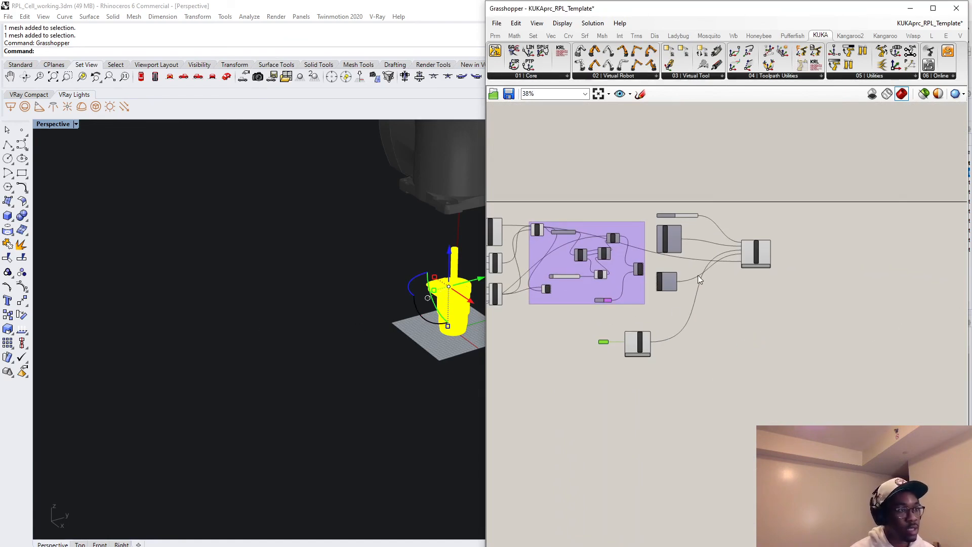
{"action": "right_click_drag", "start_coordinate": [314, 312], "coordinate": [207, 315]}
{"action": "scroll", "coordinate": [449, 317], "scroll_direction": "down", "scroll_amount": 6}
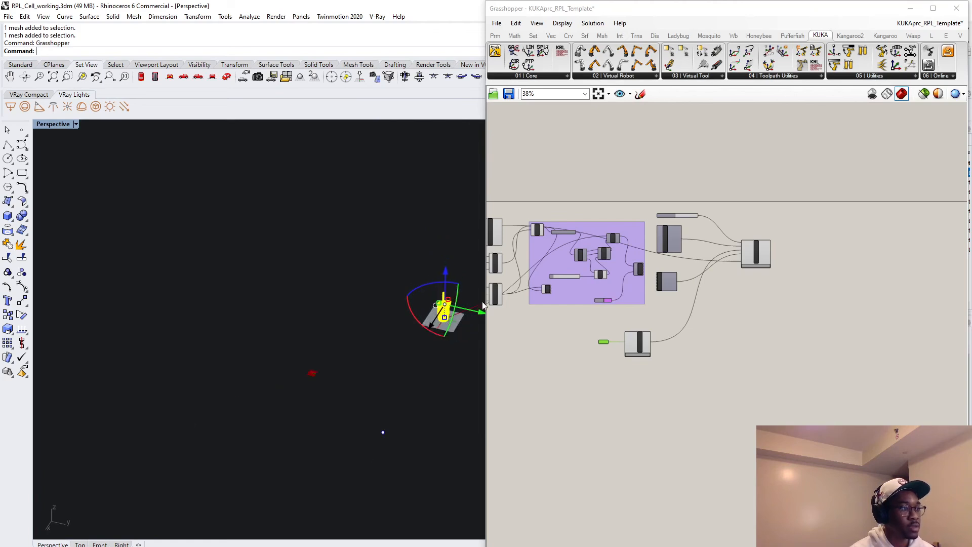
{"action": "left_click", "coordinate": [910, 8]}
{"action": "scroll", "coordinate": [630, 288], "scroll_direction": "down", "scroll_amount": 1}
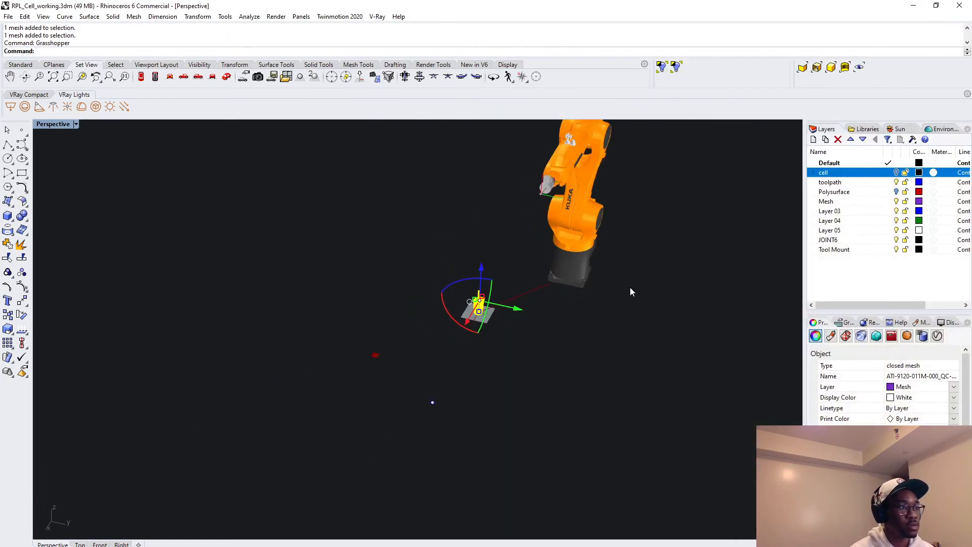
{"action": "scroll", "coordinate": [630, 291], "scroll_direction": "up", "scroll_amount": 4}
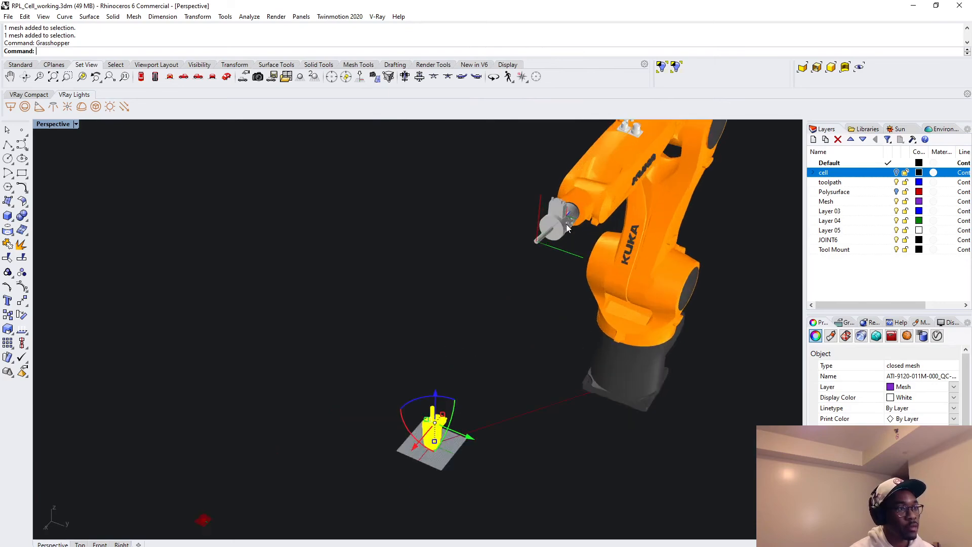
{"action": "scroll", "coordinate": [584, 264], "scroll_direction": "up", "scroll_amount": 2}
{"action": "right_click_drag", "start_coordinate": [584, 264], "coordinate": [366, 269]}
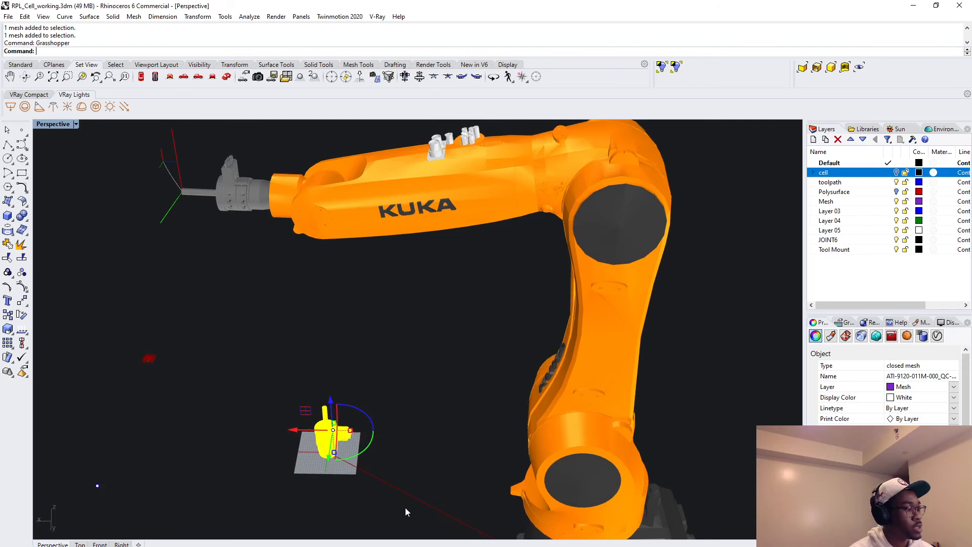
{"action": "left_click", "coordinate": [397, 457]}
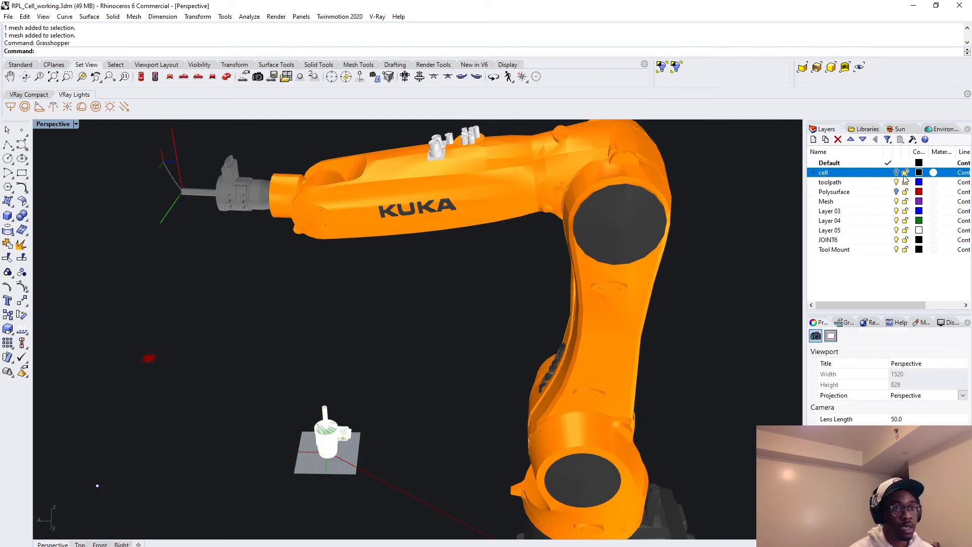
{"action": "left_click", "coordinate": [897, 203]}
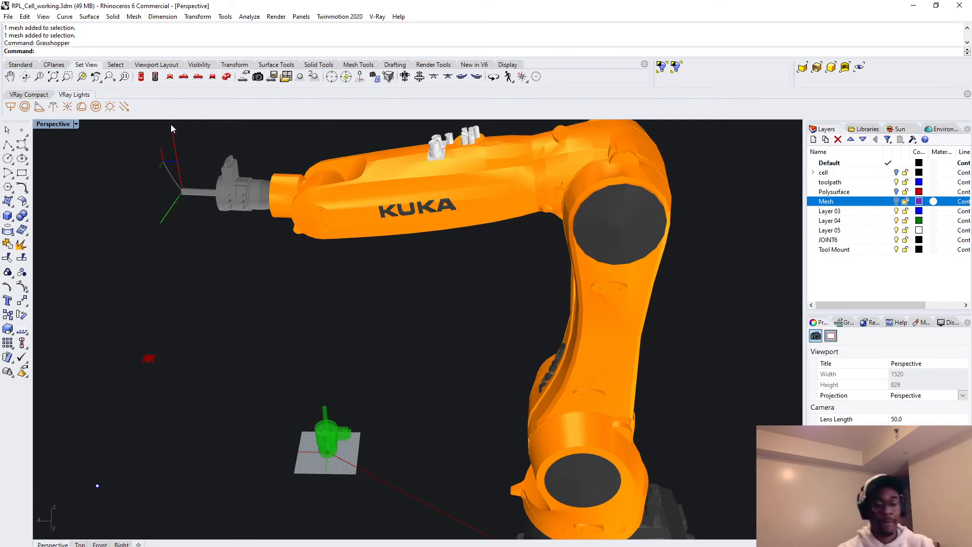
Reopen Grasshopper and turn off the preview of the Geometry parameter that feeds the Custom Tool.
{"action": "type", "text": "Grasshopper"}
{"action": "key", "text": "Return"}
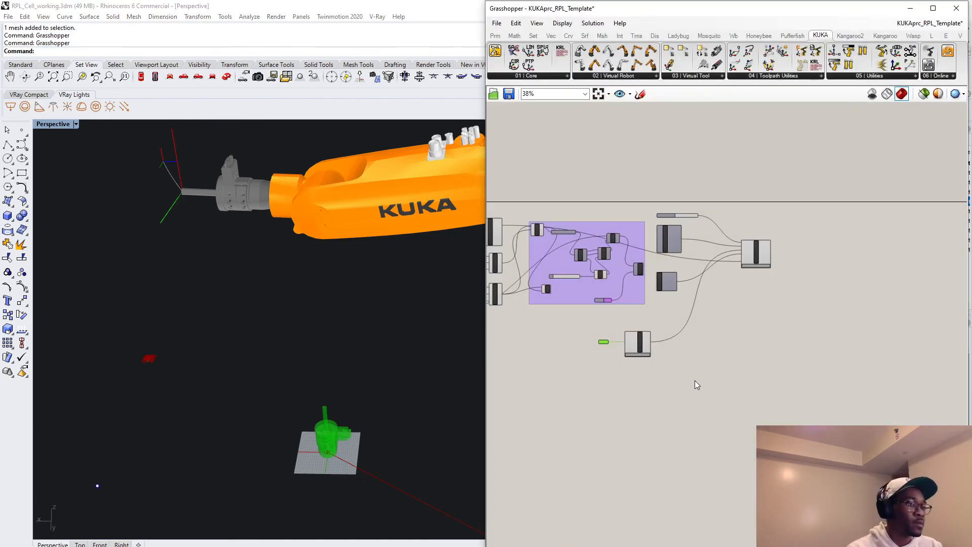
{"action": "left_click", "coordinate": [697, 382]}
{"action": "scroll", "coordinate": [612, 342], "scroll_direction": "up", "scroll_amount": 2}
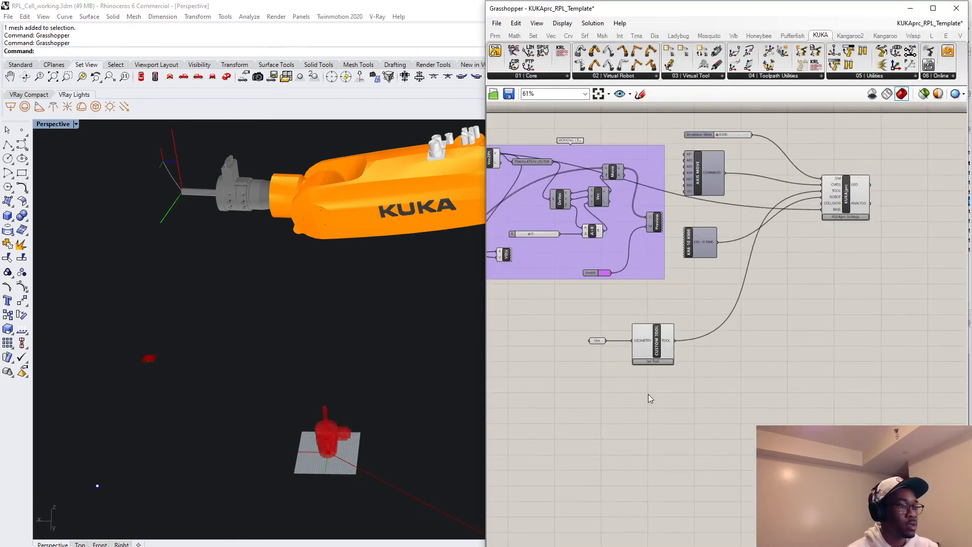
{"action": "left_click", "coordinate": [653, 358]}
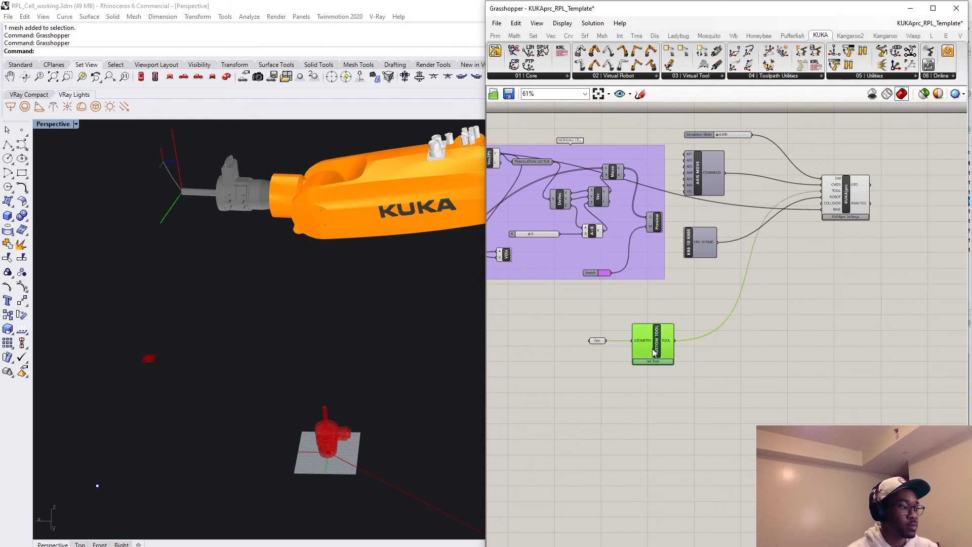
{"action": "left_click_drag", "start_coordinate": [613, 390], "coordinate": [580, 310]}
{"action": "right_click", "coordinate": [580, 310]}
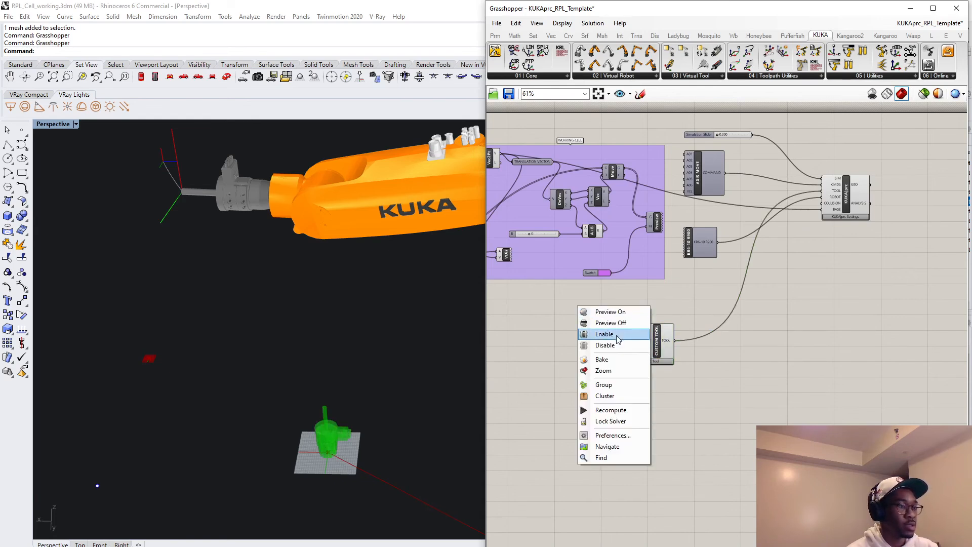
{"action": "left_click", "coordinate": [590, 321]}
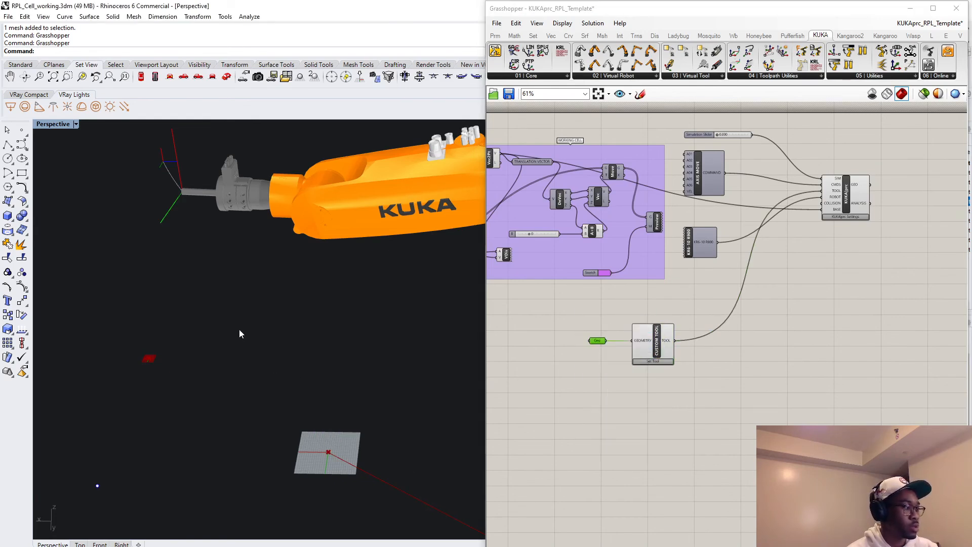
Set Tool B to 0 in the Custom Tool settings and confirm.
{"action": "right_click_drag", "start_coordinate": [220, 217], "coordinate": [229, 224]}
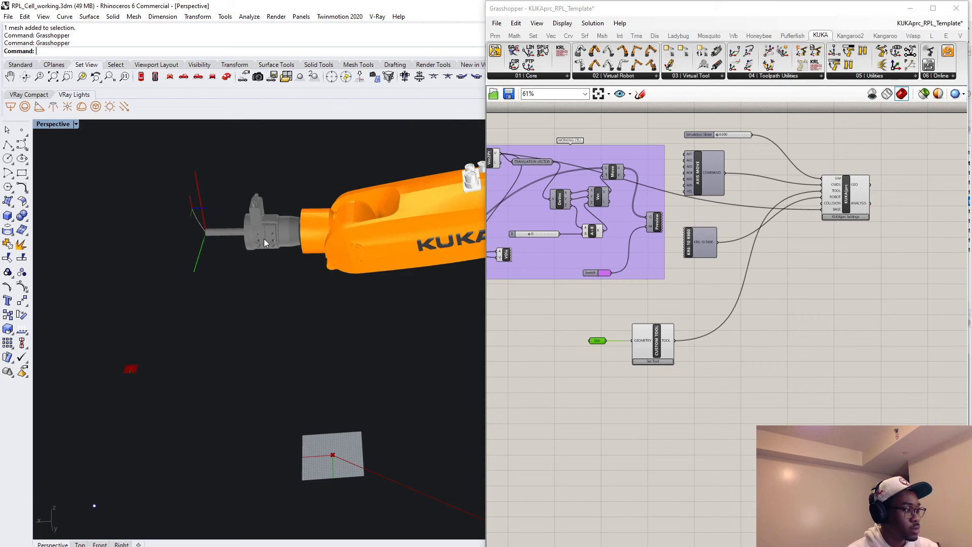
{"action": "scroll", "coordinate": [653, 356], "scroll_direction": "up", "scroll_amount": 2}
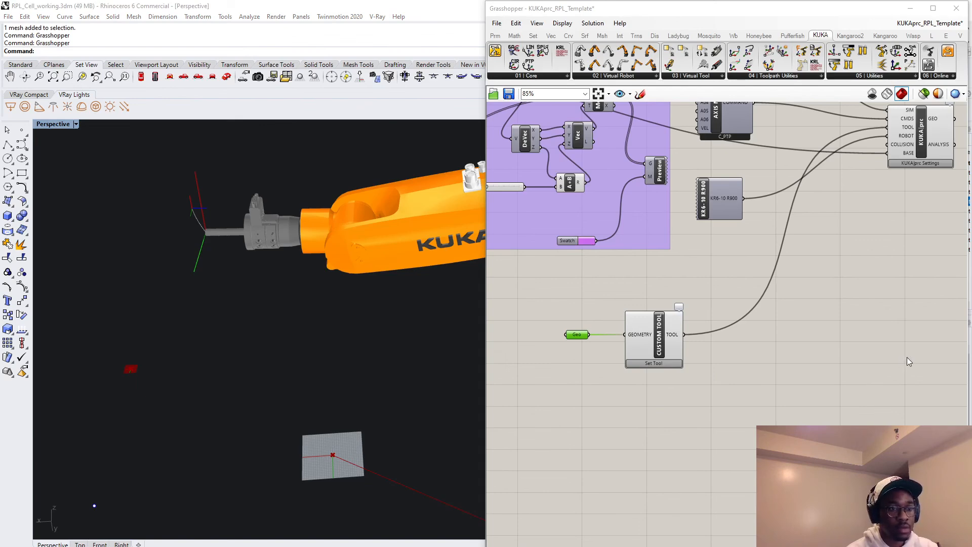
{"action": "left_click_drag", "start_coordinate": [758, 387], "coordinate": [706, 281]}
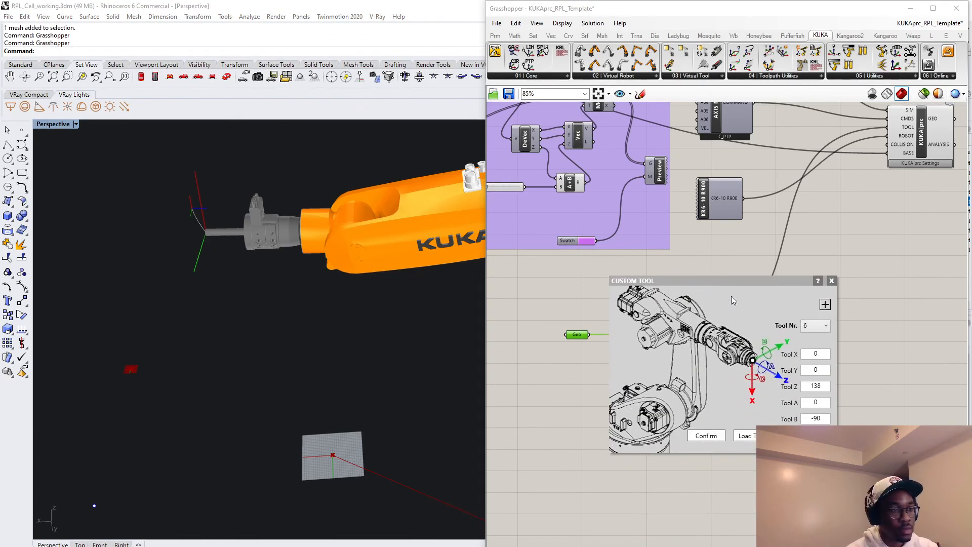
{"action": "left_click", "coordinate": [824, 419]}
{"action": "left_click_drag", "start_coordinate": [815, 419], "coordinate": [800, 420]}
{"action": "type", "text": "0"}
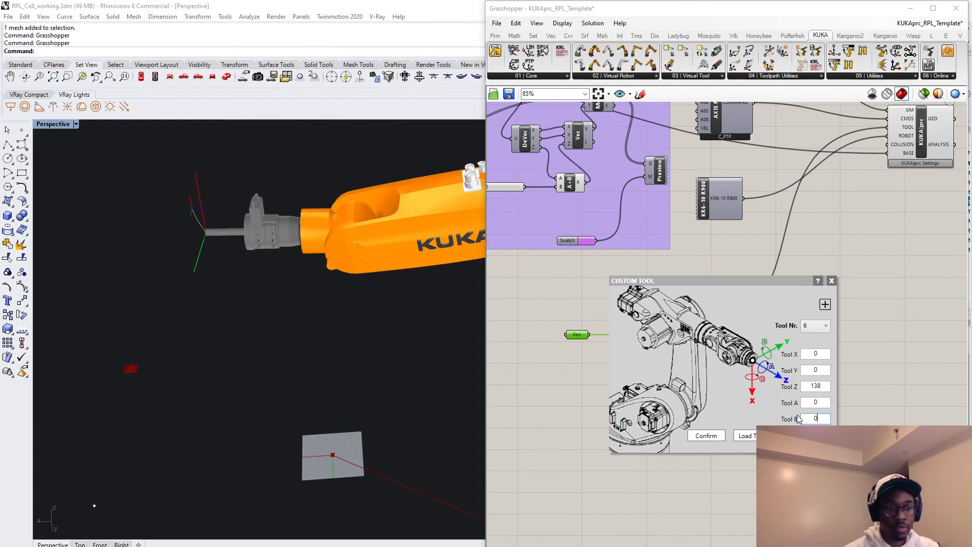
{"action": "left_click", "coordinate": [701, 436]}
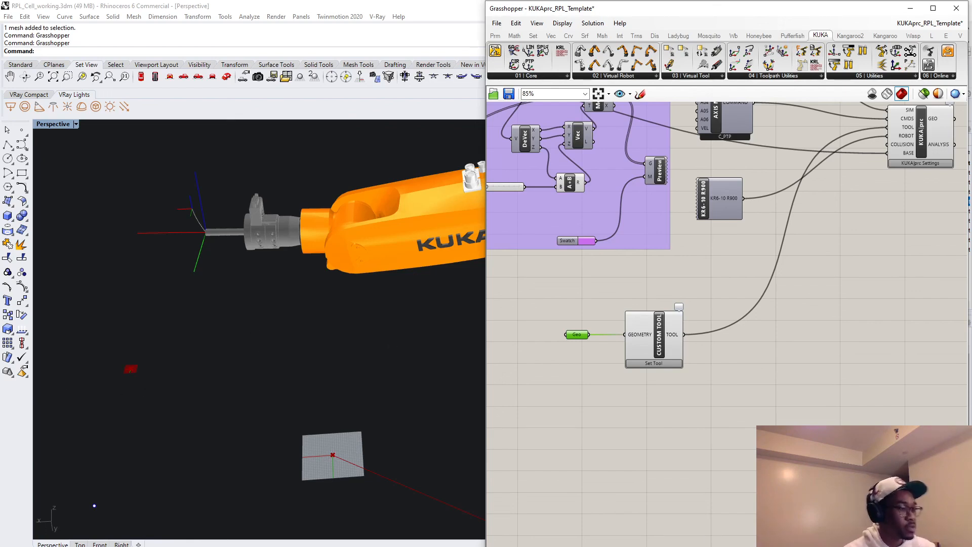
{"action": "left_click", "coordinate": [656, 363]}
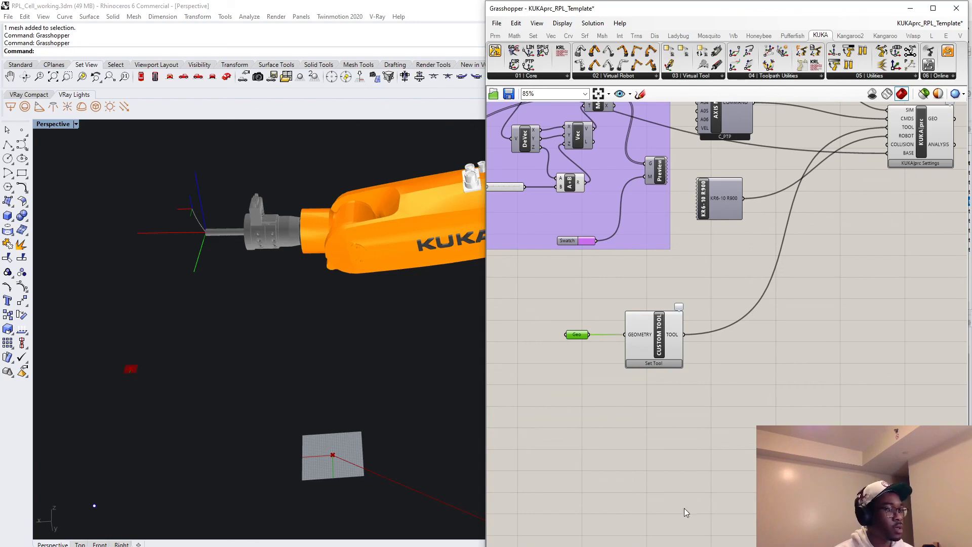
Move the KUKA|prc Core component farther away from the slider, axis move, robot and tool components feeding it.
{"action": "scroll", "coordinate": [690, 426], "scroll_direction": "down", "scroll_amount": 5}
{"action": "scroll", "coordinate": [716, 354], "scroll_direction": "down", "scroll_amount": 5}
{"action": "right_click_drag", "start_coordinate": [720, 367], "coordinate": [654, 382]}
{"action": "scroll", "coordinate": [658, 376], "scroll_direction": "up", "scroll_amount": 6}
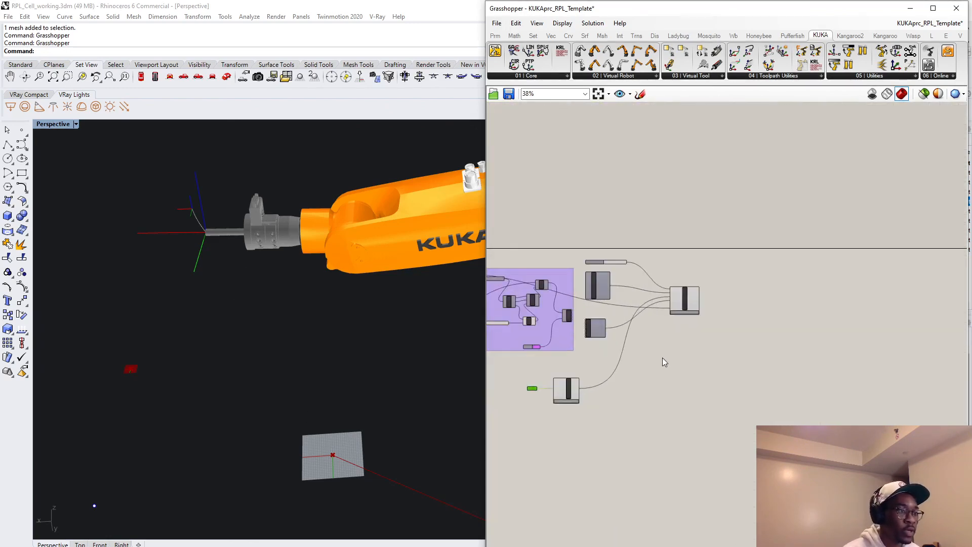
{"action": "scroll", "coordinate": [663, 358], "scroll_direction": "down", "scroll_amount": 3}
{"action": "left_click_drag", "start_coordinate": [670, 331], "coordinate": [675, 332]}
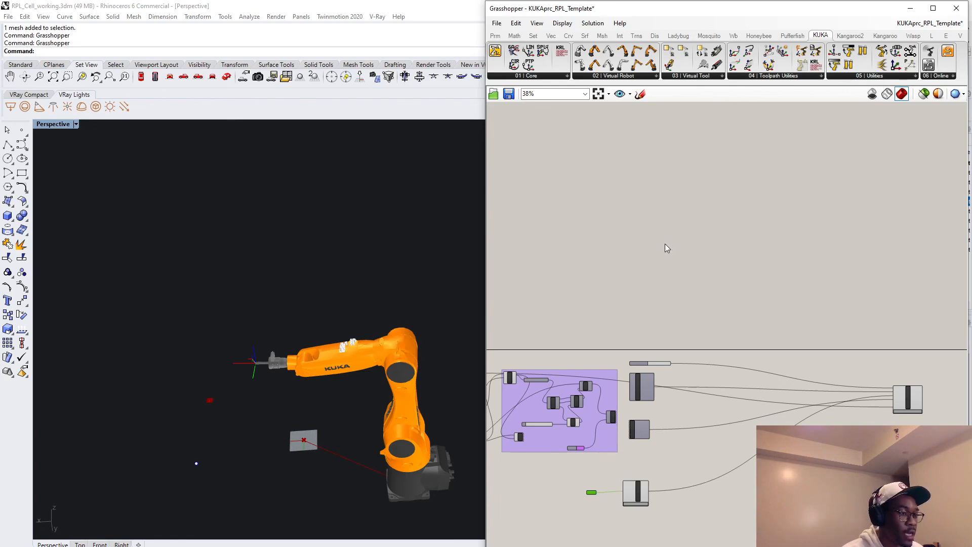
Scrub the Simulation Slider to test the robot simulation with the custom tool.
{"action": "scroll", "coordinate": [678, 373], "scroll_direction": "up", "scroll_amount": 2}
{"action": "scroll", "coordinate": [653, 371], "scroll_direction": "up", "scroll_amount": 4}
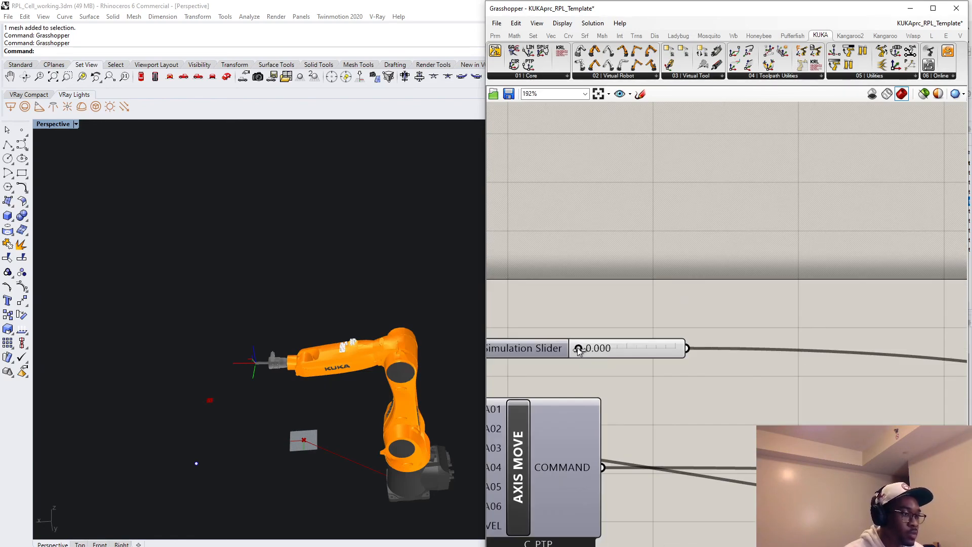
{"action": "mouse_move", "coordinate": [582, 352]}
{"action": "left_mouse_down"}
{"action": "mouse_move", "coordinate": [665, 357]}
{"action": "mouse_move", "coordinate": [596, 352]}
{"action": "mouse_move", "coordinate": [654, 355]}
{"action": "mouse_move", "coordinate": [661, 365]}
{"action": "mouse_move", "coordinate": [606, 363]}
{"action": "mouse_move", "coordinate": [666, 362]}
{"action": "mouse_move", "coordinate": [585, 365]}
{"action": "mouse_move", "coordinate": [671, 358]}
{"action": "mouse_move", "coordinate": [669, 349]}
{"action": "mouse_move", "coordinate": [569, 351]}
{"action": "left_mouse_up"}
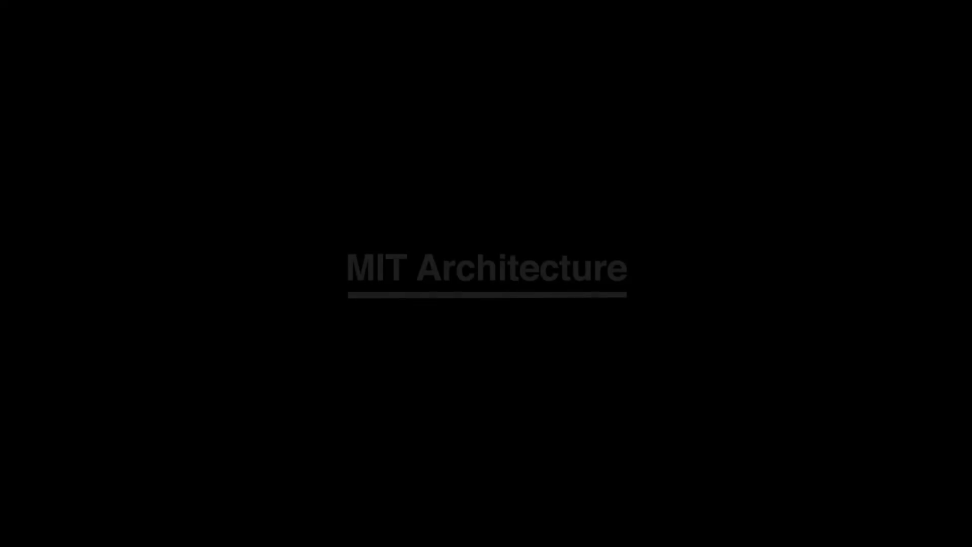